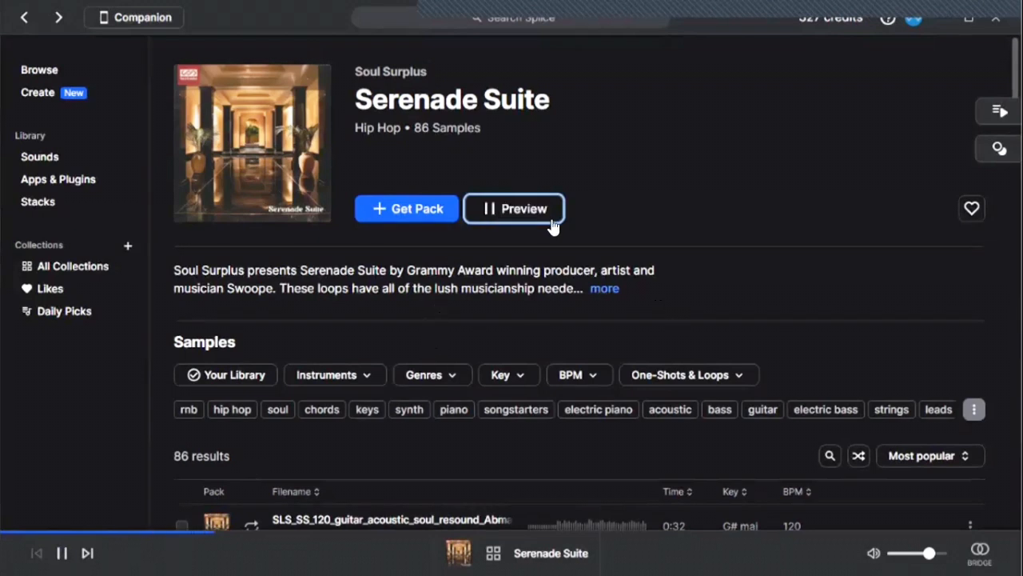
# Step: Get the full Serenade Suite sample pack and approve spending 86 credits on it
pyautogui.click(386, 213)
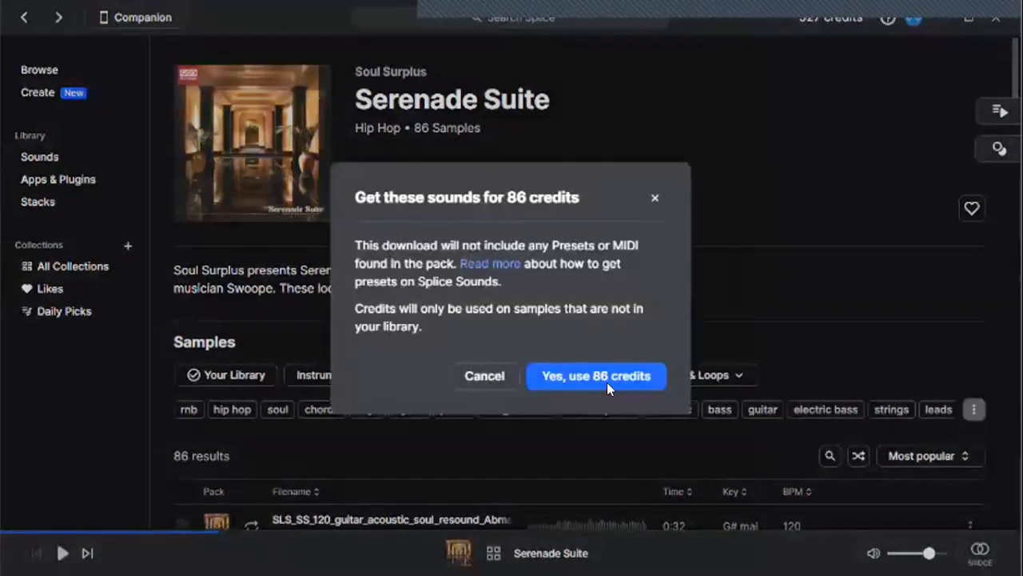
pyautogui.click(606, 382)
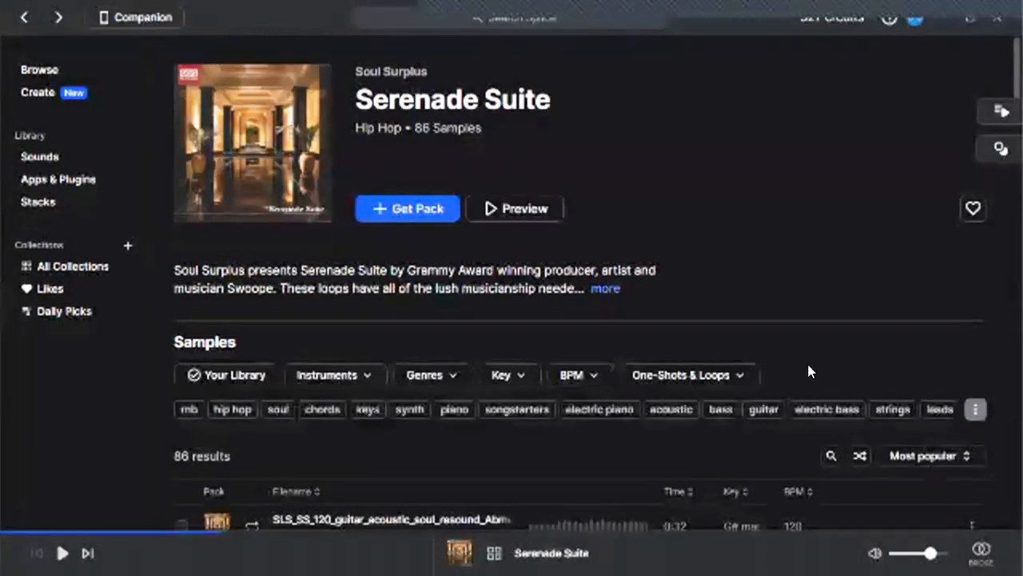
pyautogui.scroll(-3, 886, 159)
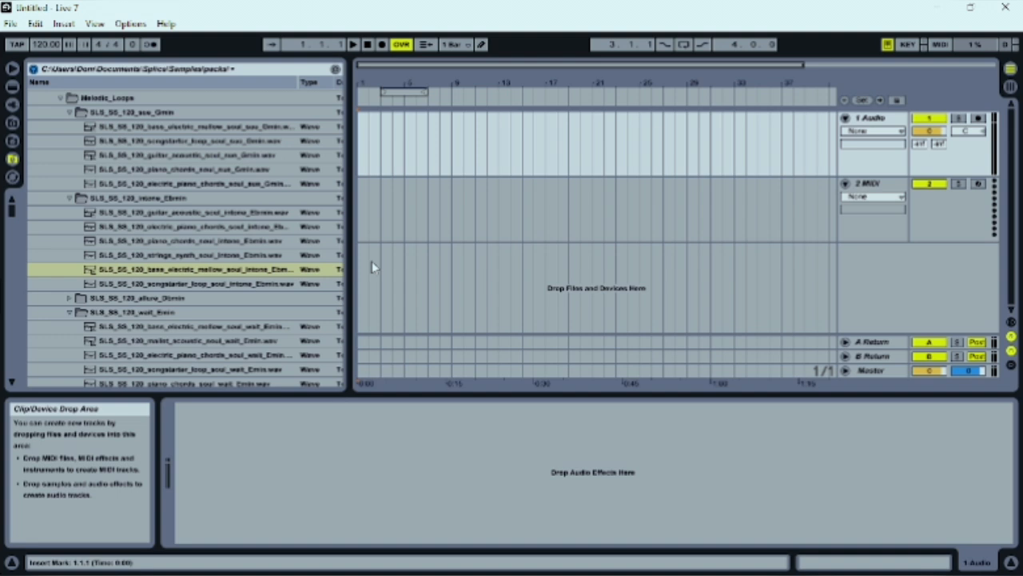
# Step: Switch to Ableton Live, preview the Gmin acoustic guitar loop from Serenade Suite and place it at bar 1 on the 1 Audio track
pyautogui.scroll(2, 153, 102)
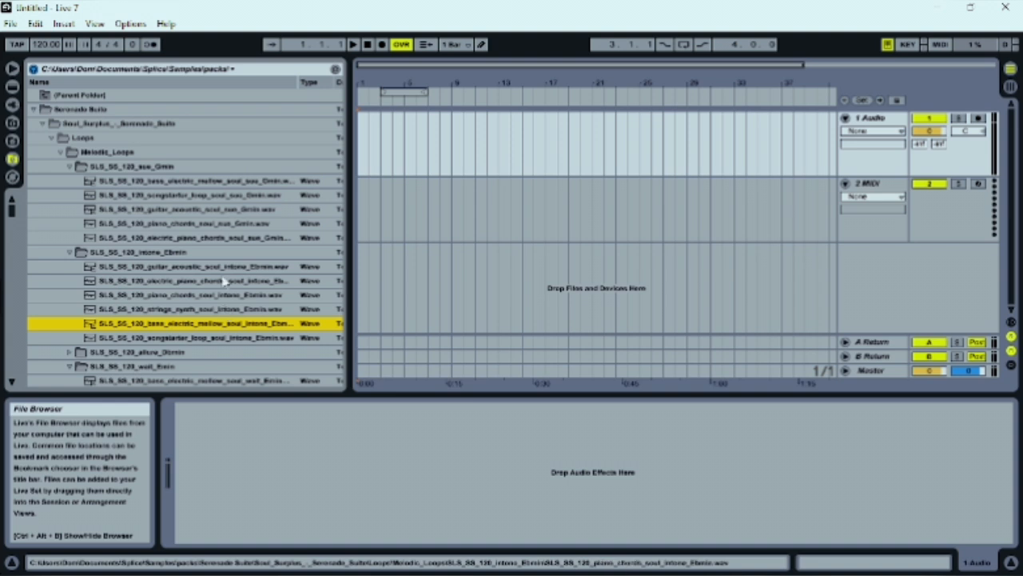
pyautogui.click(226, 212)
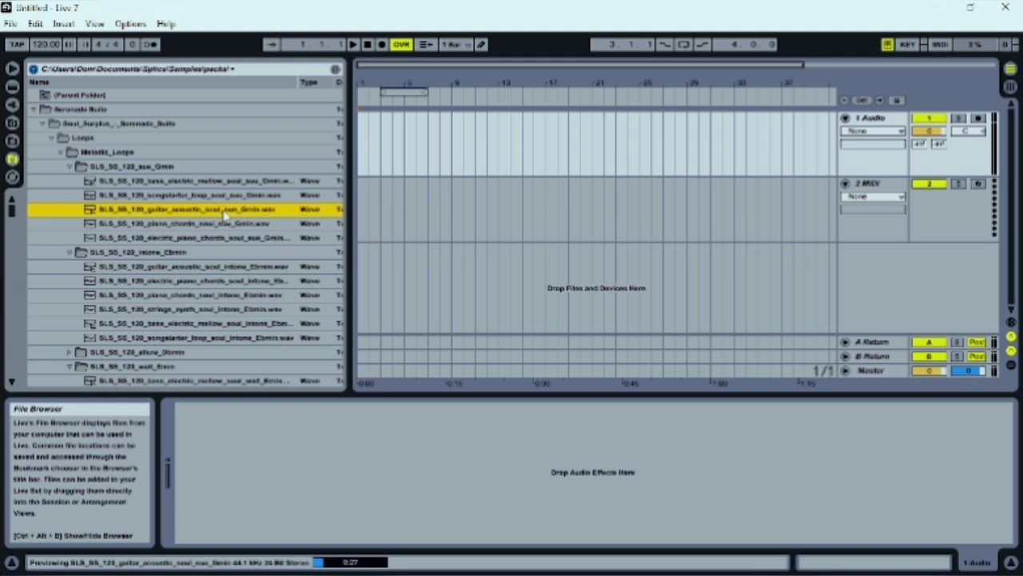
pyautogui.moveTo(225, 214); pyautogui.dragTo(366, 148)
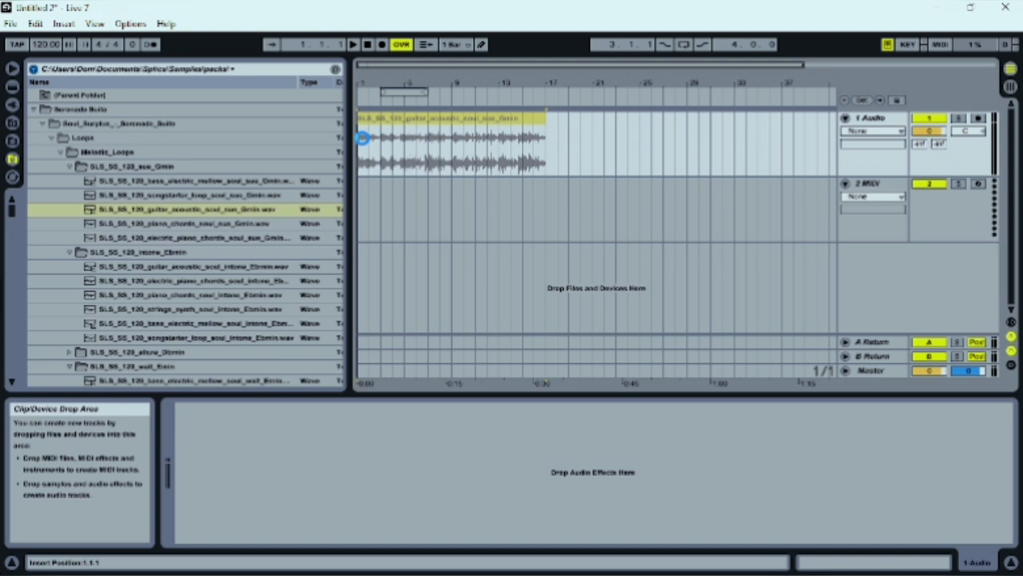
pyautogui.click(363, 138)
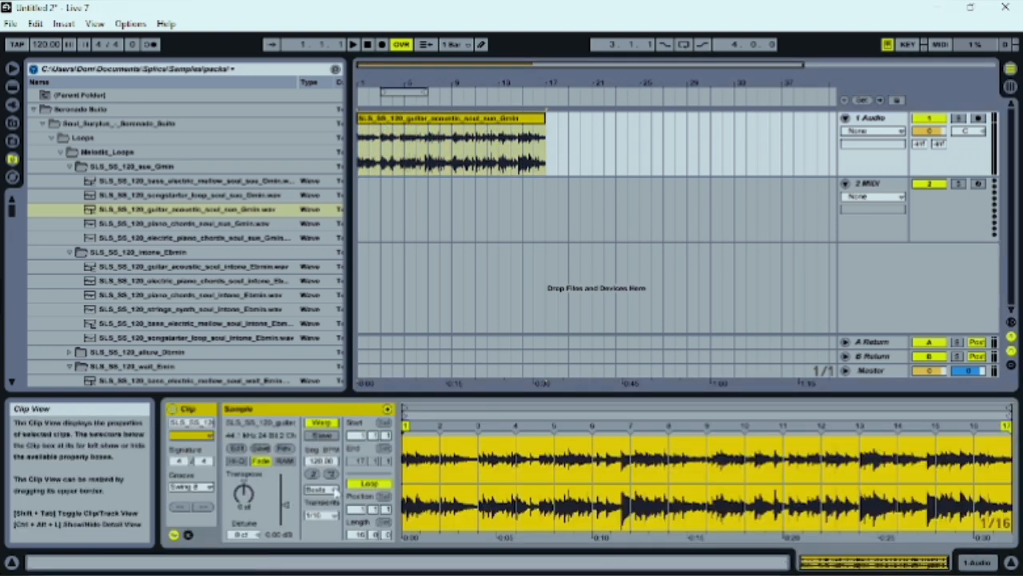
# Step: Set the guitar clip's warp mode to Complex and its groove to Straight
pyautogui.click(336, 489)
pyautogui.click(318, 549)
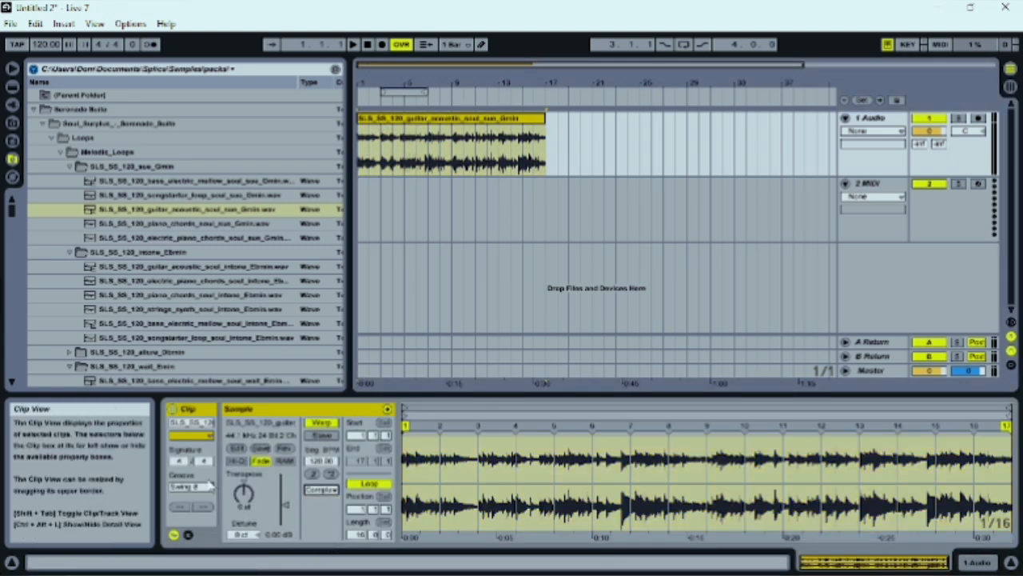
pyautogui.click(207, 486)
pyautogui.click(192, 488)
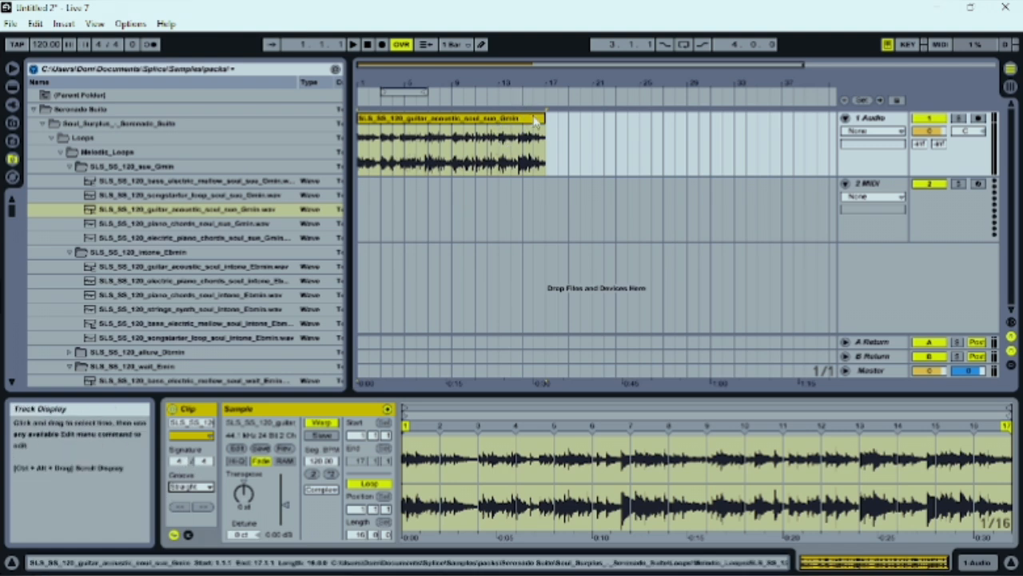
# Step: Set the arrangement loop to span the whole guitar clip from bar 1 to bar 17 and enable looping
pyautogui.moveTo(422, 94); pyautogui.dragTo(544, 94)
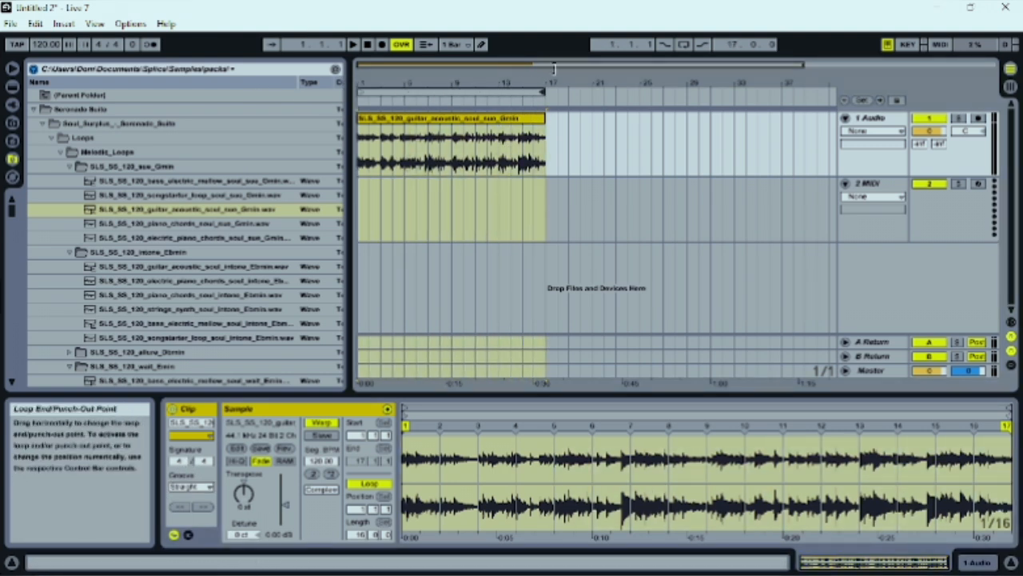
pyautogui.click(684, 46)
# Step: Lower the 1 Audio track volume to -4.0 dB and the master to -4.4 dB, and start playback
pyautogui.click(1010, 69)
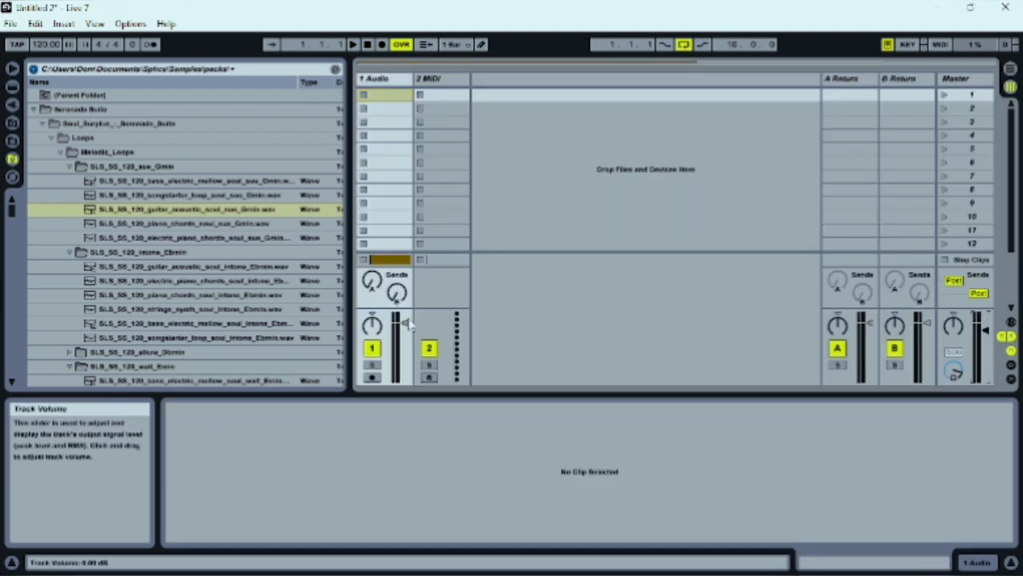
pyautogui.click(1011, 68)
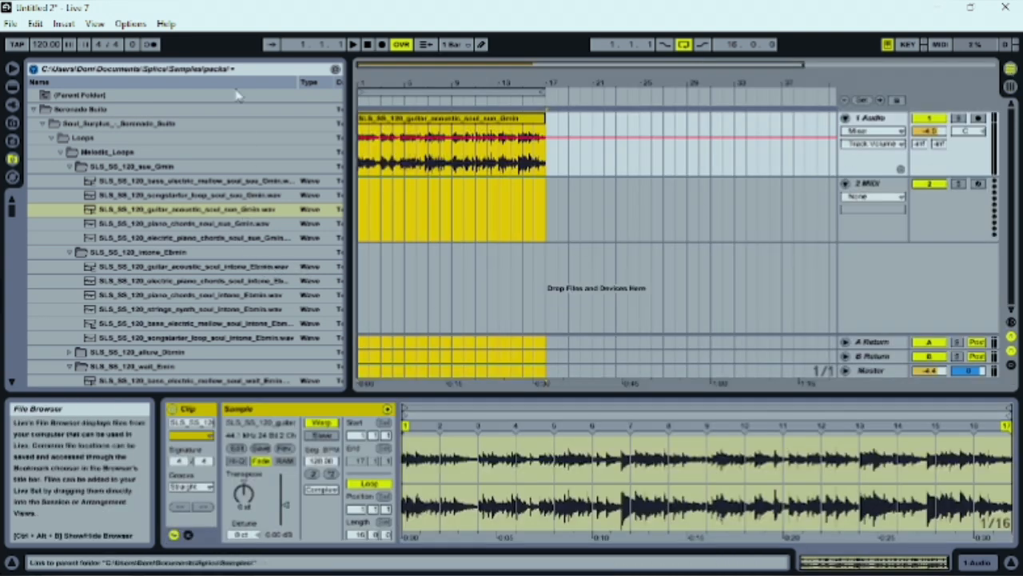
pyautogui.click(352, 44)
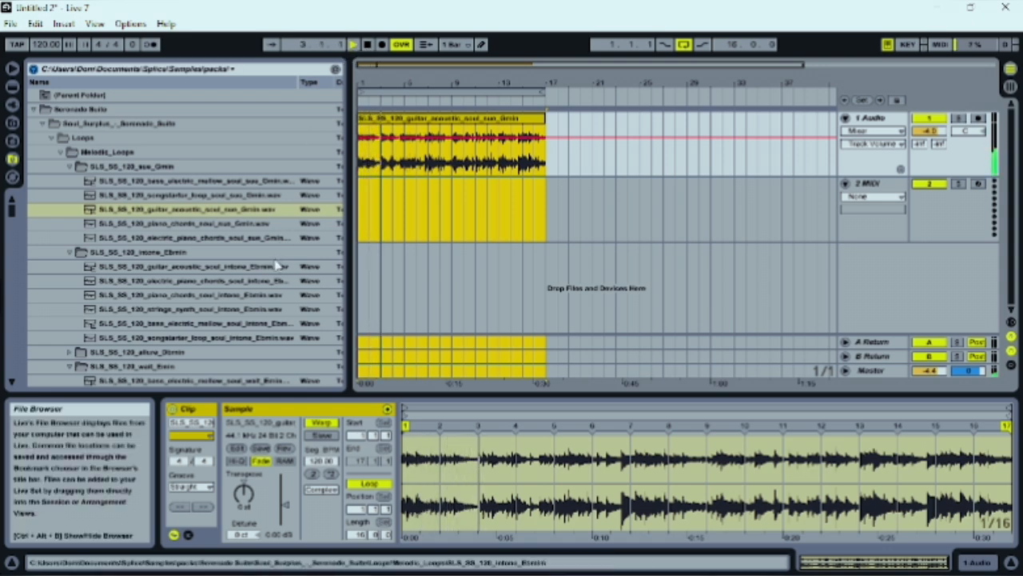
# Step: Browse the Serenade Suite melodic loops and preview the electric piano chords in the purr_Fmin folder
pyautogui.scroll(-5, 275, 265)
pyautogui.scroll(-3, 276, 265)
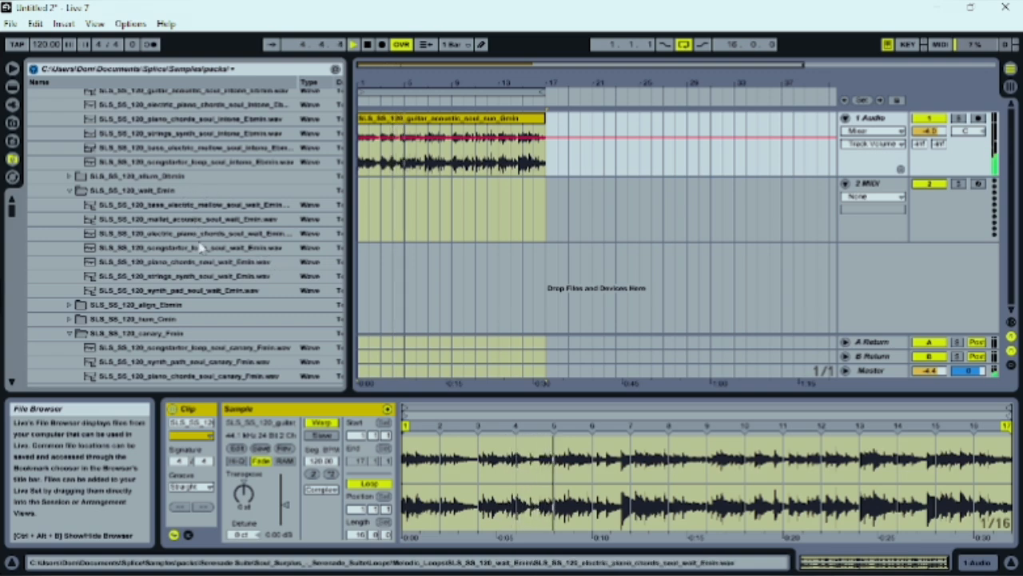
pyautogui.scroll(-2, 206, 272)
pyautogui.scroll(-3, 206, 274)
pyautogui.scroll(-3, 206, 274)
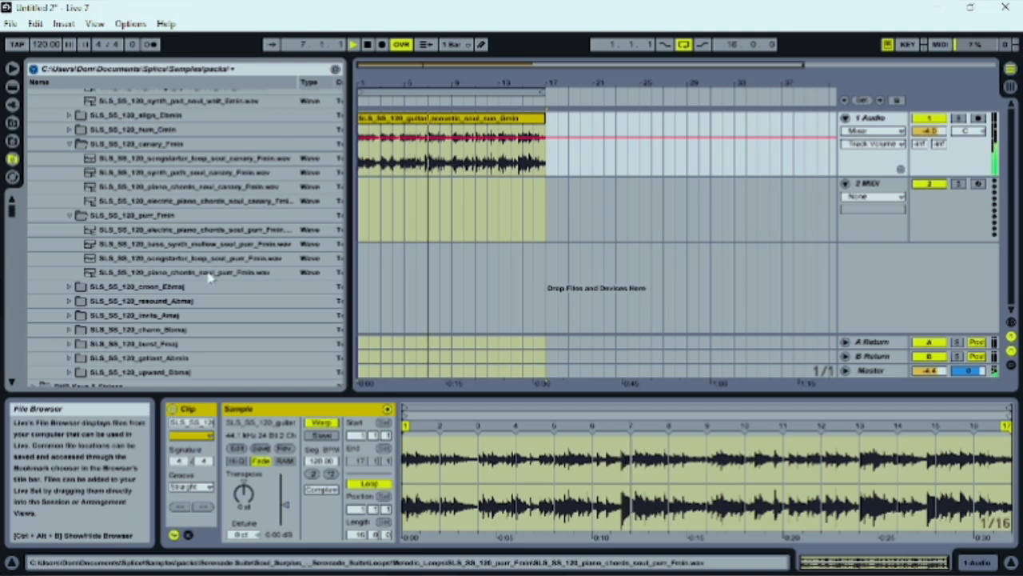
pyautogui.click(222, 230)
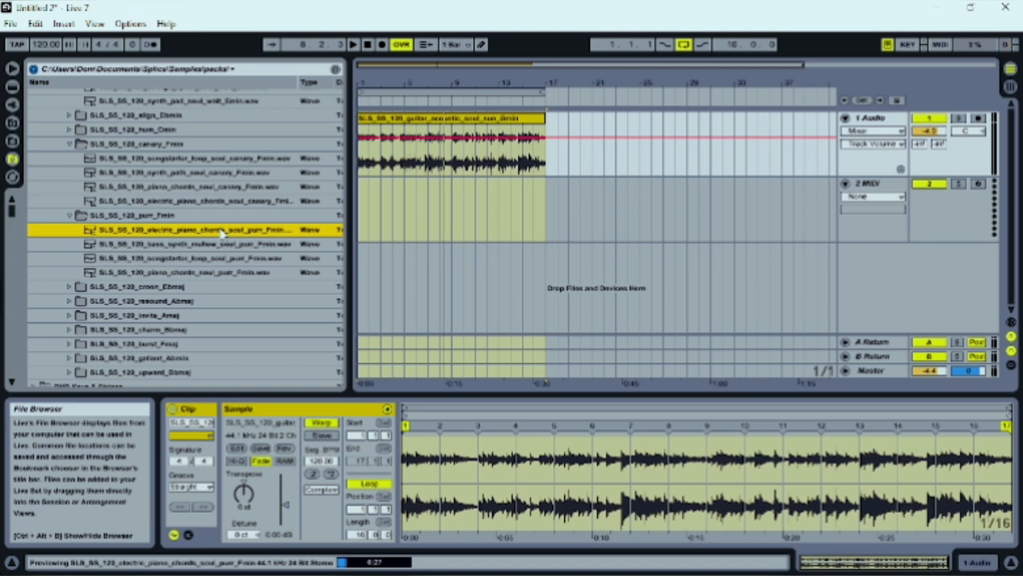
pyautogui.scroll(-1, 222, 230)
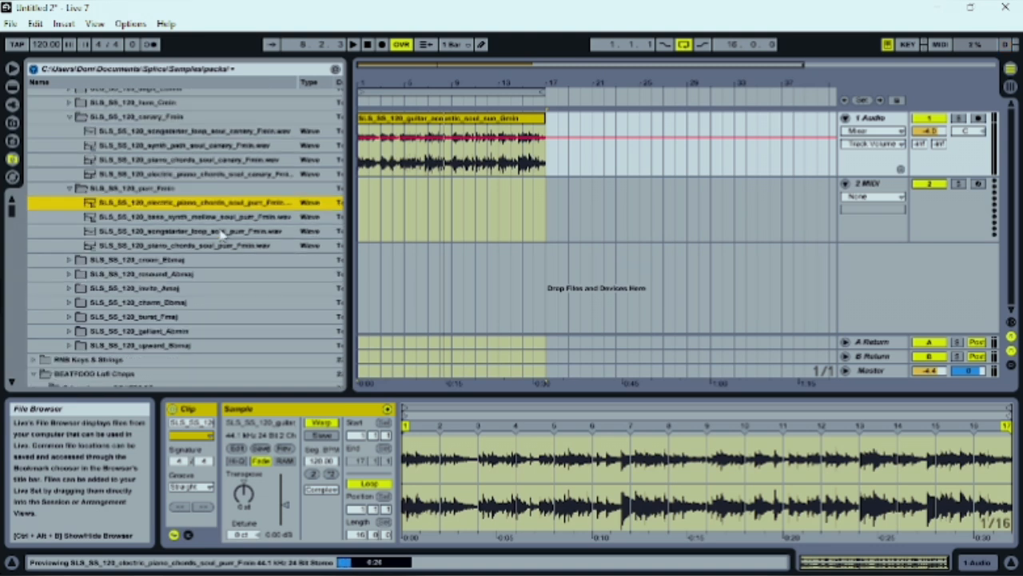
pyautogui.scroll(-2, 223, 234)
pyautogui.scroll(-2, 222, 236)
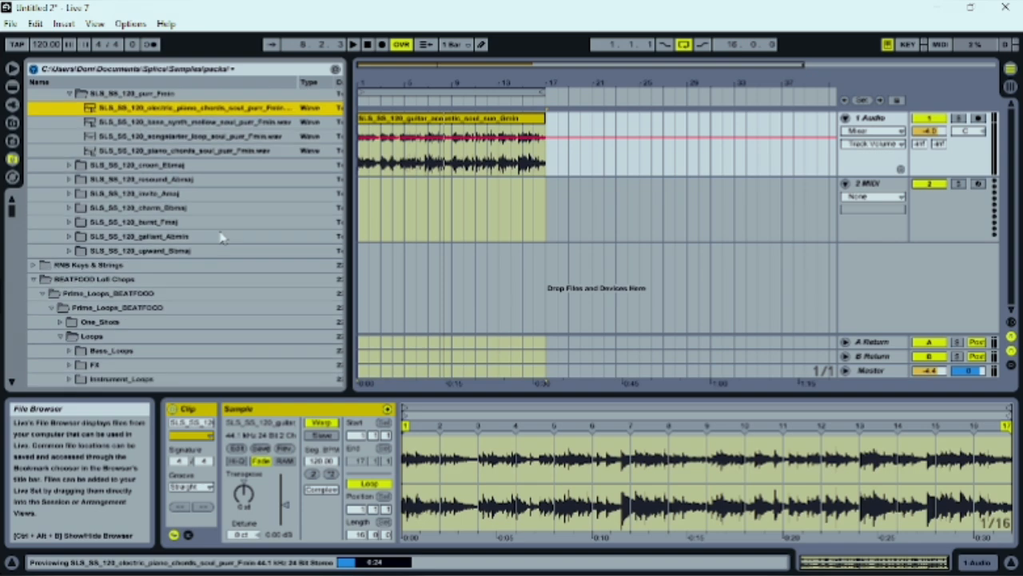
pyautogui.scroll(4, 222, 235)
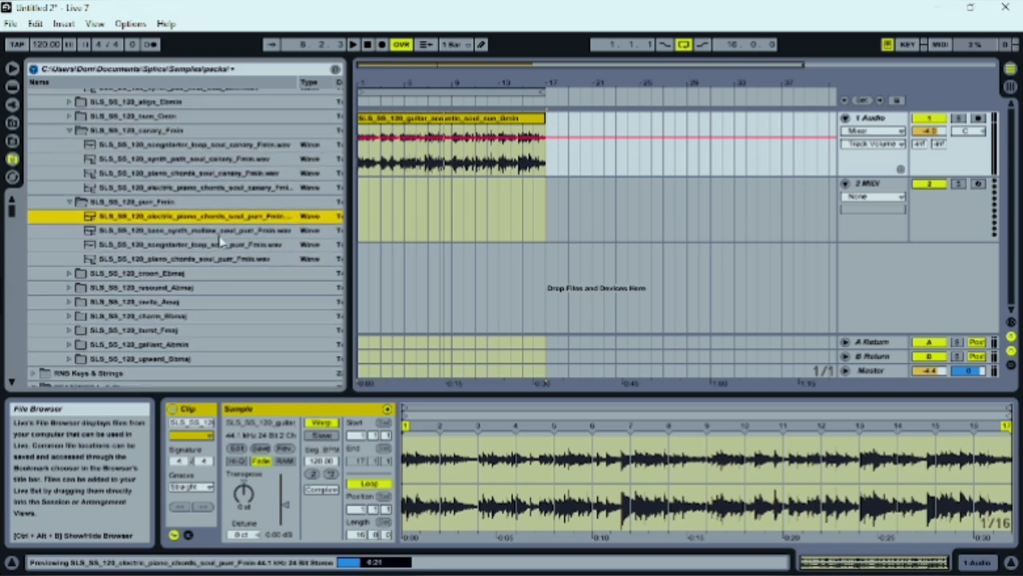
# Step: Preview the canary_Fmin electric piano chords loop and place it at bar 1 on the second track
pyautogui.click(210, 179)
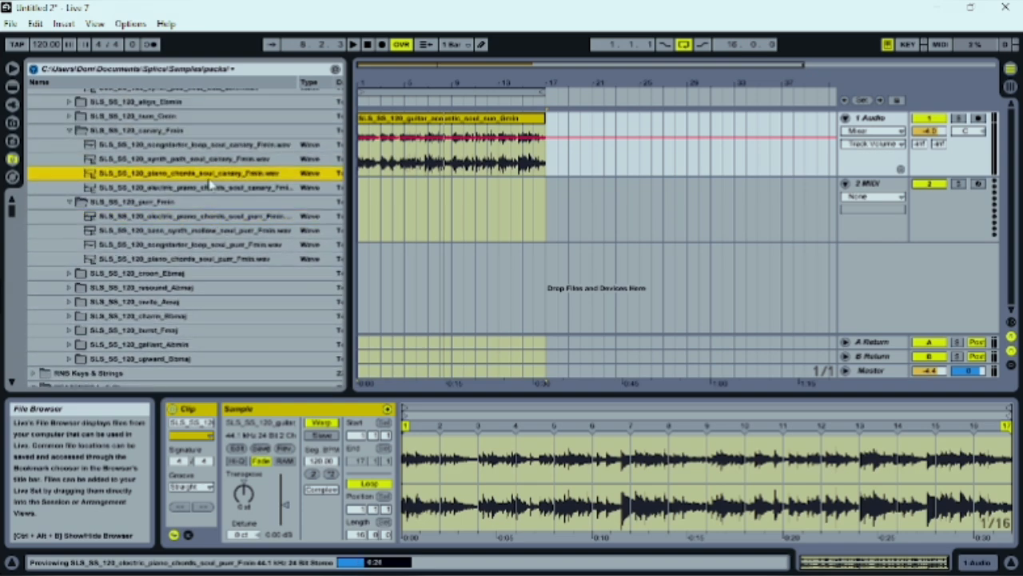
pyautogui.click(213, 188)
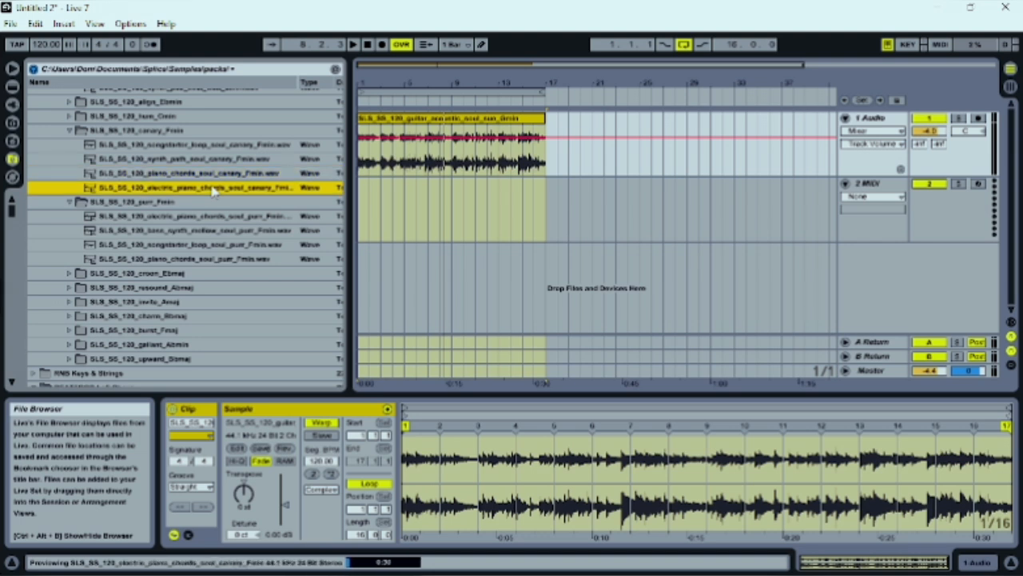
pyautogui.moveTo(213, 189); pyautogui.dragTo(361, 196)
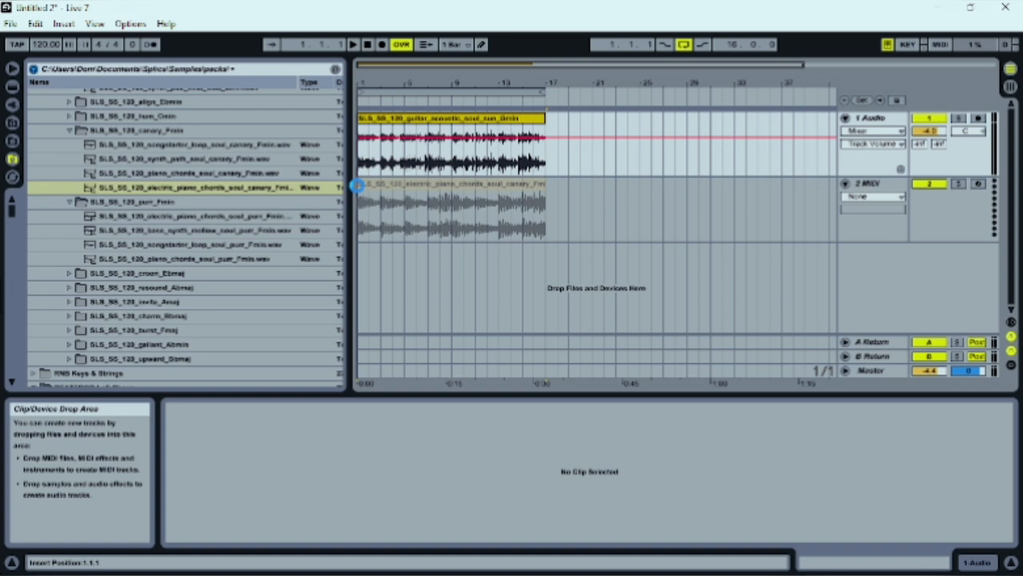
pyautogui.moveTo(359, 186); pyautogui.dragTo(360, 186)
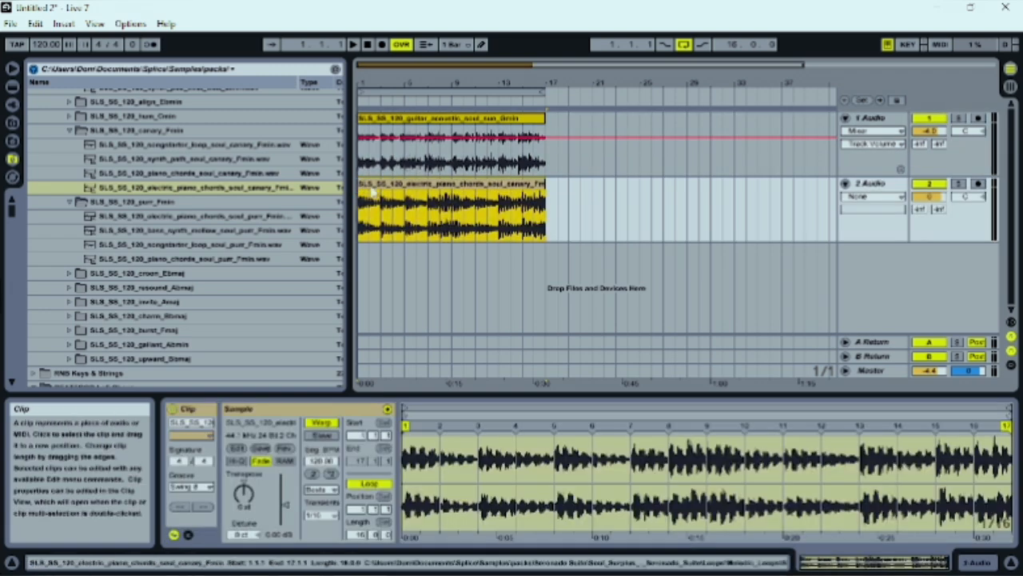
# Step: Set the electric piano clip to Complex warp mode with Straight groove and transpose it up 2 semitones
pyautogui.click(324, 490)
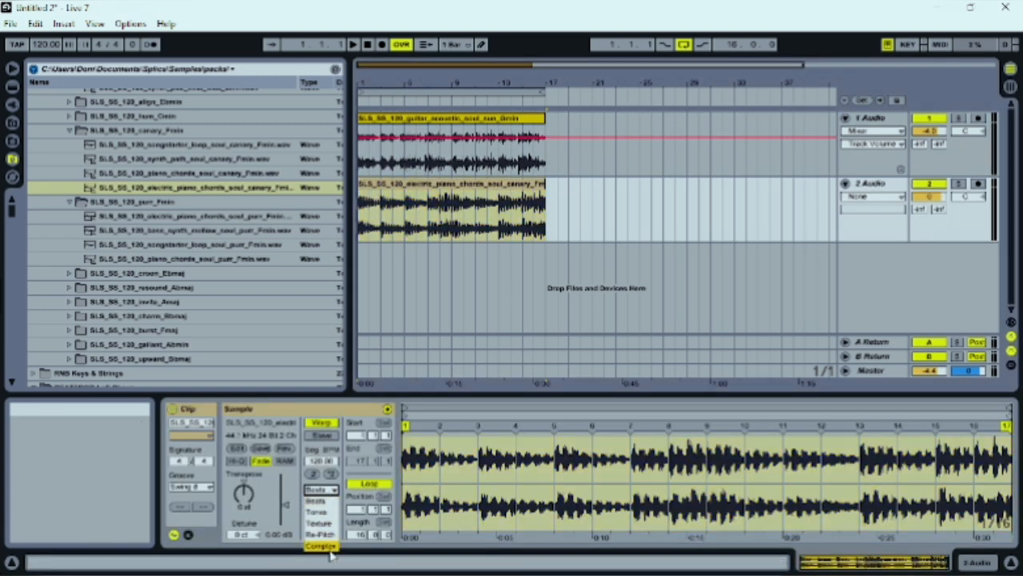
pyautogui.click(323, 533)
pyautogui.click(192, 486)
pyautogui.click(185, 496)
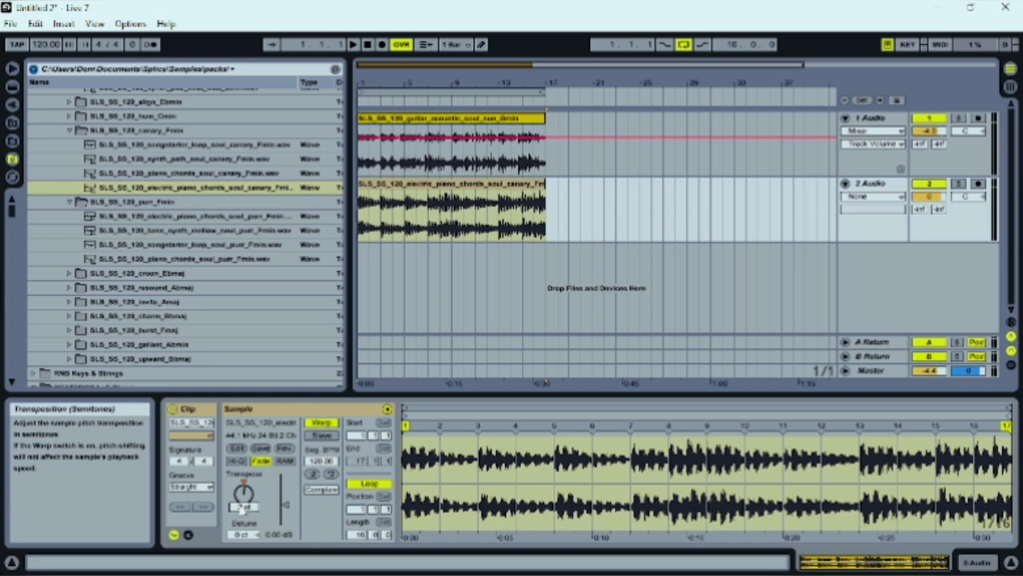
pyautogui.click(368, 45)
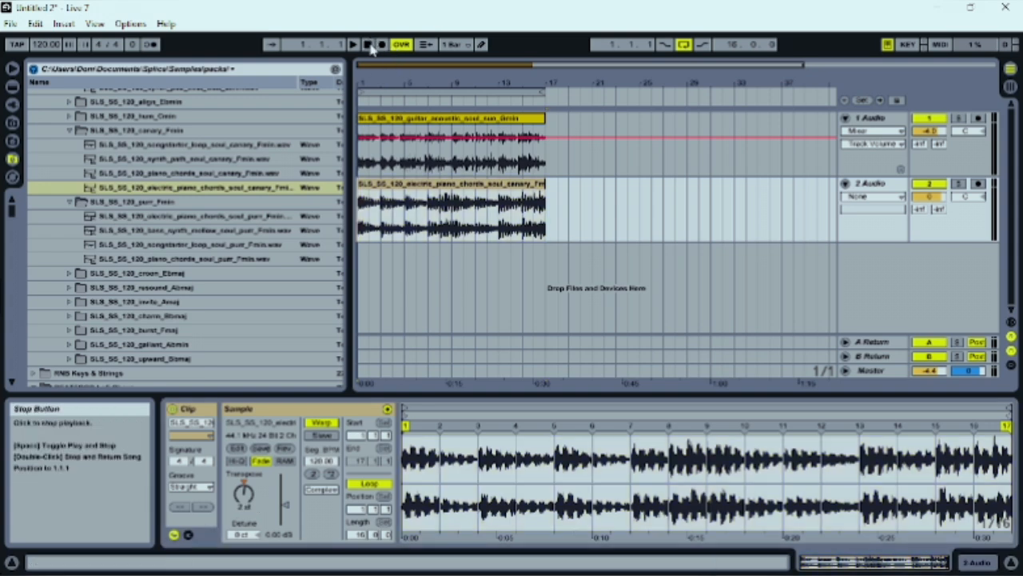
# Step: Play both loops together and lower the electric piano track's volume to about -3 dB
pyautogui.press('space')
pyautogui.click(1011, 87)
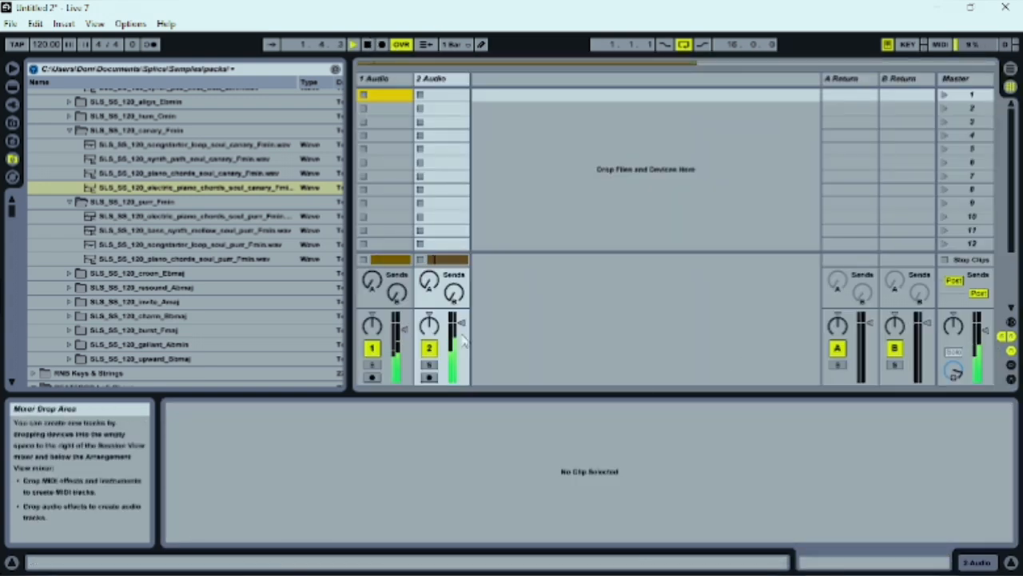
pyautogui.click(1011, 70)
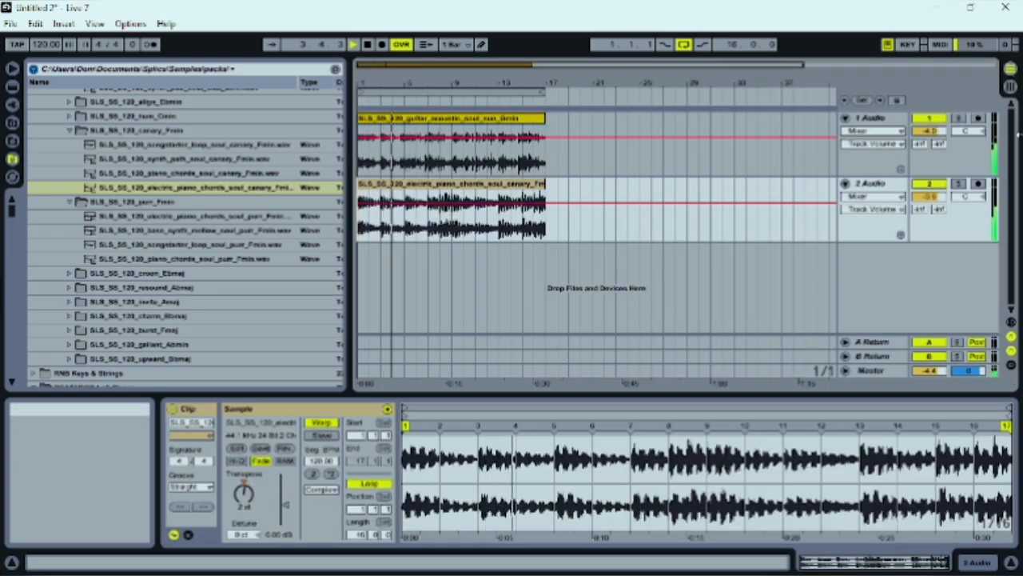
# Step: Split the guitar clip at bar 3 to separate its first two bars
pyautogui.moveTo(381, 161); pyautogui.dragTo(349, 153)
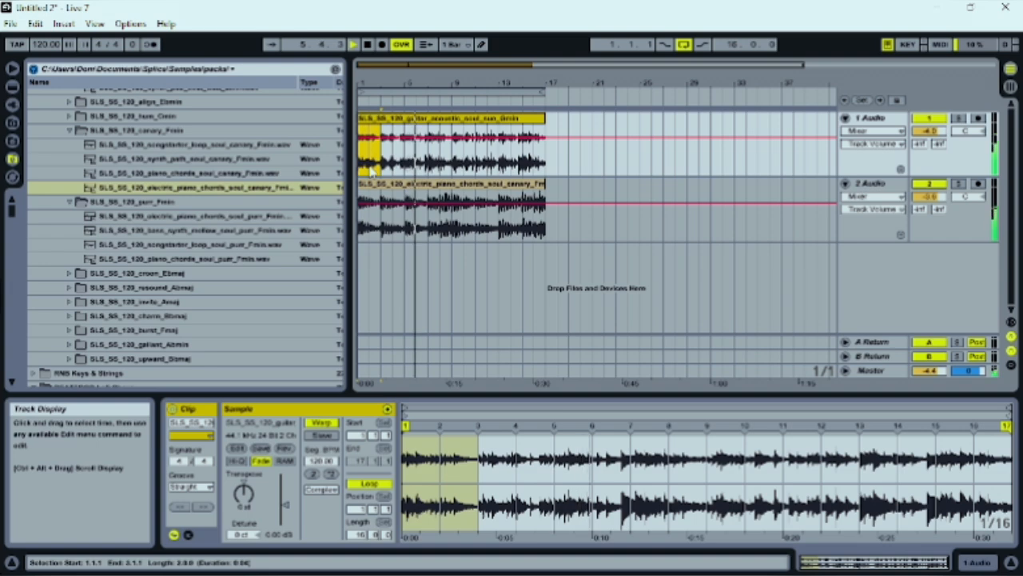
pyautogui.press('space')
pyautogui.press('Delete')
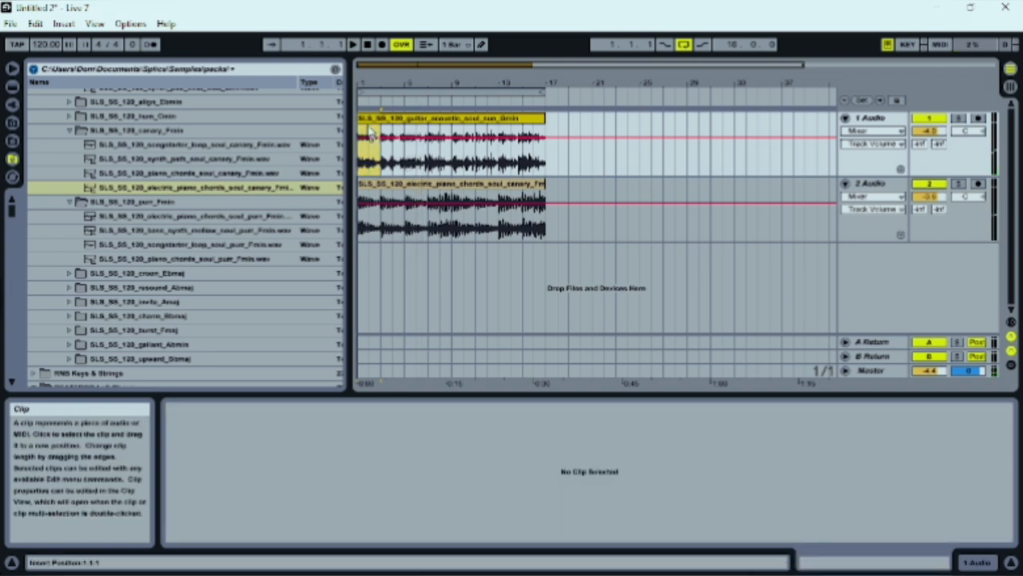
pyautogui.click(370, 132)
# Step: Transpose the opening two-bar guitar segment by -2 semitones while checking it in playback
pyautogui.press('space')
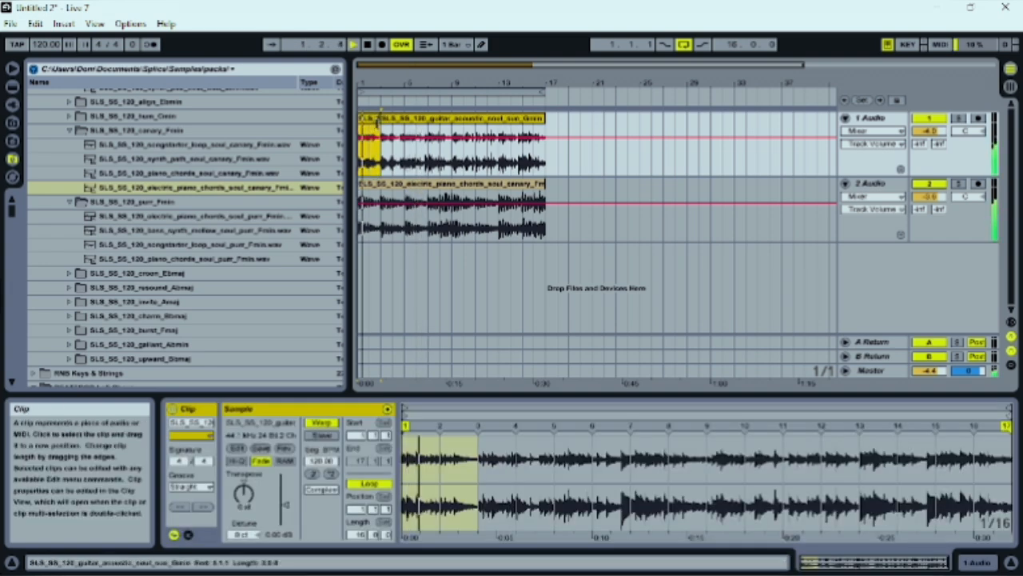
pyautogui.press('space')
pyautogui.moveTo(244, 492); pyautogui.dragTo(246, 499)
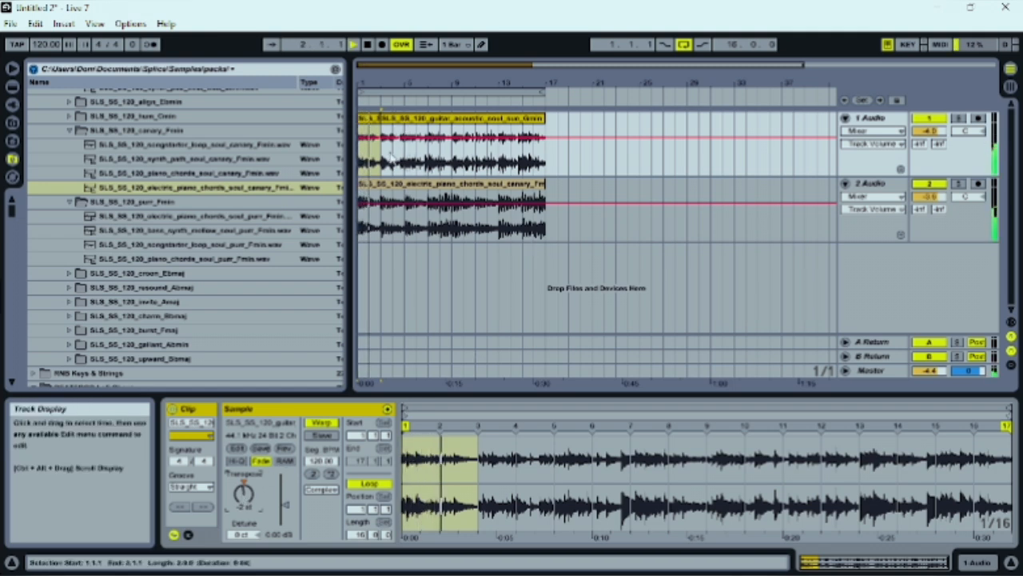
# Step: Split the guitar clip at bars 5 and 7 to isolate that two-bar segment
pyautogui.click(372, 120)
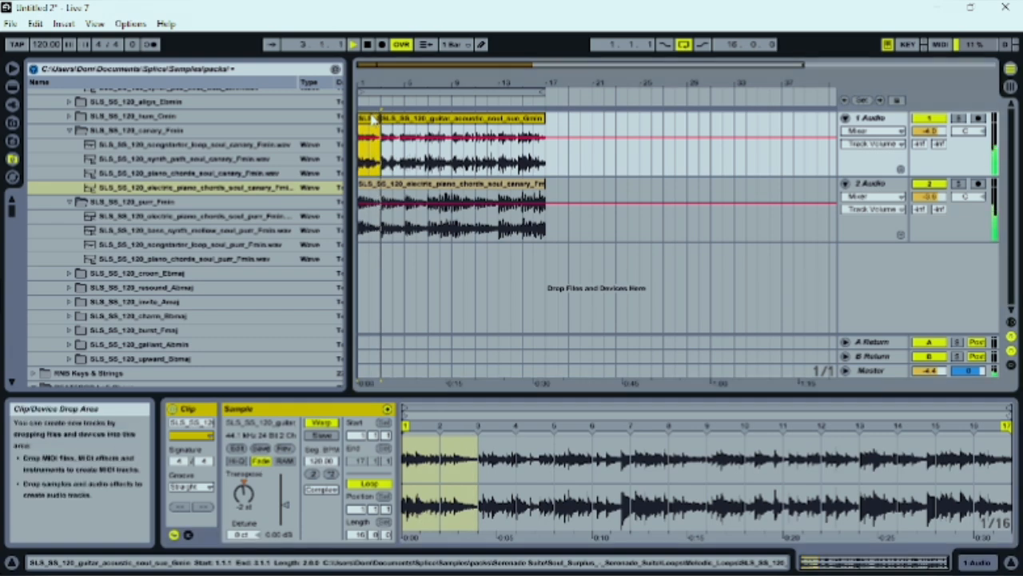
pyautogui.click(406, 164)
pyautogui.moveTo(406, 164); pyautogui.dragTo(428, 163)
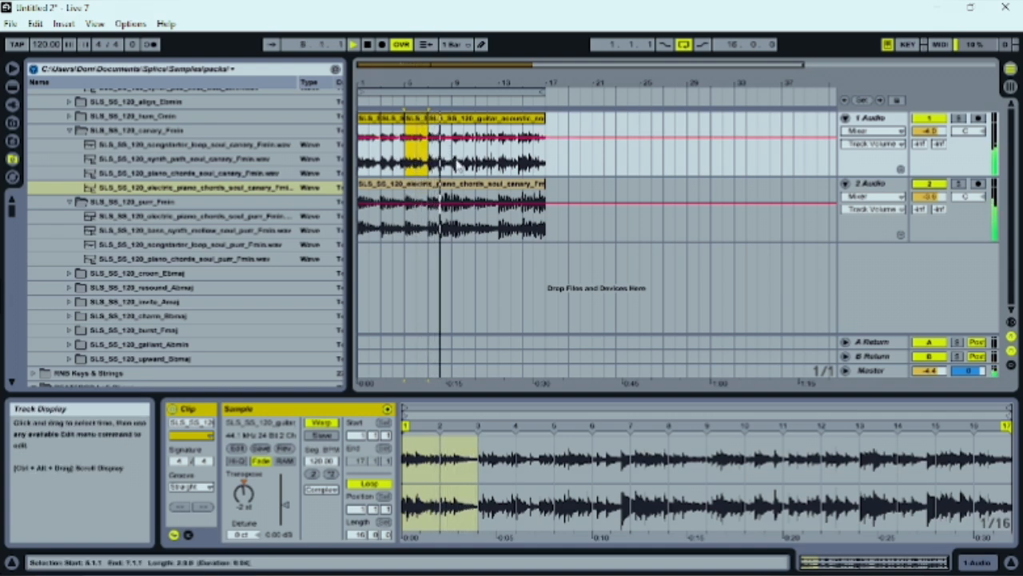
# Step: Split out the guitar segment from bar 9 to bar 11 and transpose it by -2 semitones, resuming playback to check it
pyautogui.moveTo(455, 167); pyautogui.dragTo(475, 165)
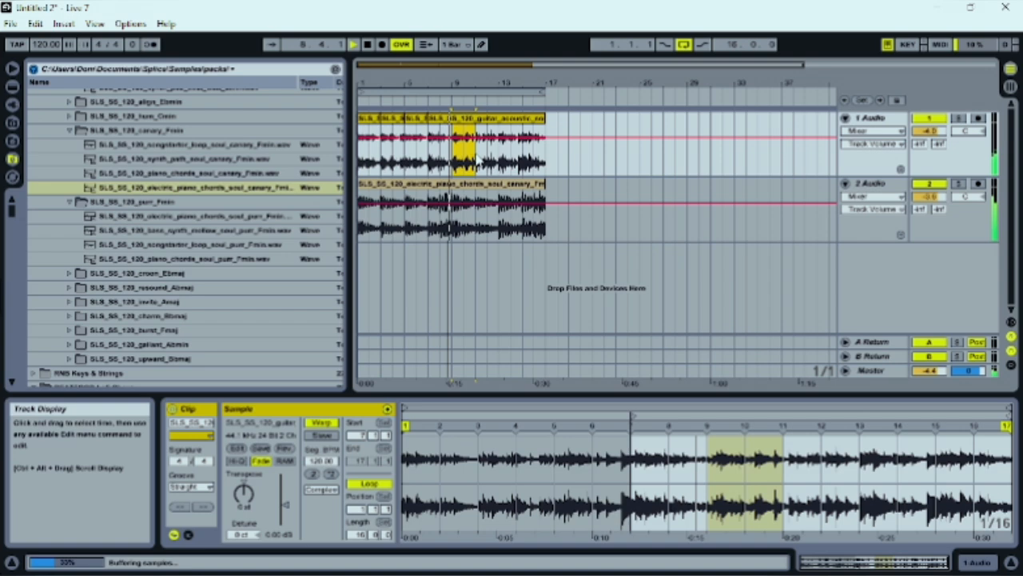
pyautogui.hotkey('ctrl', 'e')
pyautogui.click(463, 119)
pyautogui.press('space')
pyautogui.moveTo(247, 493); pyautogui.dragTo(247, 501)
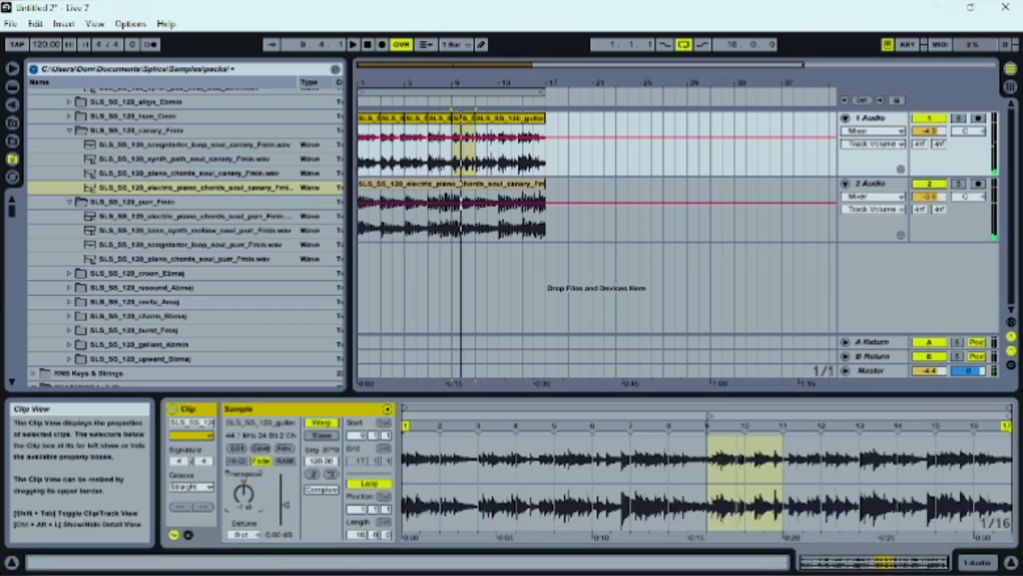
pyautogui.press('space')
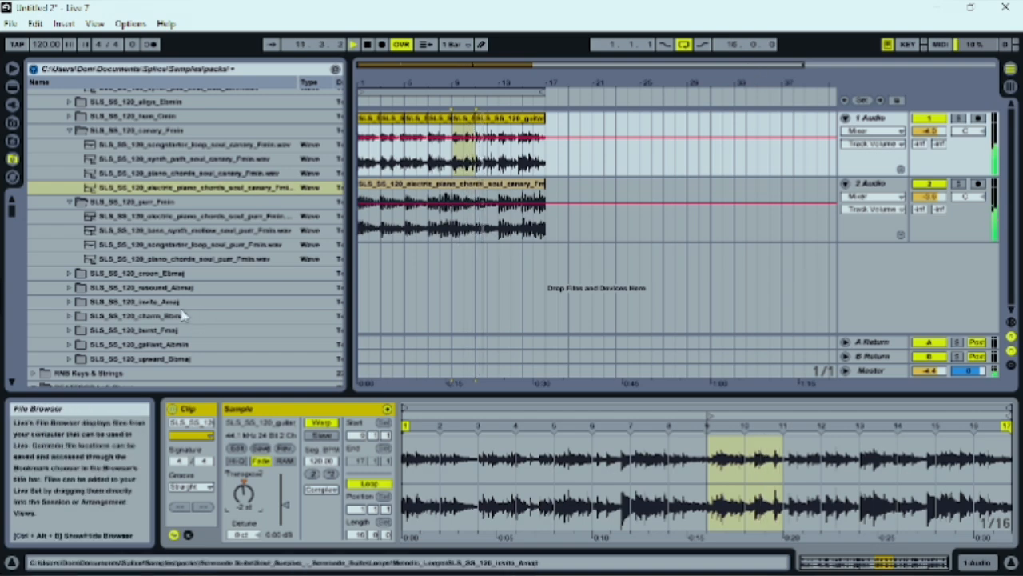
# Step: Browse the Serenade Suite melodic loop folders and preview the electric mellow bass loop in the wait folder
pyautogui.scroll(-2, 182, 316)
pyautogui.scroll(4, 185, 315)
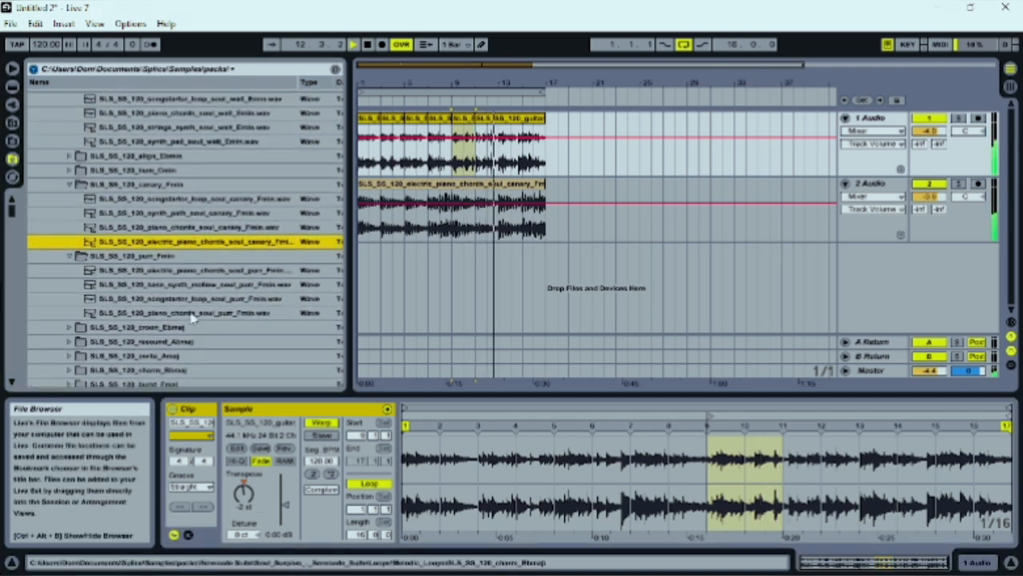
pyautogui.scroll(2, 193, 320)
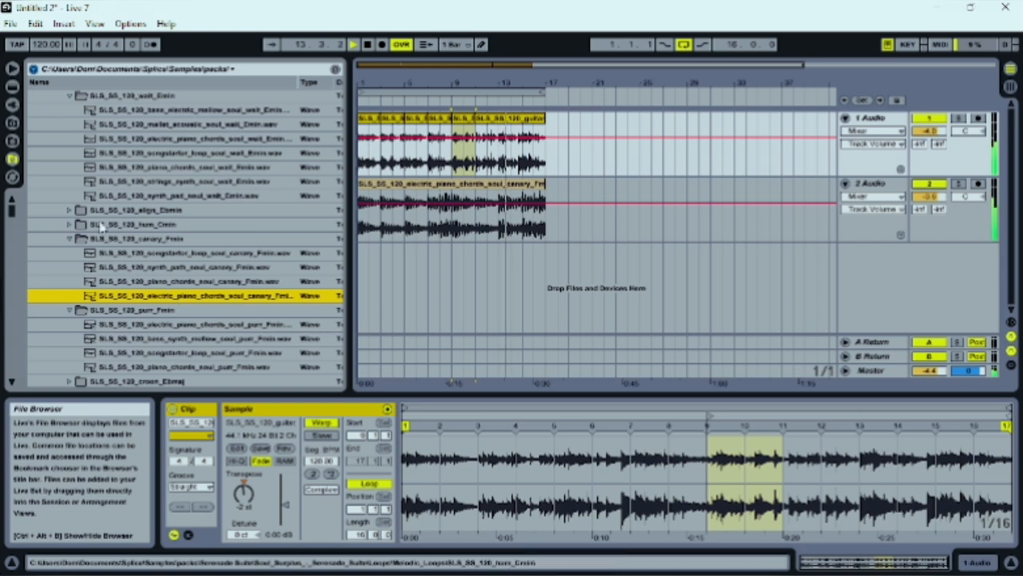
pyautogui.click(80, 211)
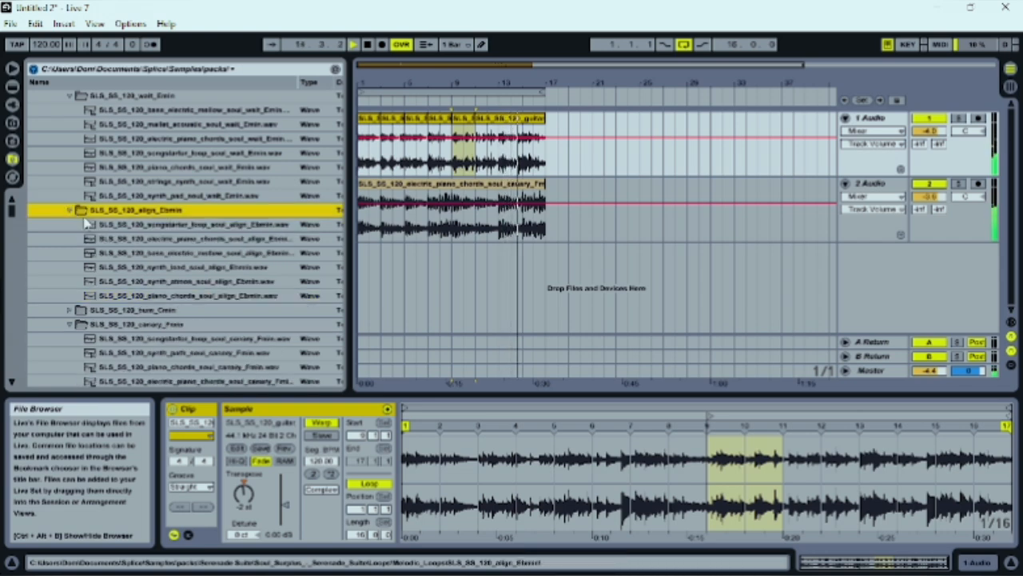
pyautogui.scroll(3, 188, 253)
pyautogui.scroll(2, 196, 255)
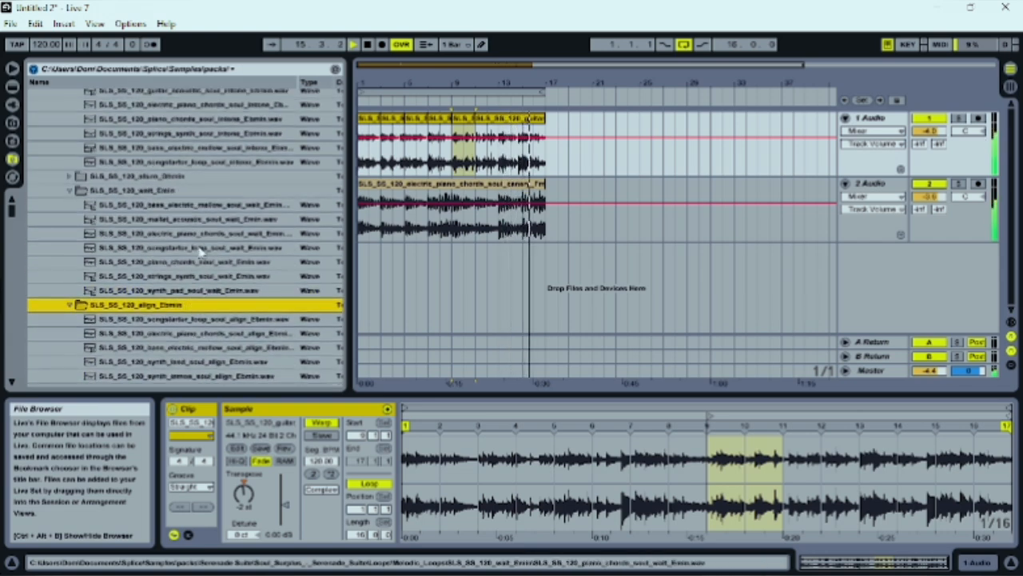
pyautogui.click(203, 207)
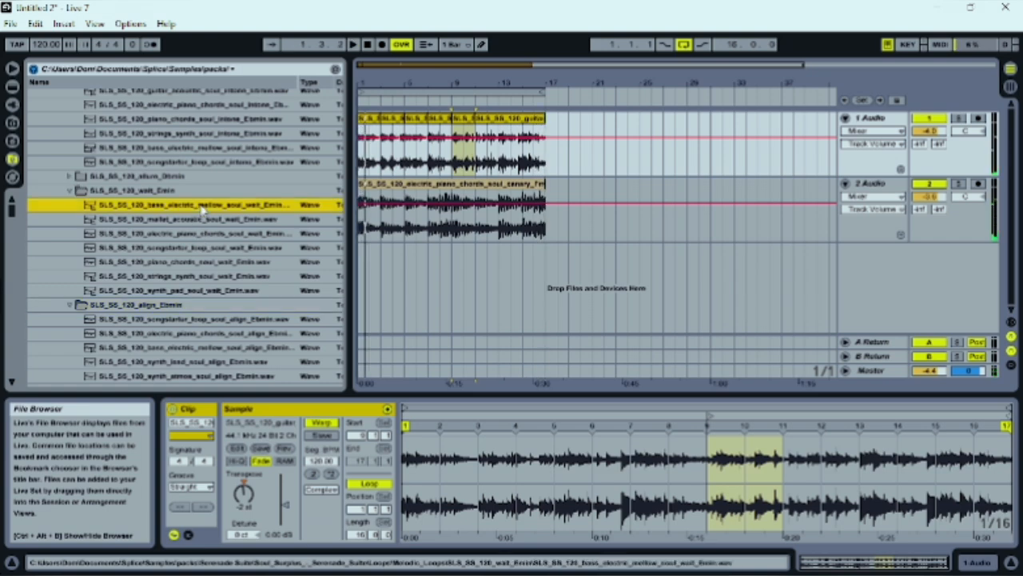
# Step: Preview the electric mellow bass loop in the allure folder and place it at bar 1 on a new audio track
pyautogui.click(71, 179)
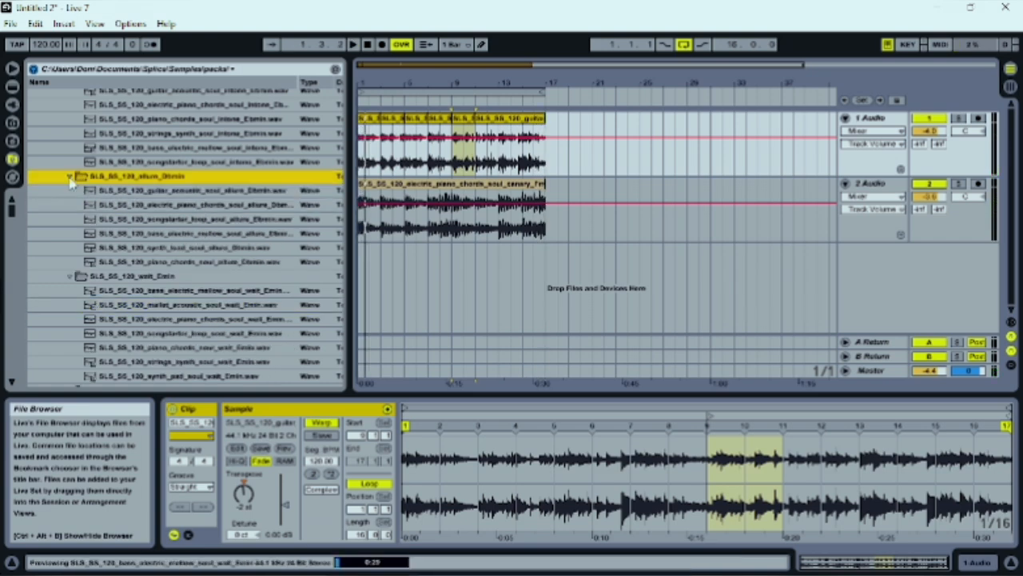
pyautogui.click(237, 236)
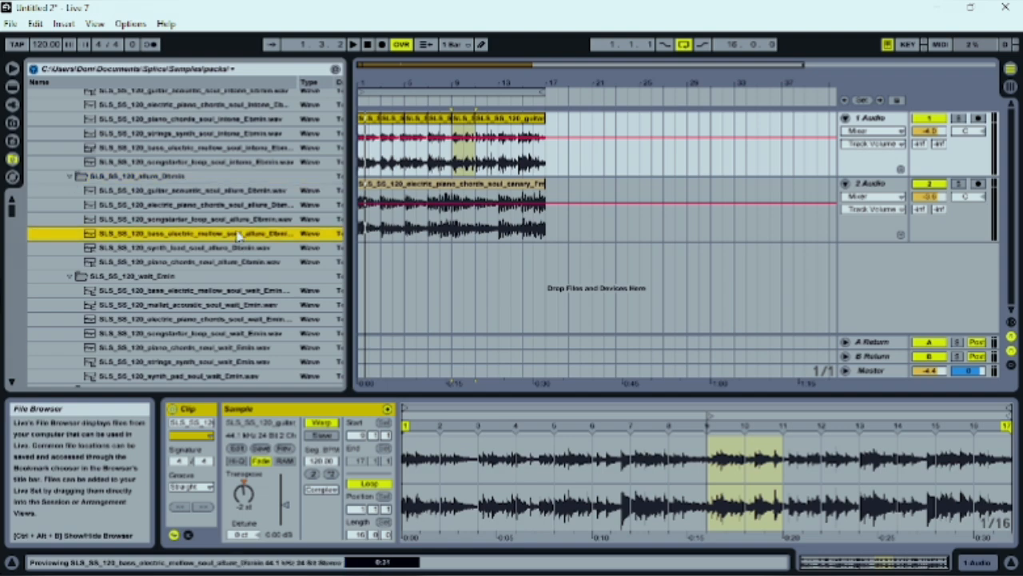
pyautogui.scroll(4, 245, 267)
pyautogui.scroll(-2, 246, 274)
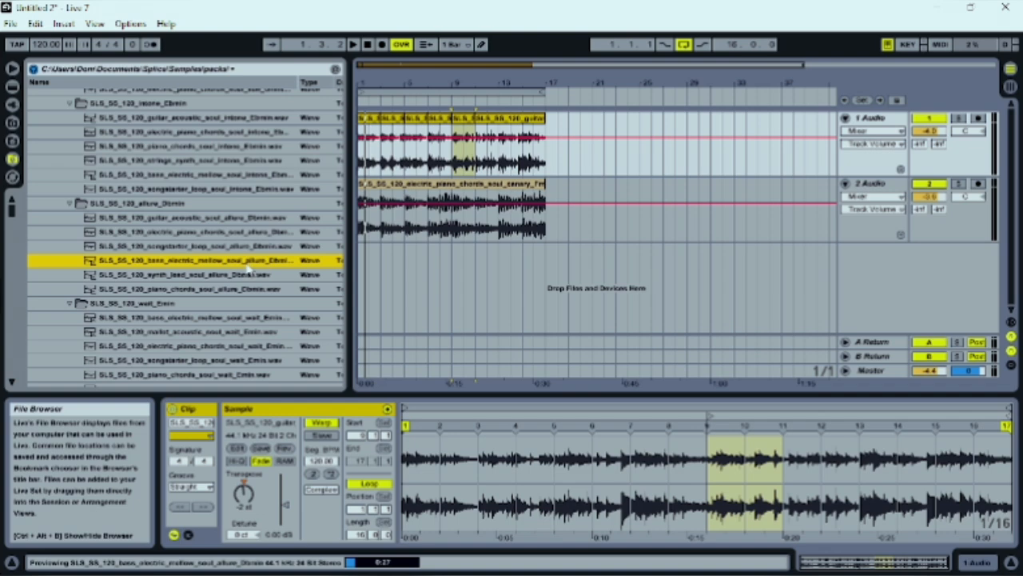
pyautogui.press('space')
pyautogui.moveTo(256, 270); pyautogui.dragTo(364, 267)
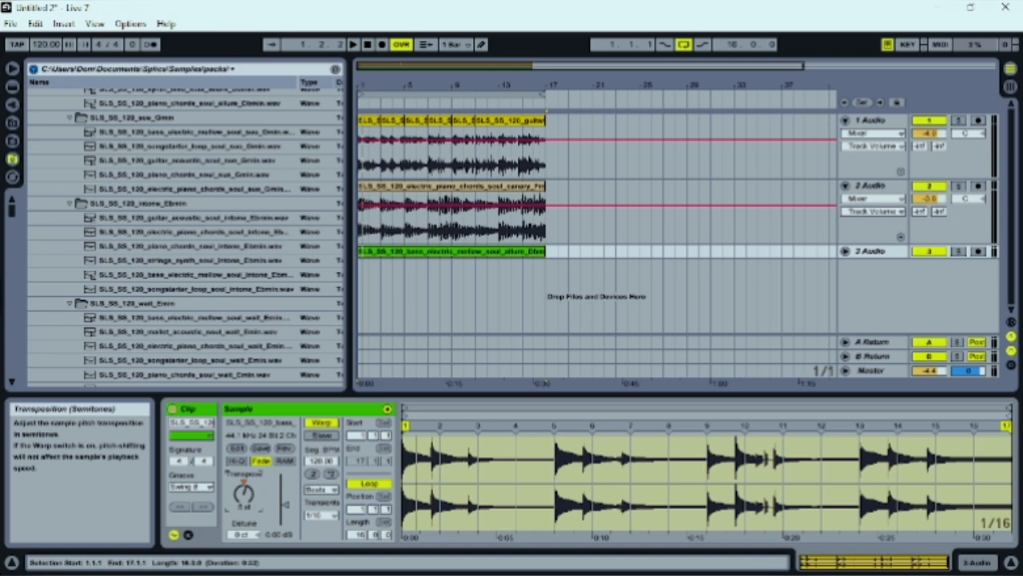
# Step: Transpose the bass clip up 6 semitones and set it to Complex warp mode with Straight groove during playback
pyautogui.press('space')
pyautogui.click(318, 489)
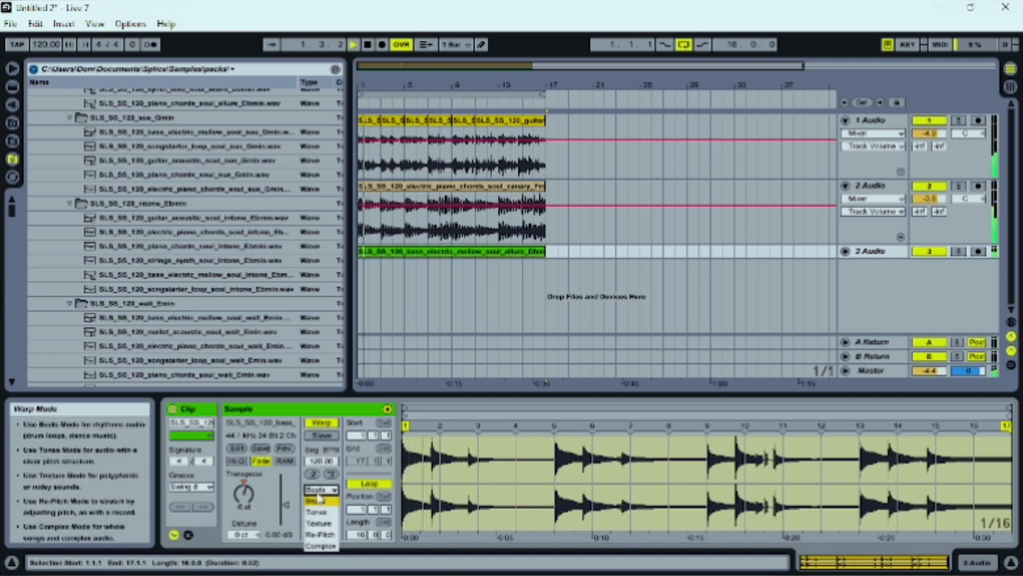
pyautogui.click(320, 533)
pyautogui.click(192, 487)
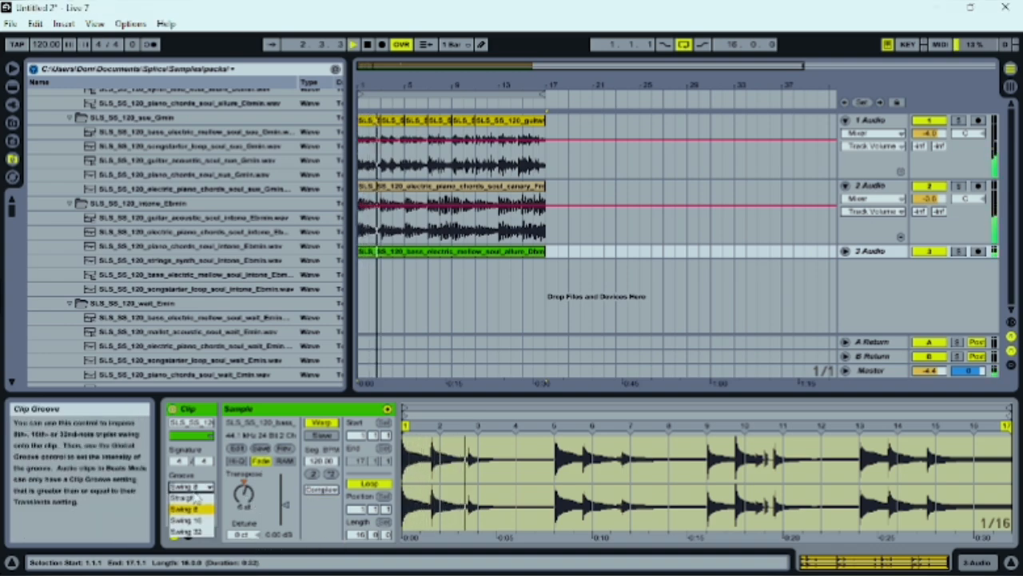
pyautogui.click(193, 497)
# Step: Add warp markers to the bass clip at 5, 5.4 and 6.4 and align its note attacks with the grid
pyautogui.moveTo(580, 452); pyautogui.dragTo(588, 504)
pyautogui.doubleClick(544, 428)
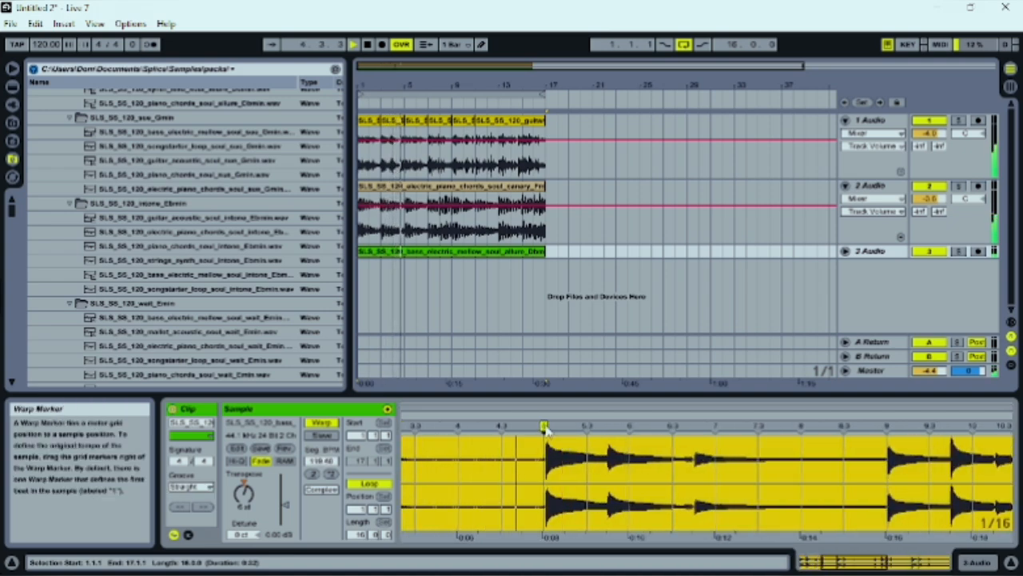
pyautogui.moveTo(545, 427)
pyautogui.mouseDown()
pyautogui.moveTo(549, 441)
pyautogui.moveTo(550, 416)
pyautogui.moveTo(517, 460)
pyautogui.mouseUp()
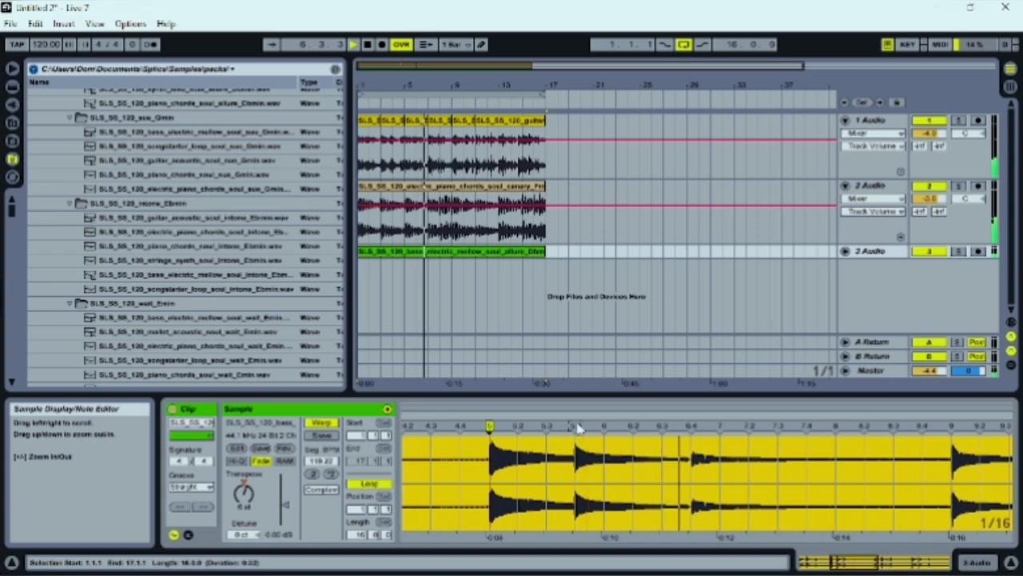
pyautogui.doubleClick(577, 427)
pyautogui.moveTo(576, 427); pyautogui.dragTo(574, 427)
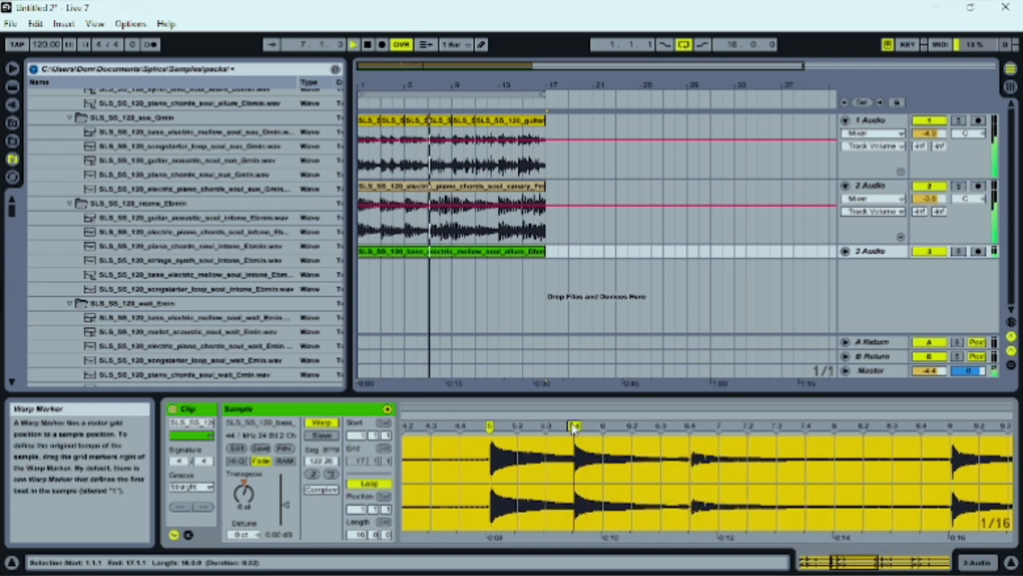
pyautogui.doubleClick(689, 427)
pyautogui.moveTo(691, 429); pyautogui.dragTo(693, 429)
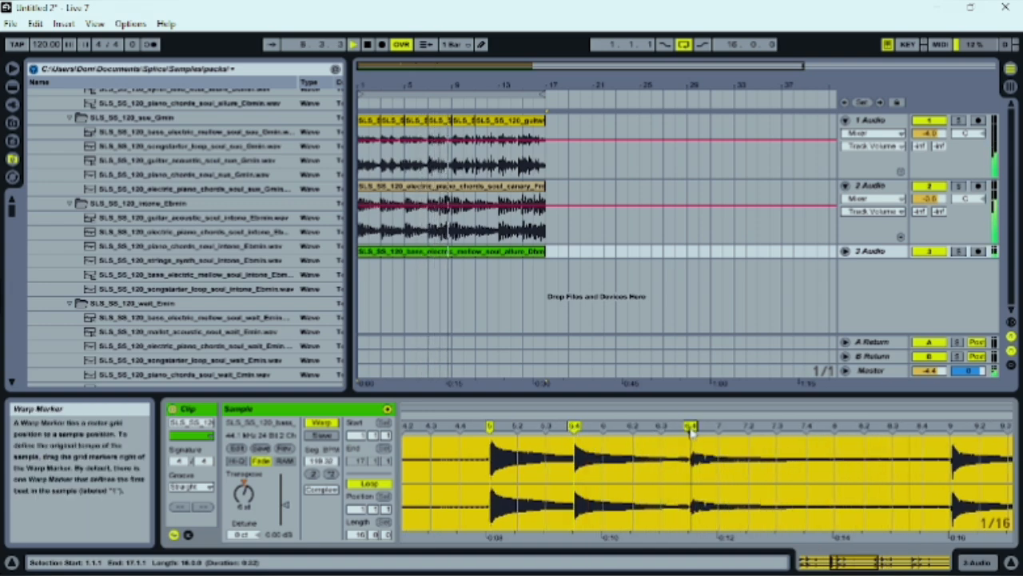
pyautogui.moveTo(702, 471)
pyautogui.mouseDown()
pyautogui.moveTo(750, 462)
pyautogui.moveTo(747, 497)
pyautogui.mouseUp()
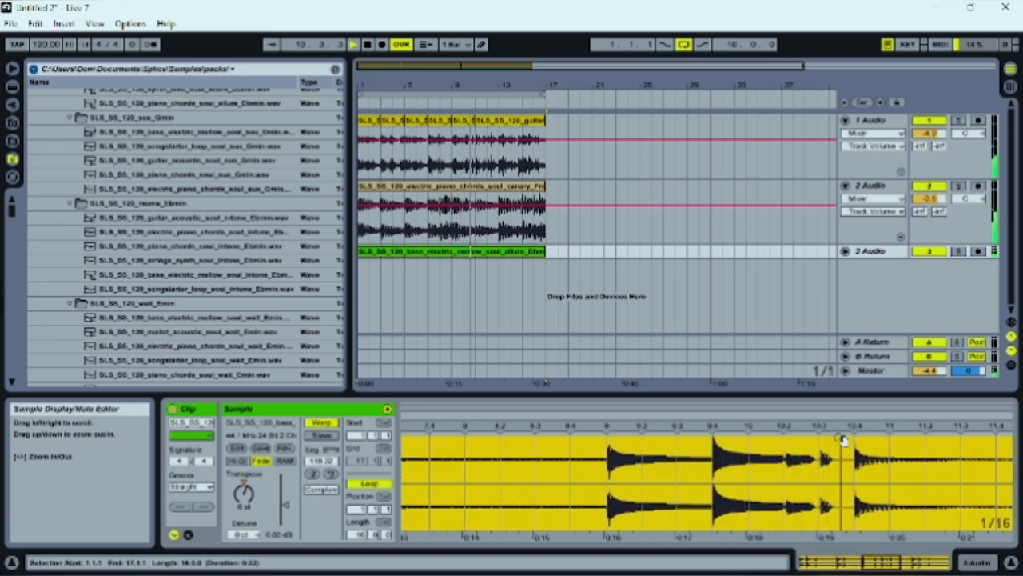
# Step: Expand the bass track to show its waveform and play the arrangement from bar 9
pyautogui.press('space')
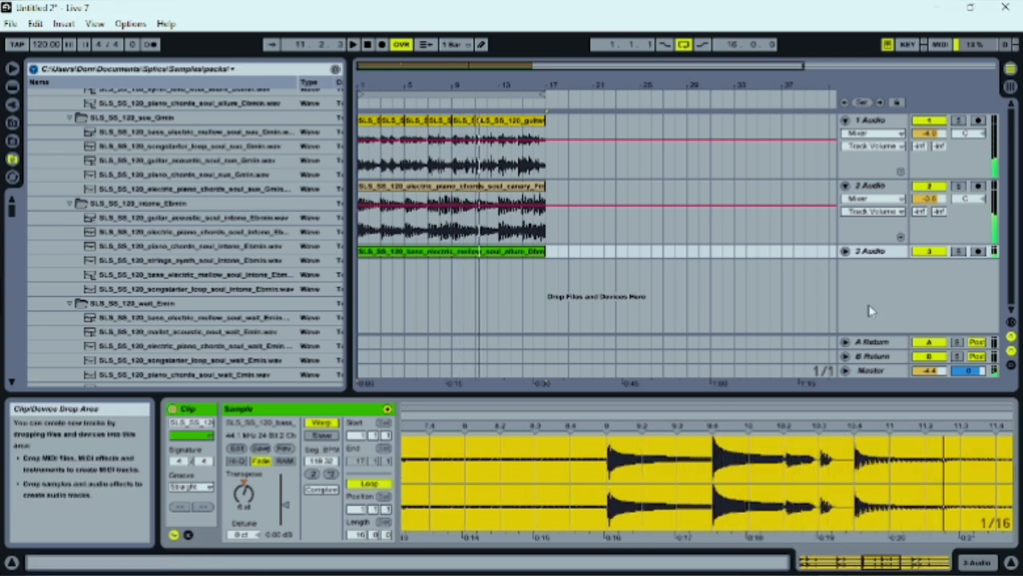
pyautogui.click(844, 251)
pyautogui.click(450, 296)
pyautogui.press('space')
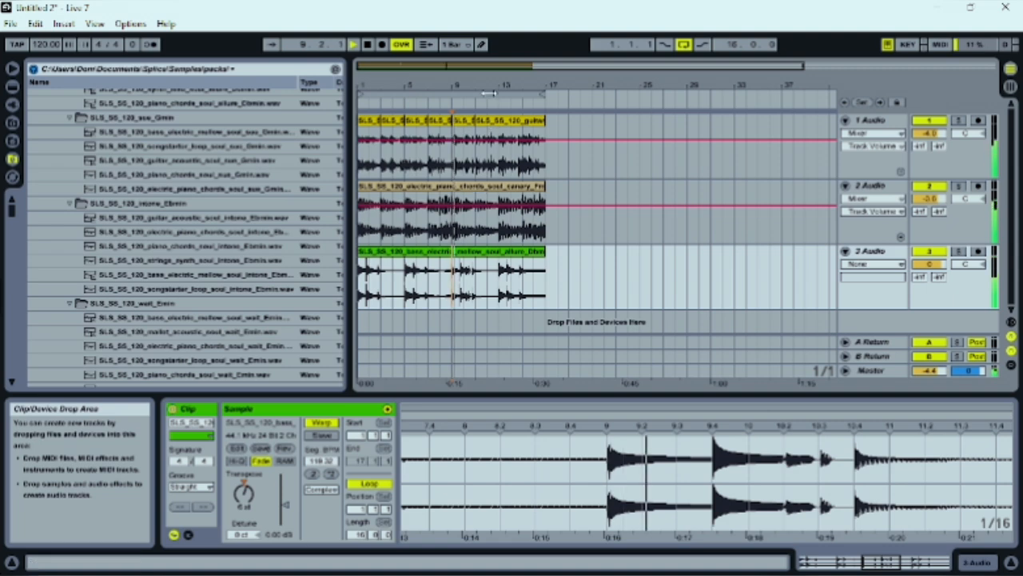
# Step: Split out the bass segment from 10.4 to bar 13 and set its transposition to 3 semitones, checking it in playback
pyautogui.moveTo(474, 85); pyautogui.dragTo(484, 107)
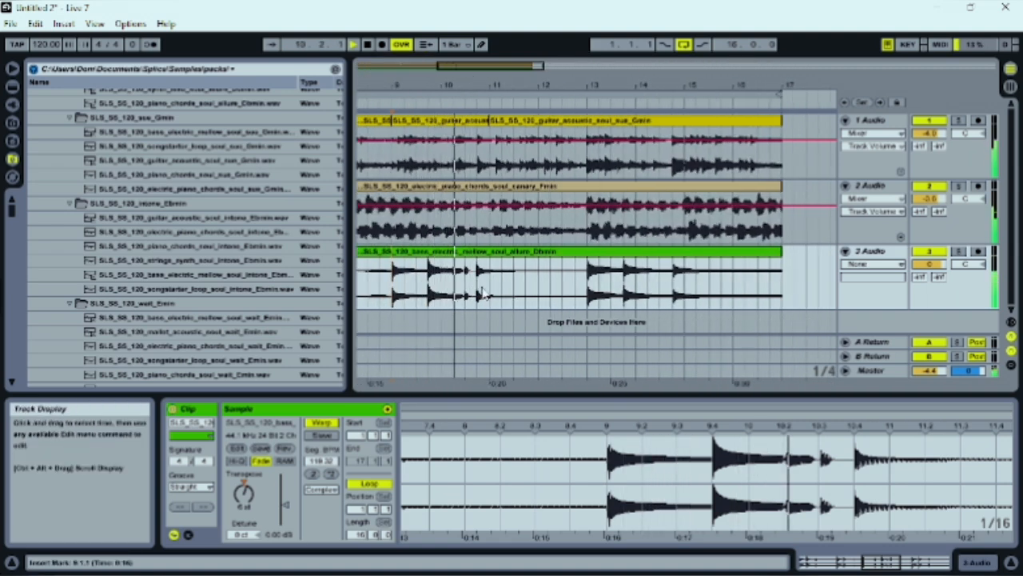
pyautogui.moveTo(478, 294); pyautogui.dragTo(566, 262)
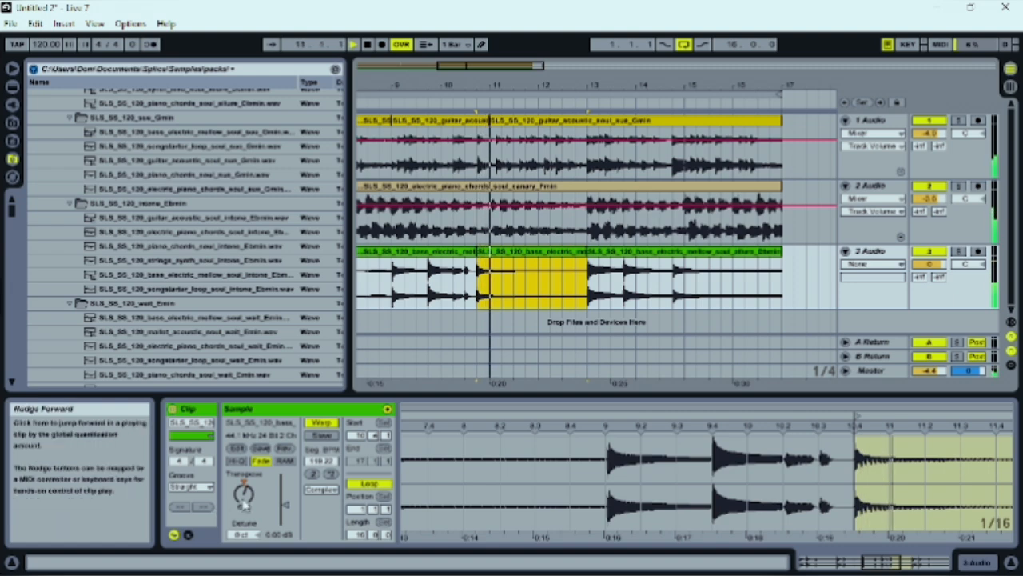
pyautogui.hotkey('ctrl', 'e')
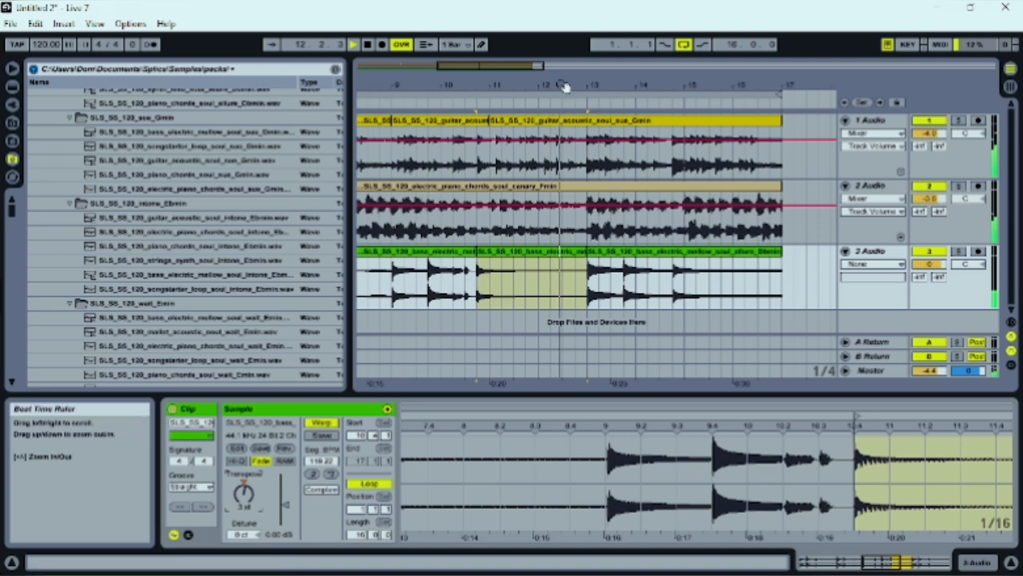
pyautogui.moveTo(567, 87); pyautogui.dragTo(567, 56)
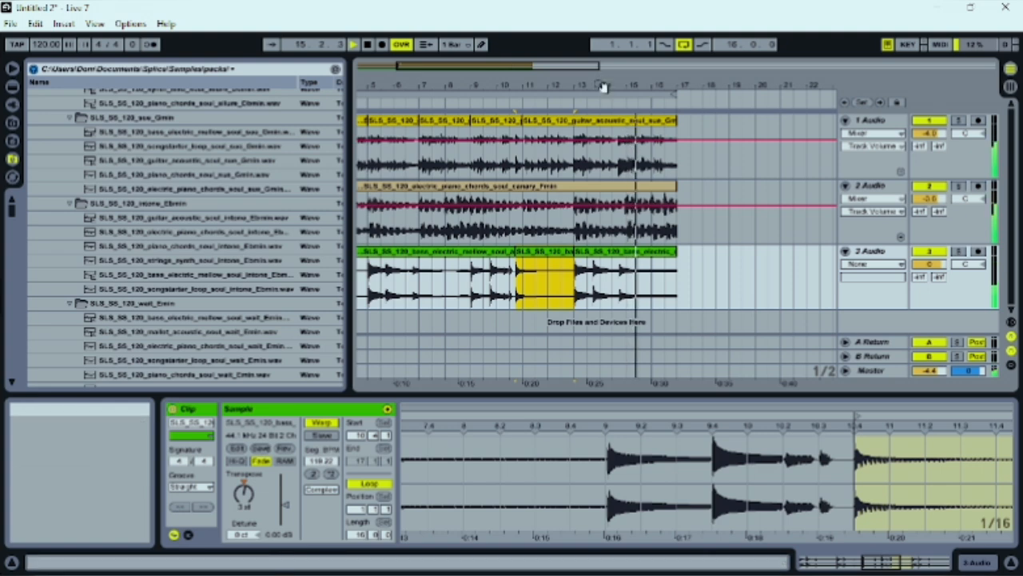
pyautogui.moveTo(605, 87); pyautogui.dragTo(605, 44)
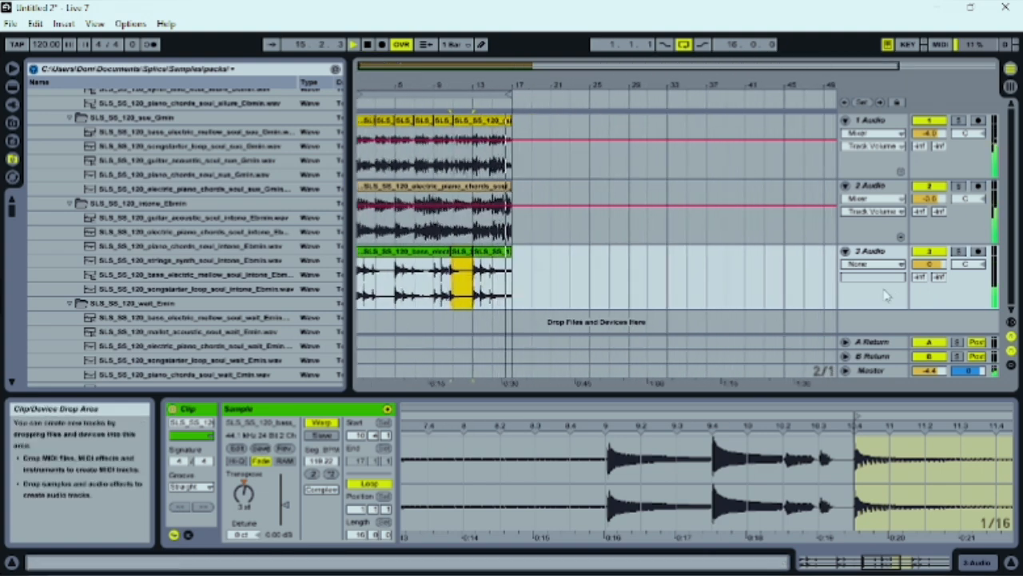
# Step: Hide the clip view, browse the sample packs and preview the Full Drum Loop Daydream from BEATFOOD Lofi Chops
pyautogui.moveTo(700, 392); pyautogui.dragTo(700, 556)
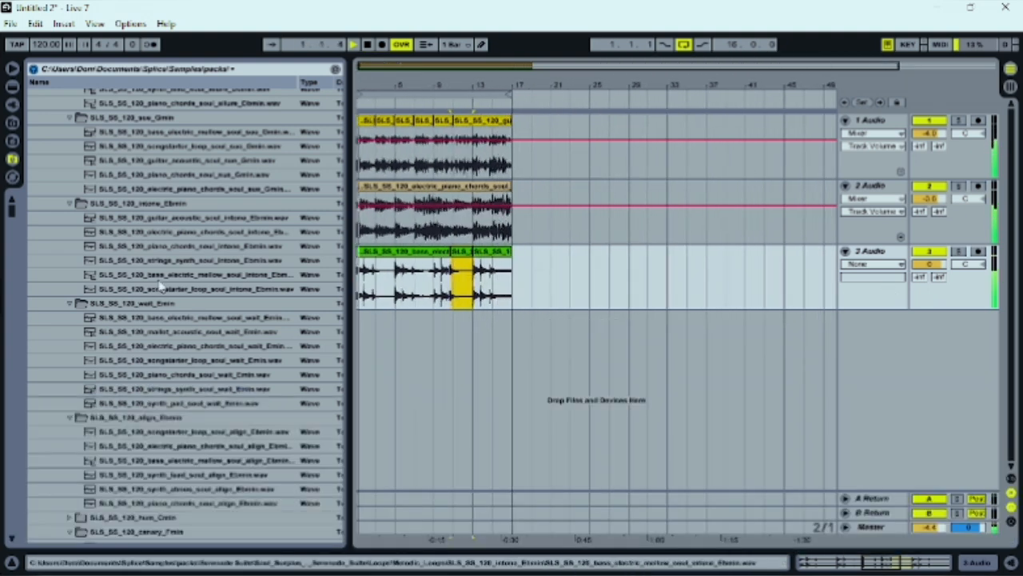
pyautogui.scroll(-8, 200, 367)
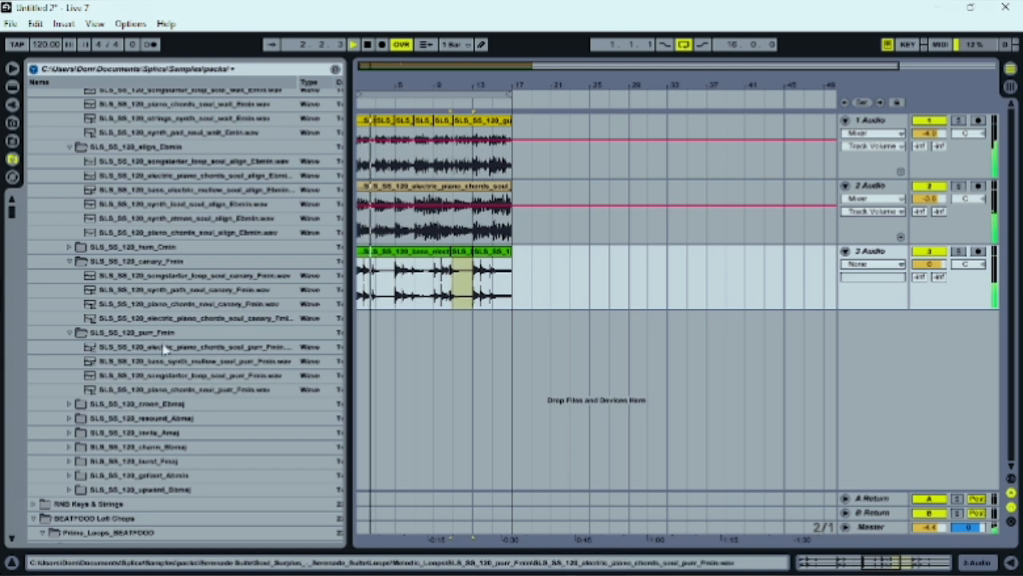
pyautogui.scroll(10, 192, 375)
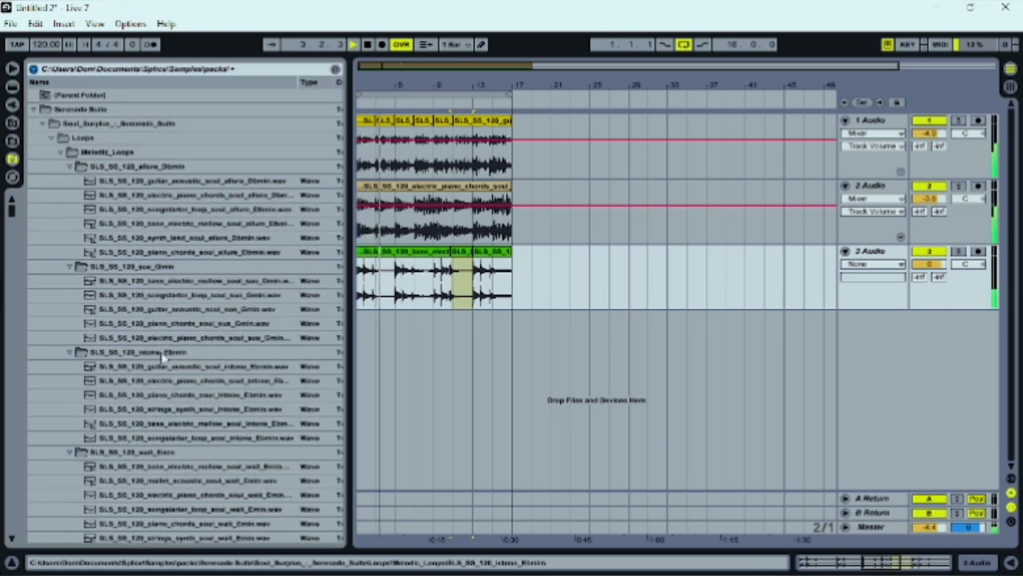
pyautogui.scroll(-3, 98, 321)
pyautogui.scroll(-15, 98, 321)
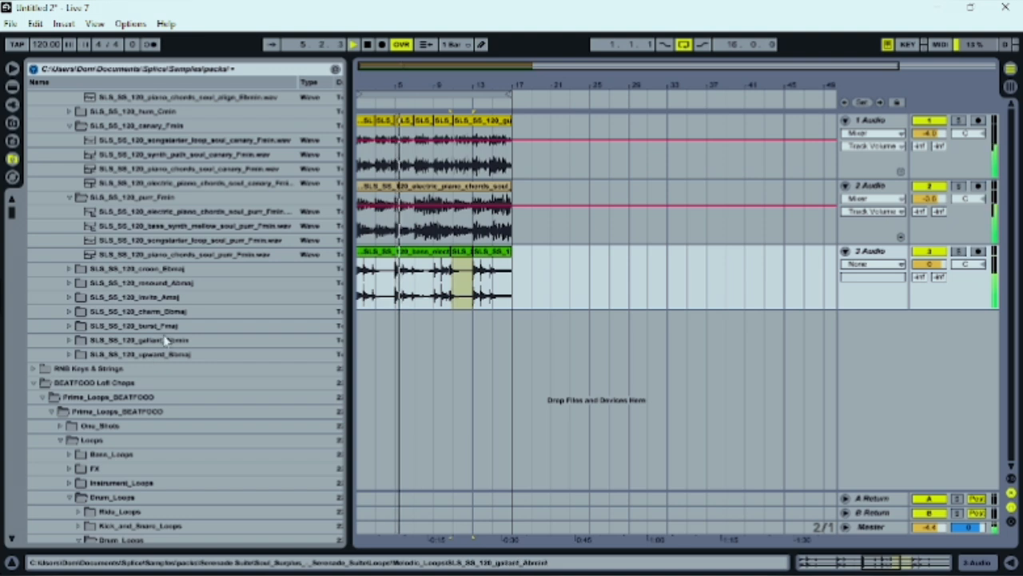
pyautogui.scroll(-6, 154, 362)
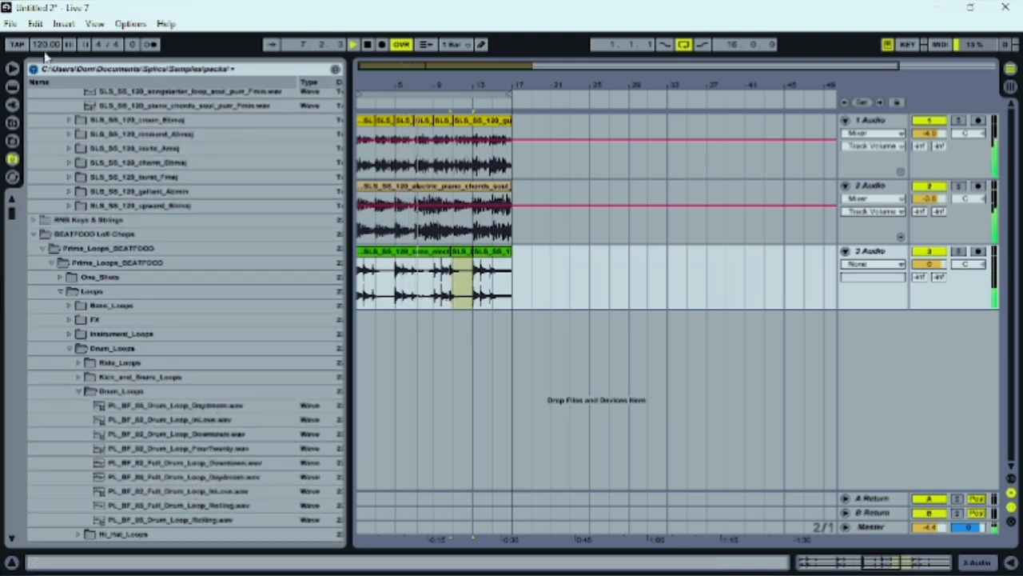
pyautogui.click(152, 476)
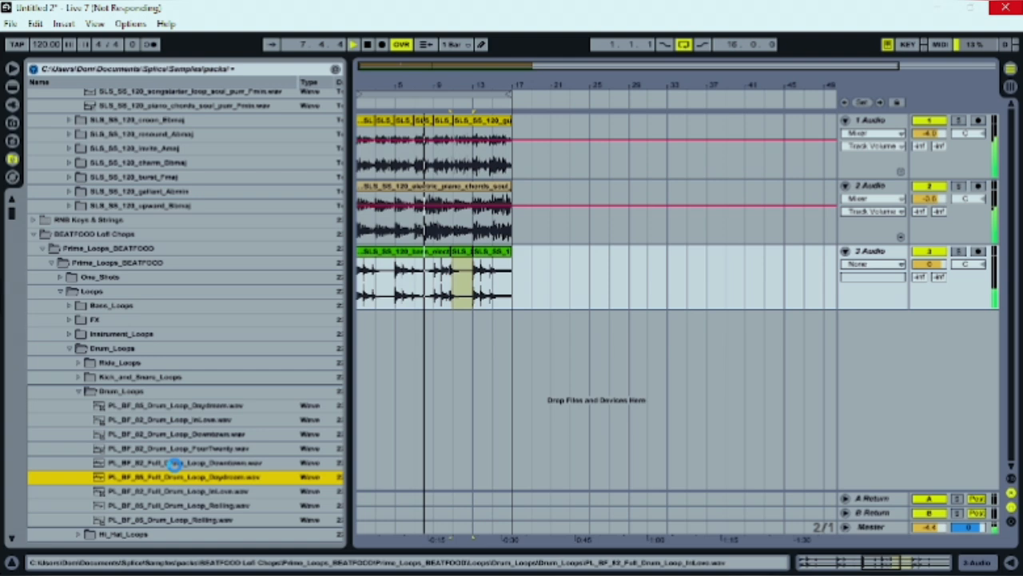
pyautogui.scroll(-5, 175, 464)
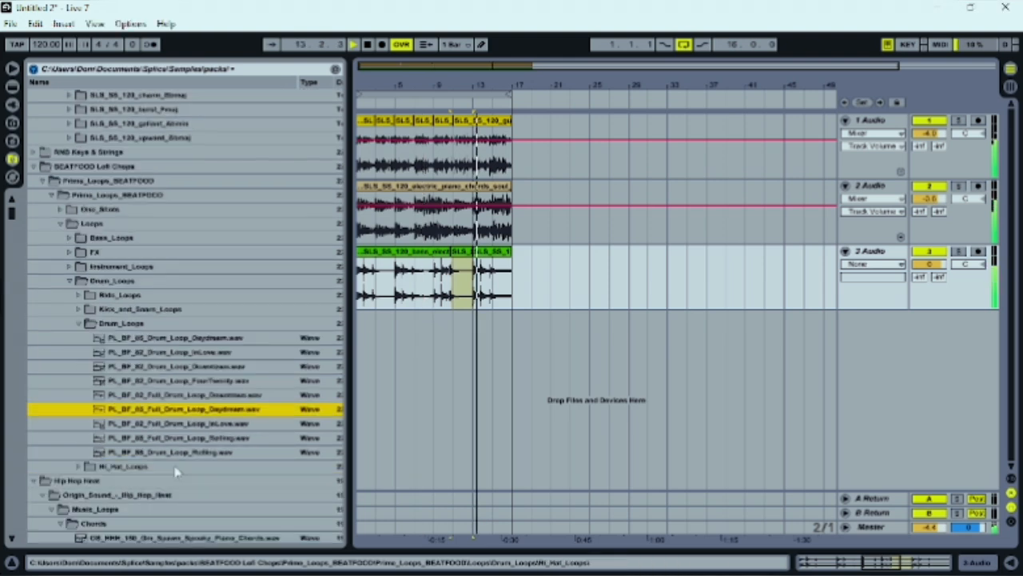
# Step: Look through the sample packs for drum material and preview SM_BSS_75_drum_break_golden.wav
pyautogui.scroll(-8, 176, 456)
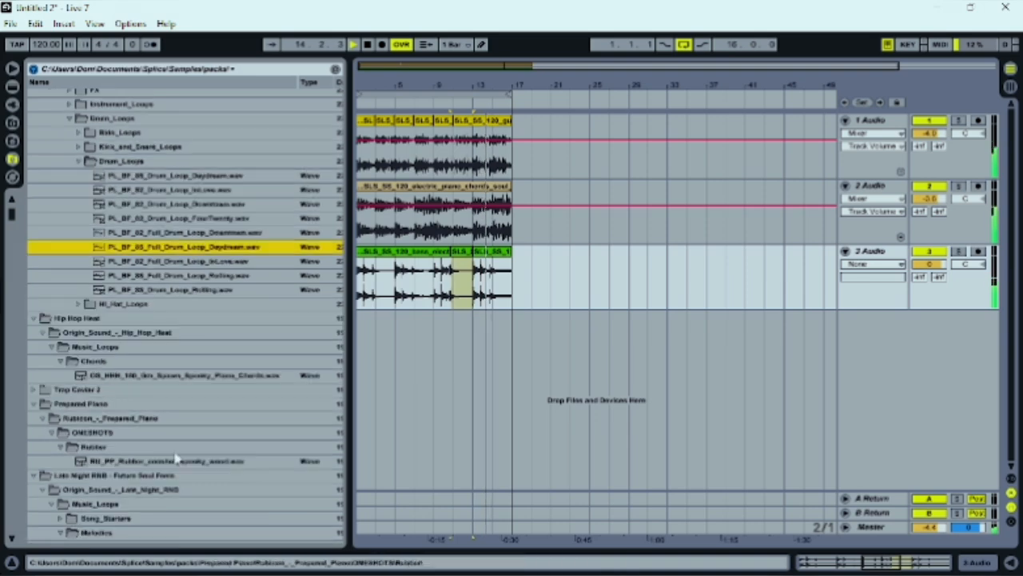
pyautogui.scroll(-13, 177, 458)
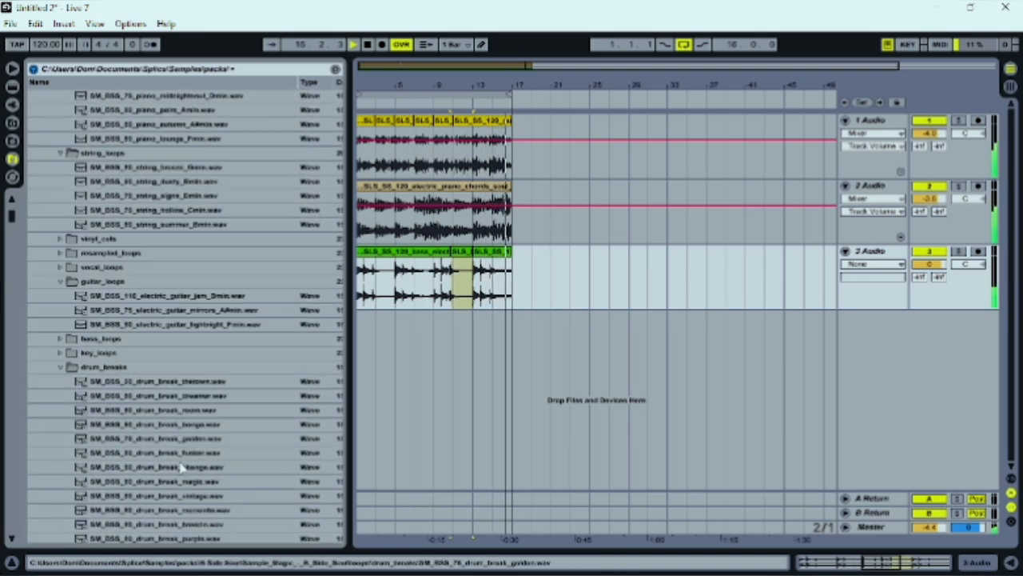
pyautogui.click(175, 438)
pyautogui.scroll(-5, 175, 438)
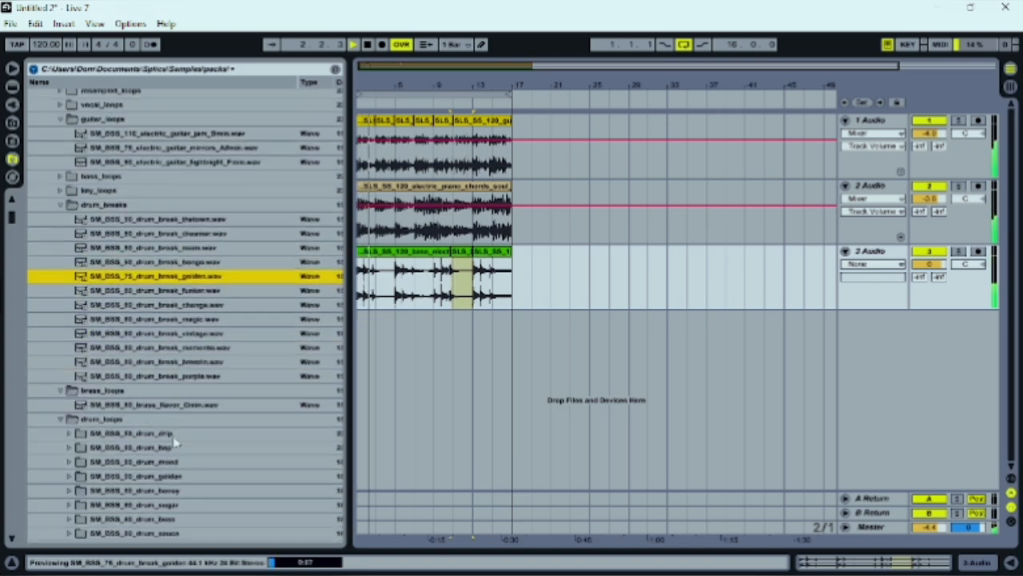
# Step: Find the drum loops in the vintage crates pack and preview OS_VC_70_drum_loop_bags.wav during playback of the arrangement
pyautogui.scroll(-5, 174, 442)
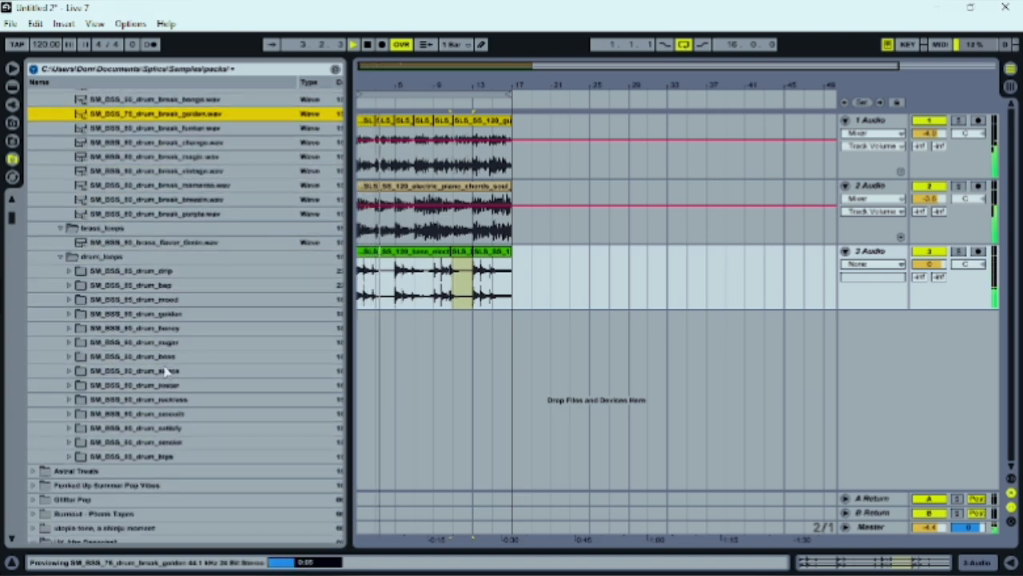
pyautogui.scroll(-7, 166, 370)
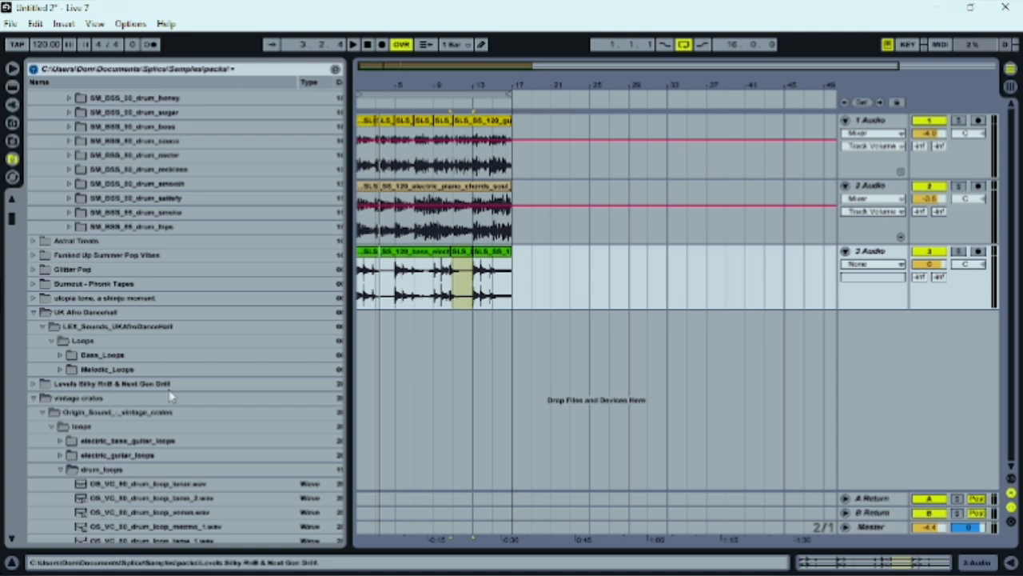
pyautogui.scroll(-4, 170, 395)
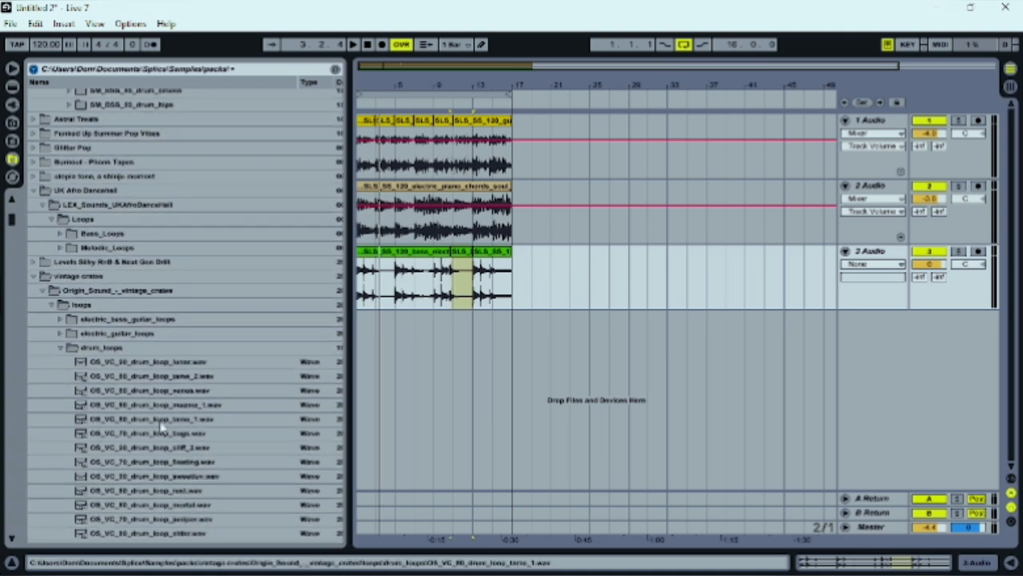
pyautogui.press('space')
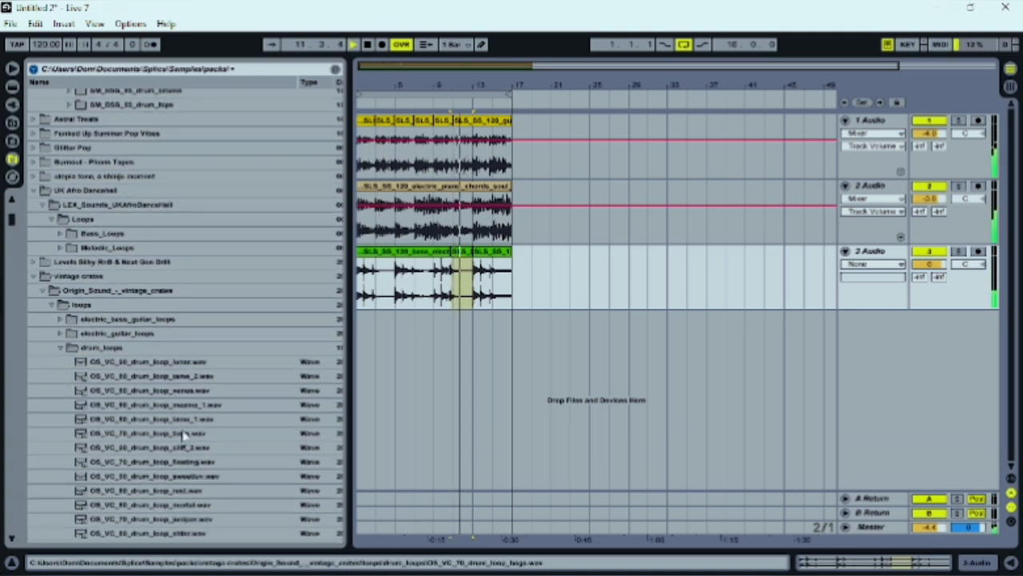
pyautogui.click(184, 434)
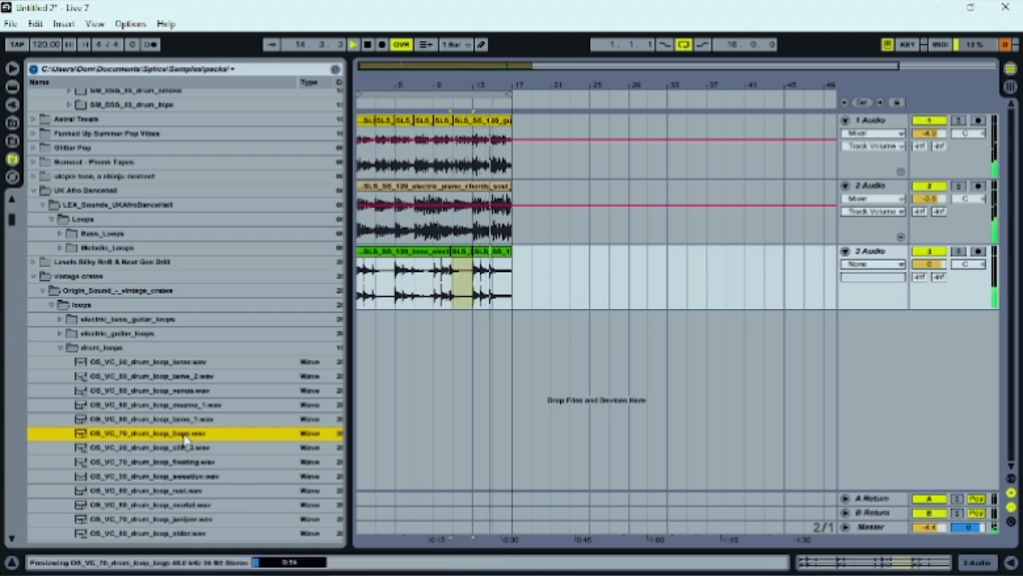
pyautogui.press('space')
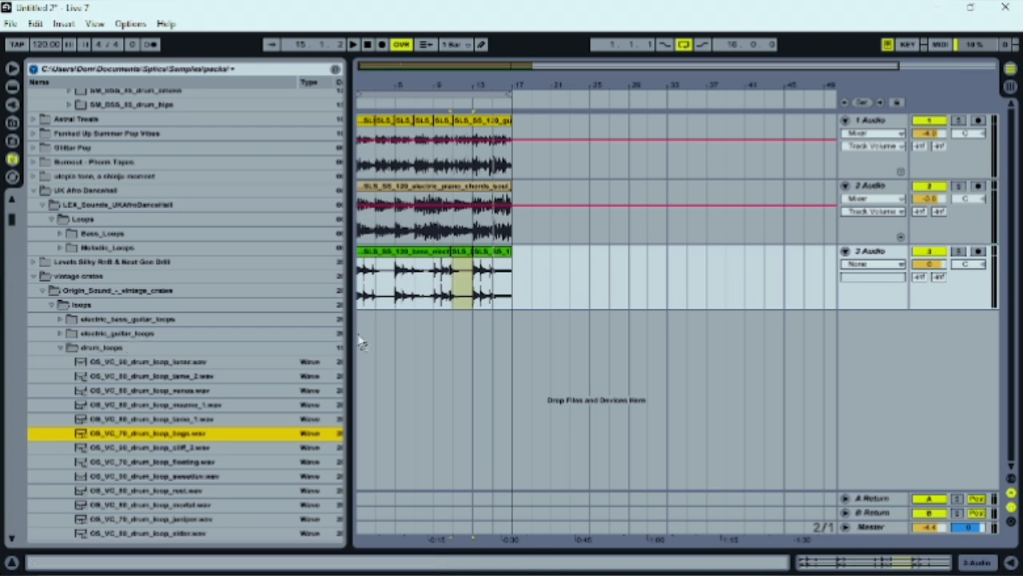
# Step: Place the OS_VC_70_drum_loop_bags sample on a new track at 1.1.1 and extend its clip to bar 17
pyautogui.moveTo(359, 336); pyautogui.dragTo(361, 330)
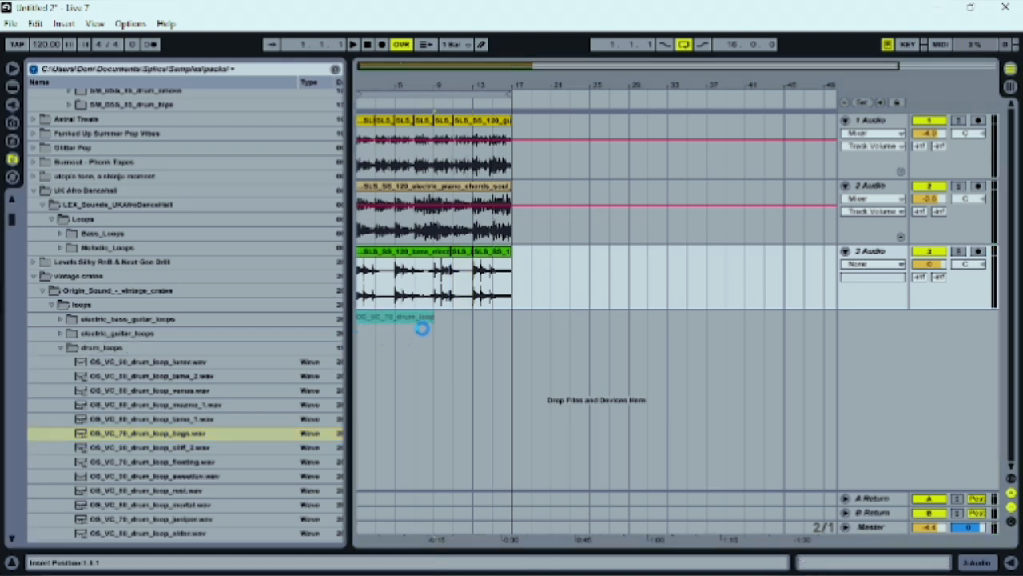
pyautogui.press('space')
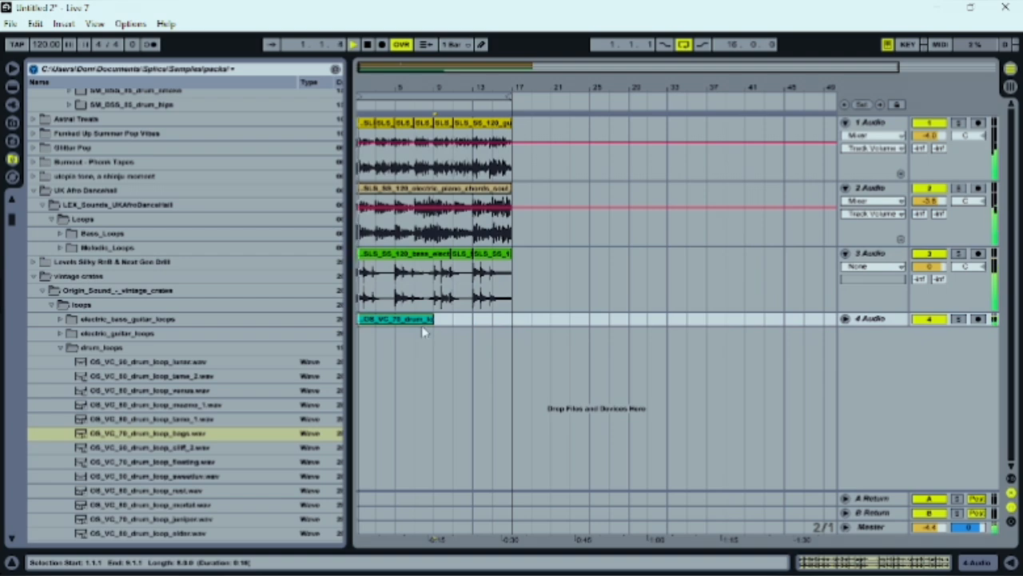
pyautogui.moveTo(433, 319); pyautogui.dragTo(508, 320)
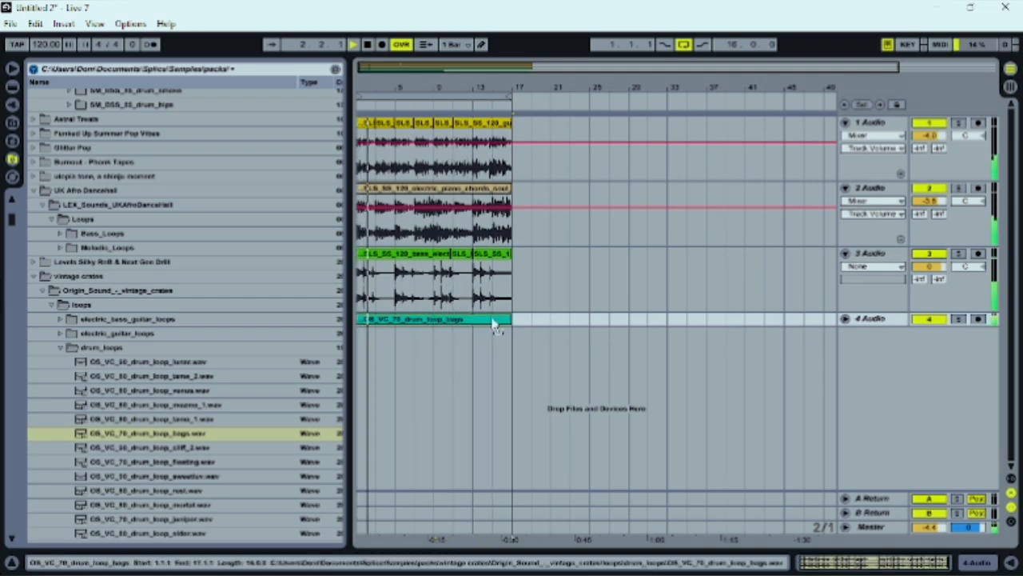
# Step: Set the drum loop clip's warp mode to Complex and its groove to Straight
pyautogui.doubleClick(494, 320)
pyautogui.click(322, 489)
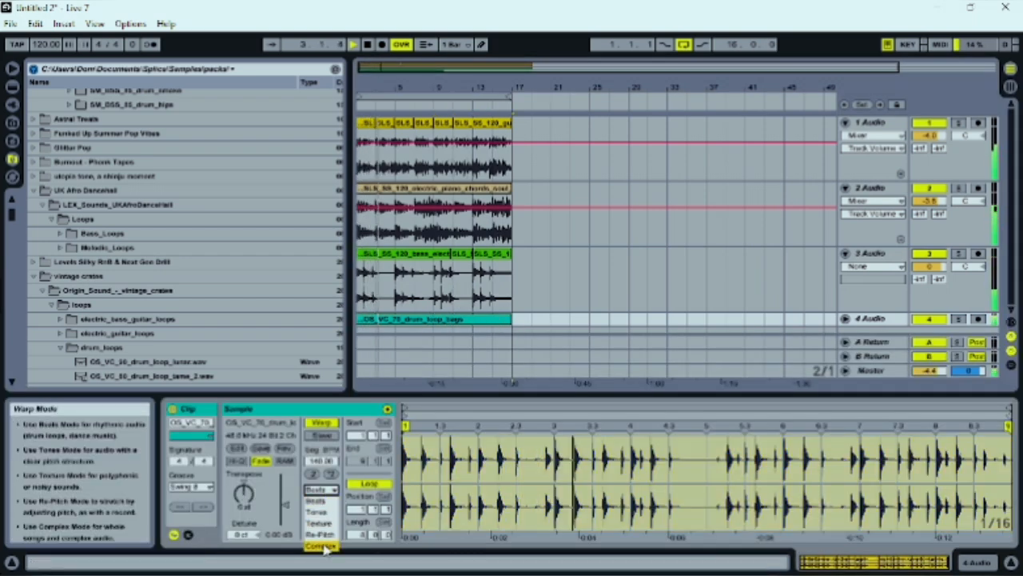
pyautogui.click(322, 546)
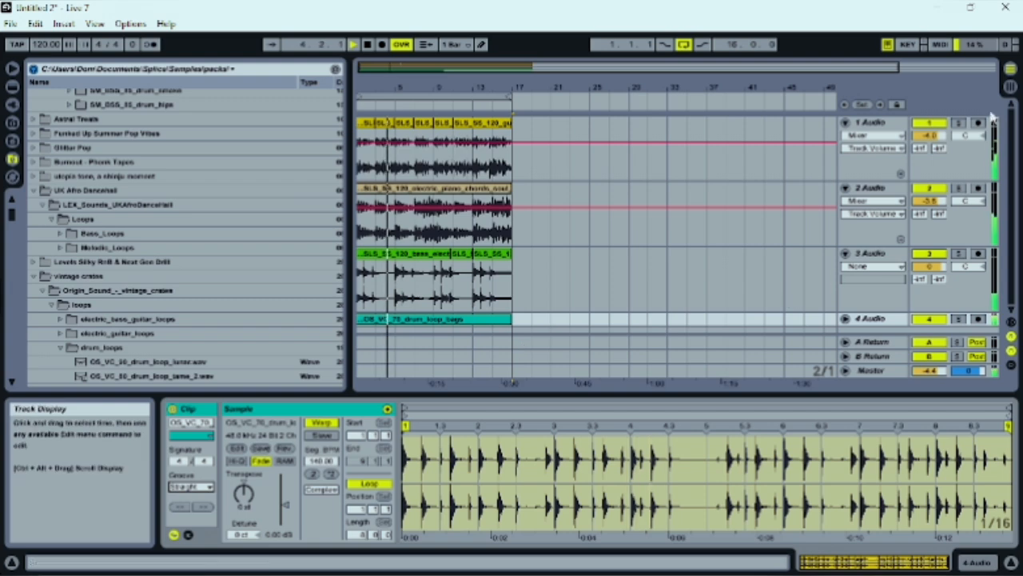
# Step: Lower the drum and bass track volumes, raise the guitar track to -2.3 dB, and return to the arrangement with the clip view hidden
pyautogui.click(1011, 87)
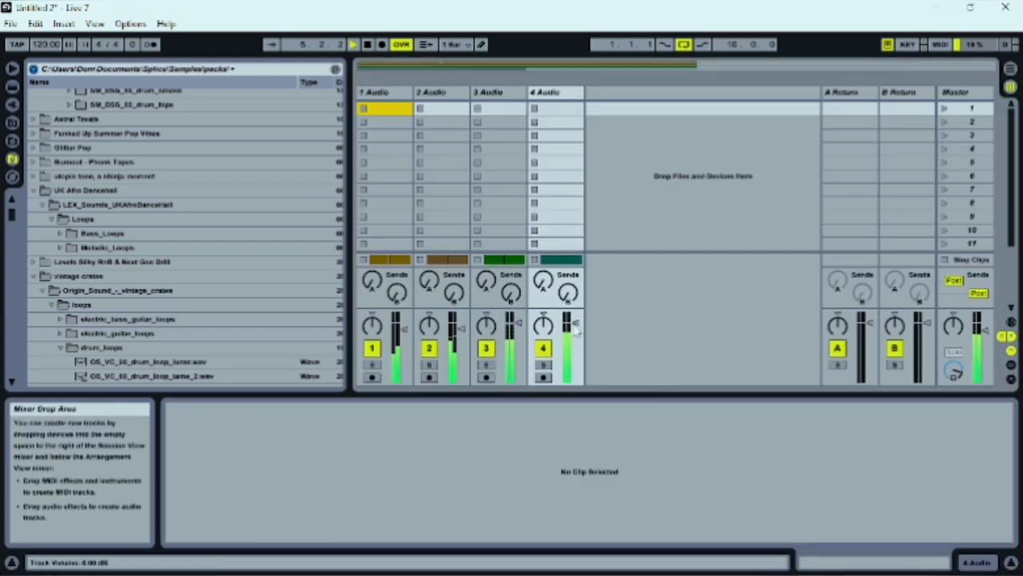
pyautogui.moveTo(575, 324); pyautogui.dragTo(519, 325)
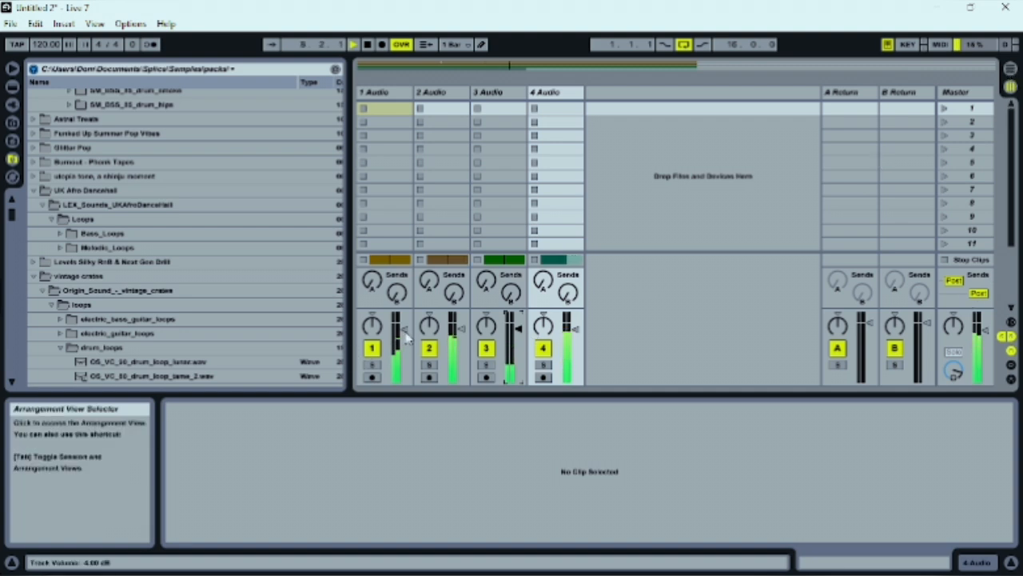
pyautogui.moveTo(406, 339); pyautogui.dragTo(406, 336)
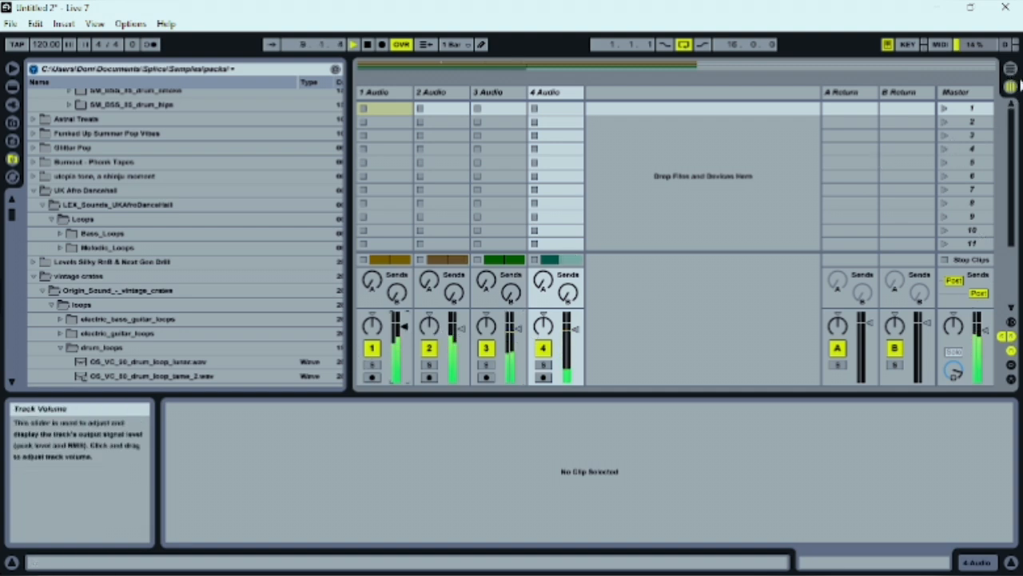
pyautogui.click(1014, 88)
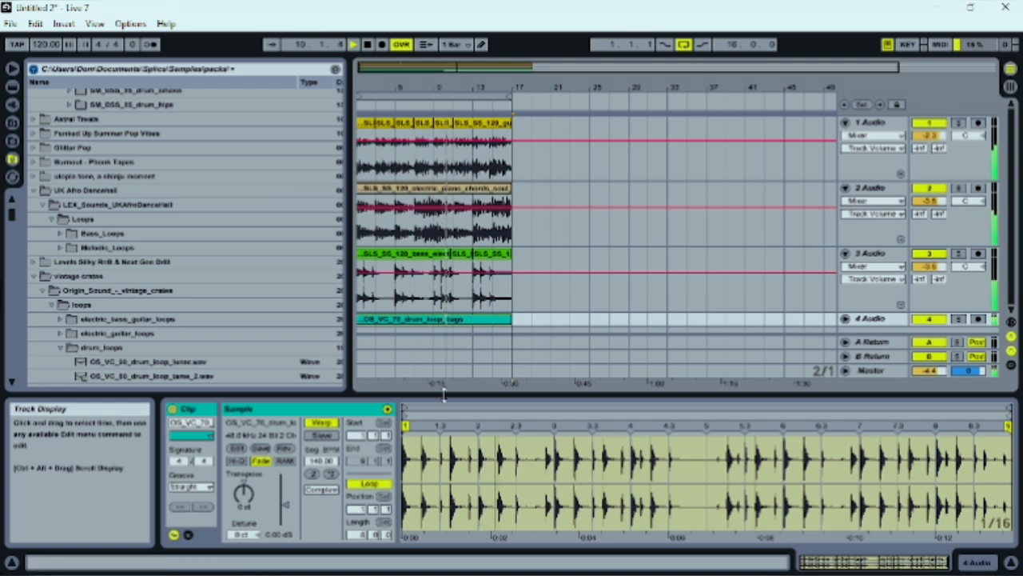
pyautogui.moveTo(443, 391); pyautogui.dragTo(454, 569)
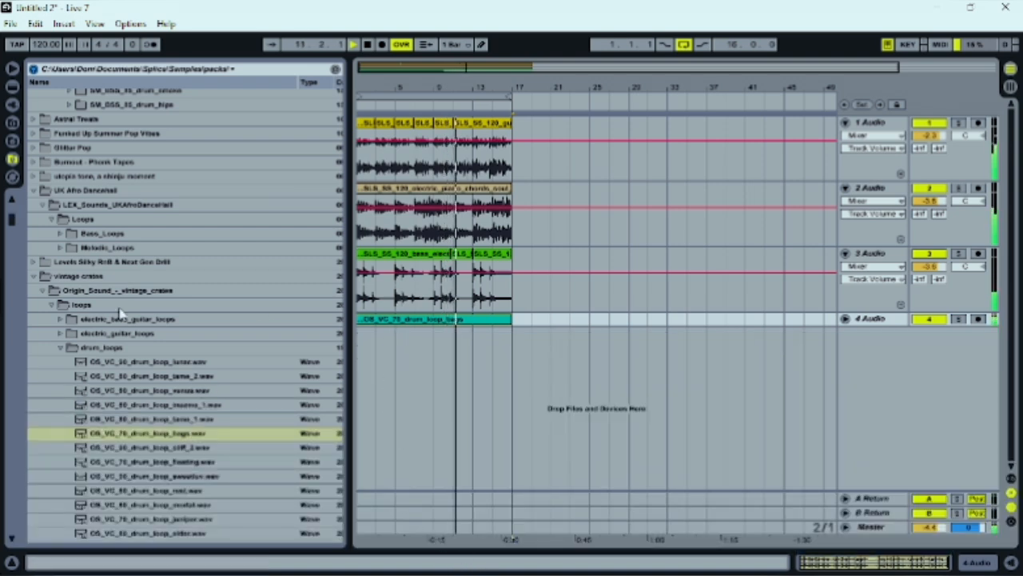
# Step: Set the project tempo to 124 BPM and restart playback
pyautogui.scroll(-5, 120, 310)
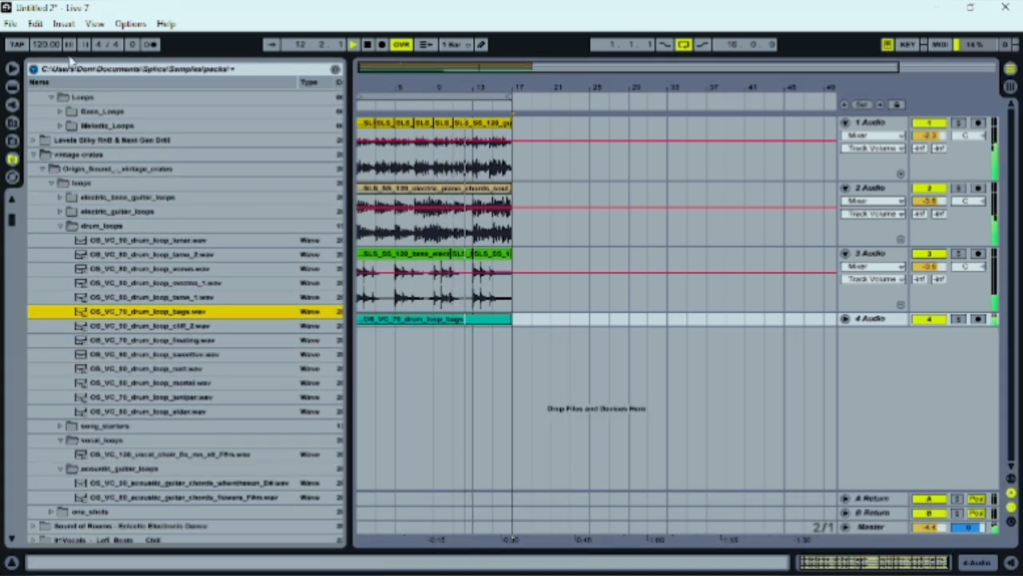
pyautogui.press('space')
pyautogui.moveTo(52, 45); pyautogui.dragTo(52, 42)
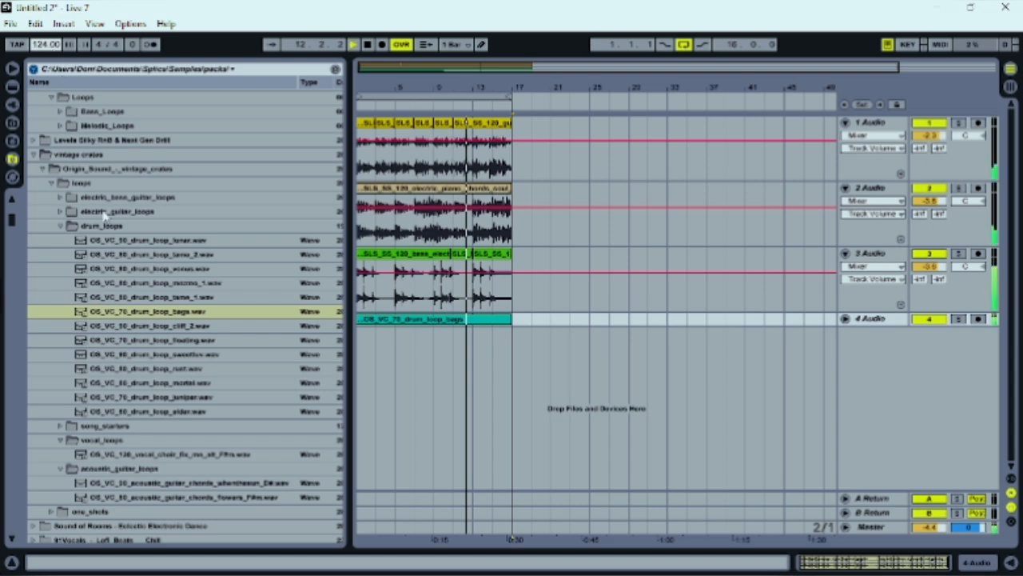
pyautogui.press('space')
# Step: Browse the vintage crates and following packs, previewing the OS_VC_130 vocal choir loop in F#m
pyautogui.scroll(-5, 195, 352)
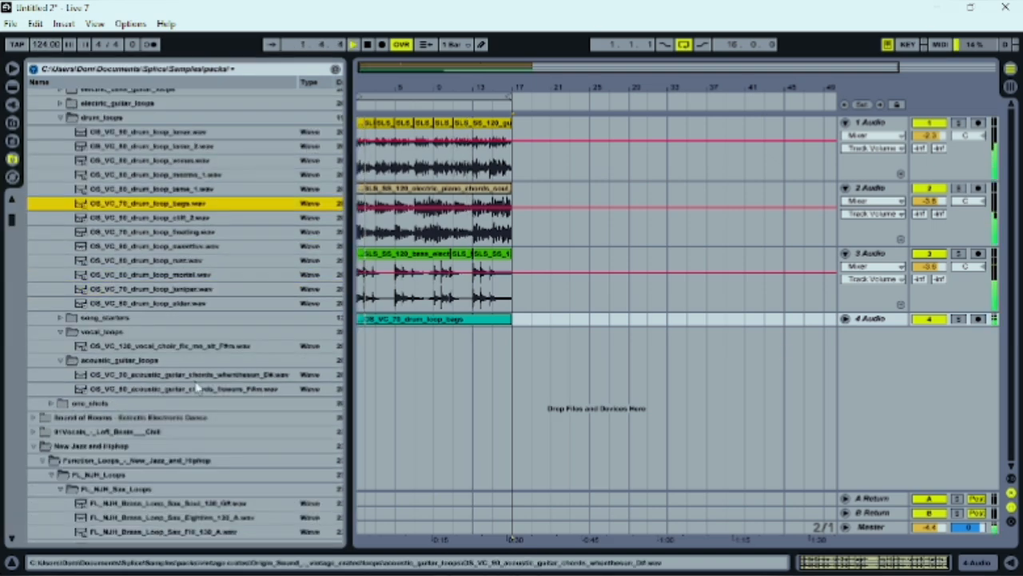
pyautogui.scroll(-2, 197, 386)
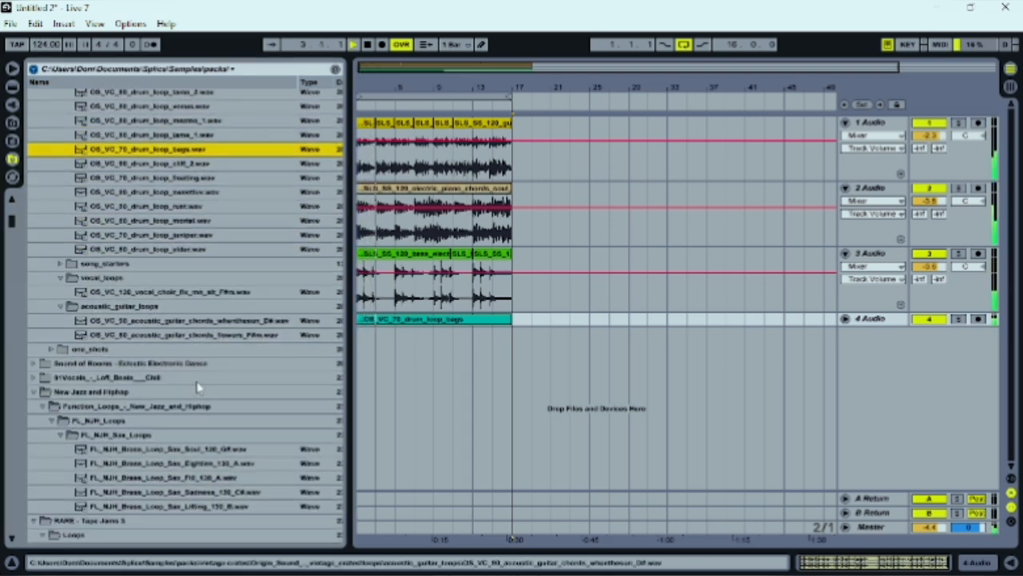
pyautogui.scroll(-2, 198, 386)
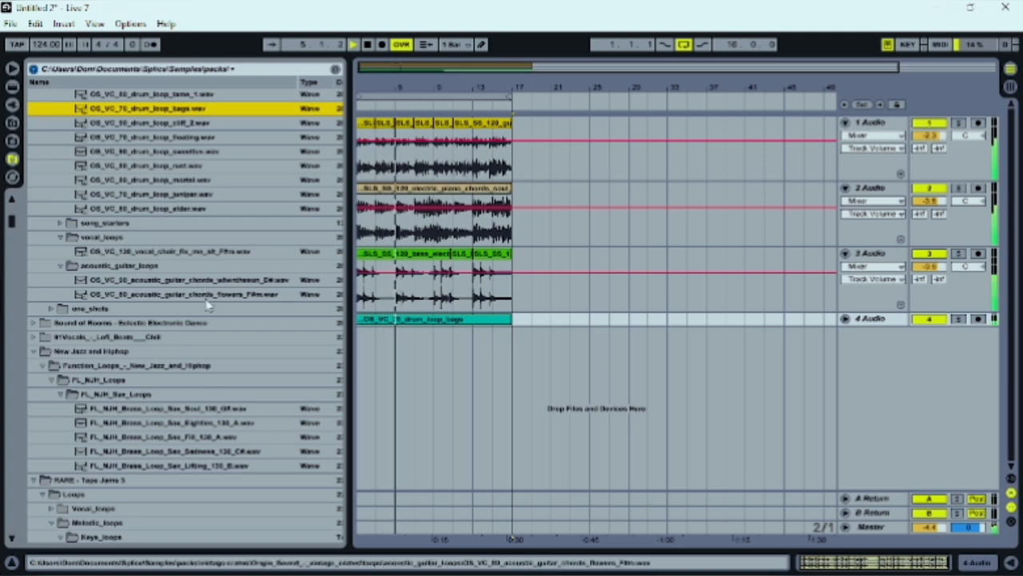
pyautogui.click(205, 255)
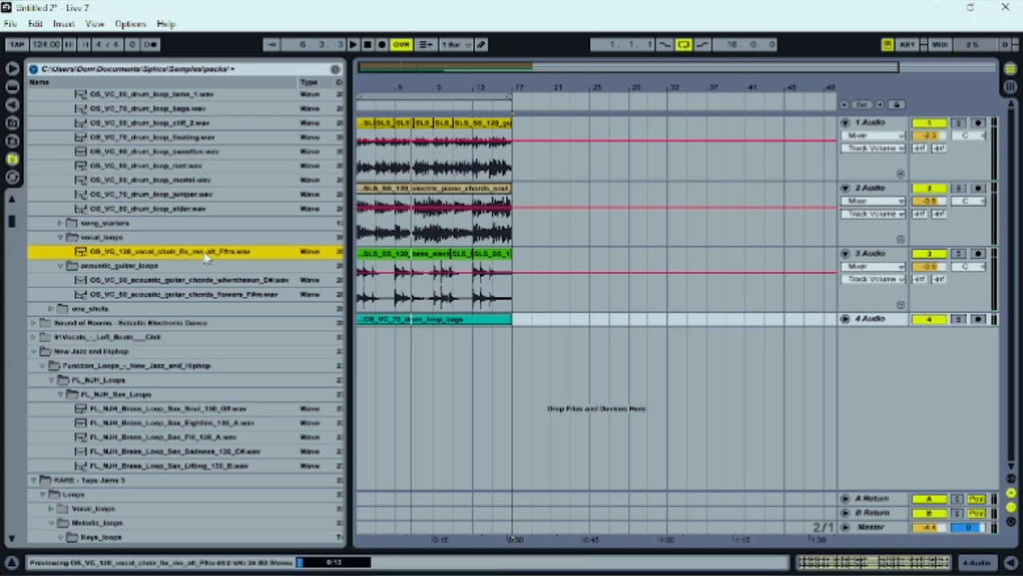
pyautogui.scroll(-6, 205, 254)
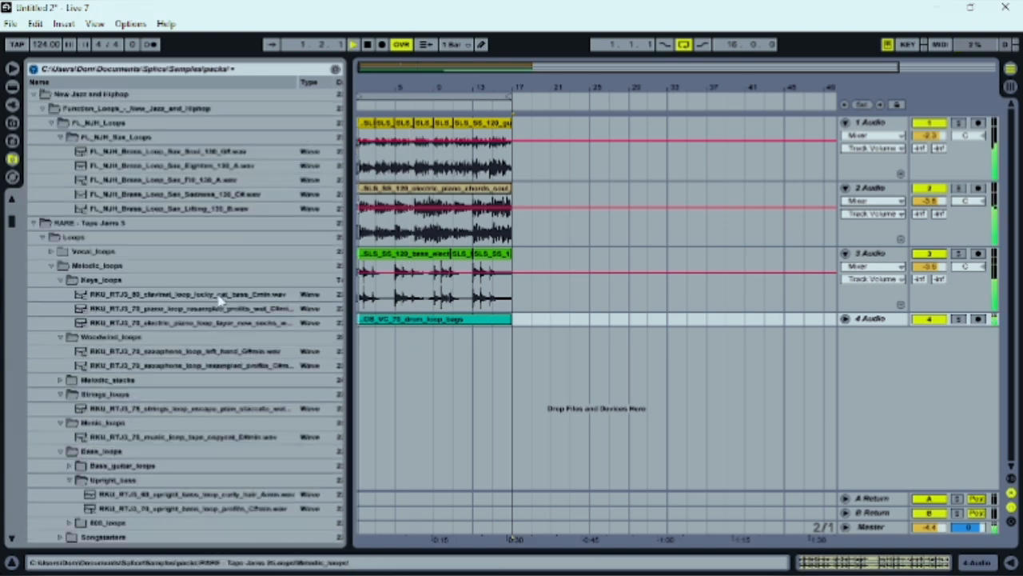
pyautogui.scroll(3, 219, 298)
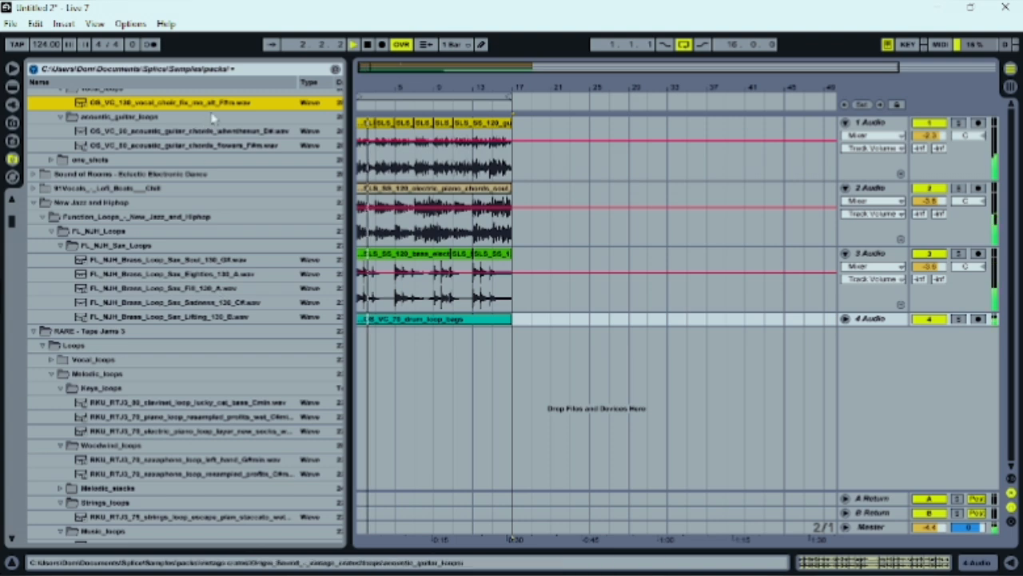
# Step: Add the vocal choir loop on a new track at bar 1, transposed 1 semitone with Complex warp mode and Straight groove
pyautogui.moveTo(213, 103); pyautogui.dragTo(360, 334)
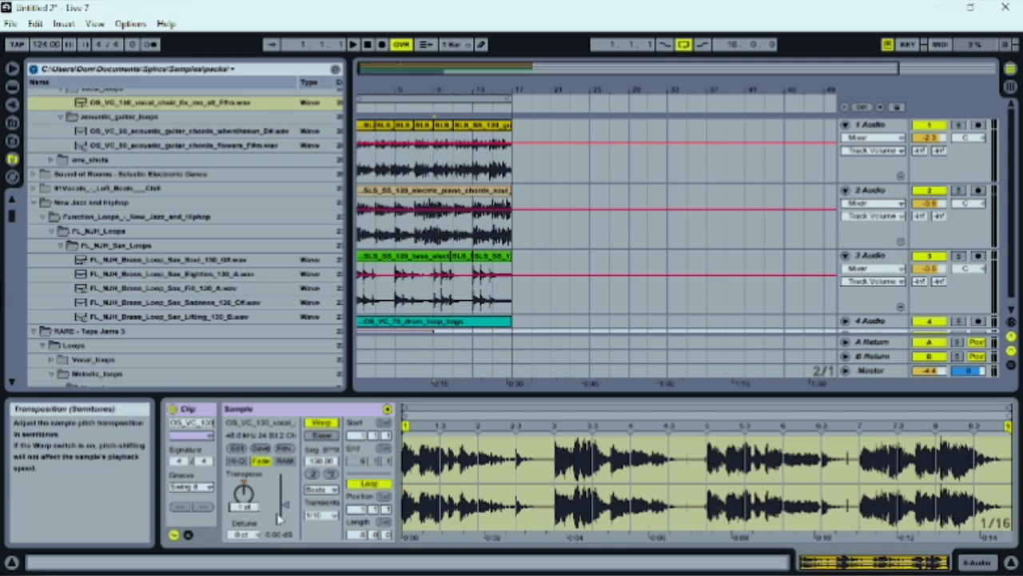
pyautogui.click(321, 489)
pyautogui.click(333, 548)
pyautogui.press('space')
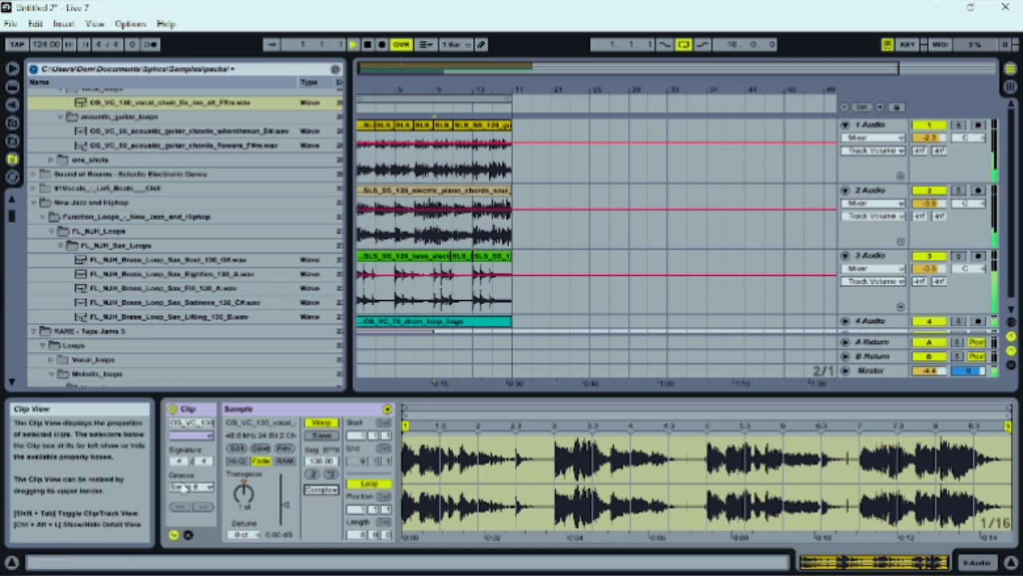
pyautogui.click(191, 487)
pyautogui.click(188, 497)
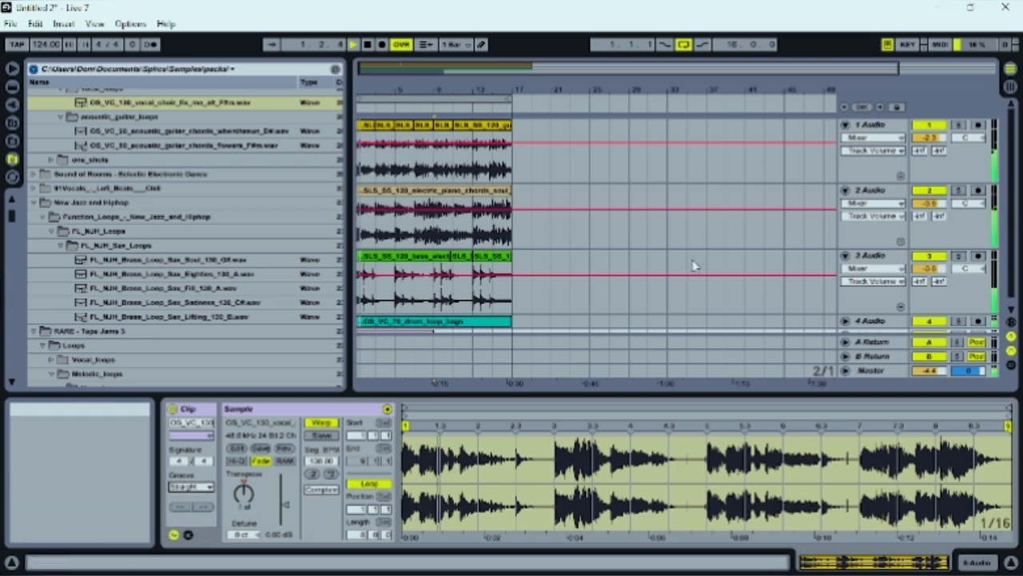
# Step: Lower the vocal choir track's volume in the mixer
pyautogui.click(1010, 69)
pyautogui.moveTo(631, 334); pyautogui.dragTo(633, 339)
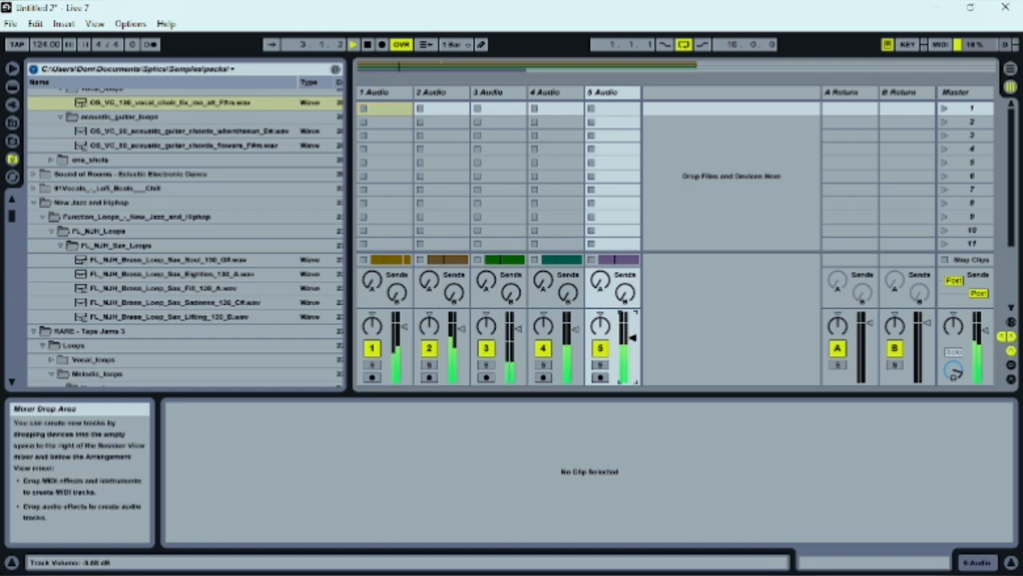
# Step: Look through the RARE Tape Jams 3 melodic loops, widen the file browser to show full names, and return to the arrangement
pyautogui.scroll(-6, 156, 312)
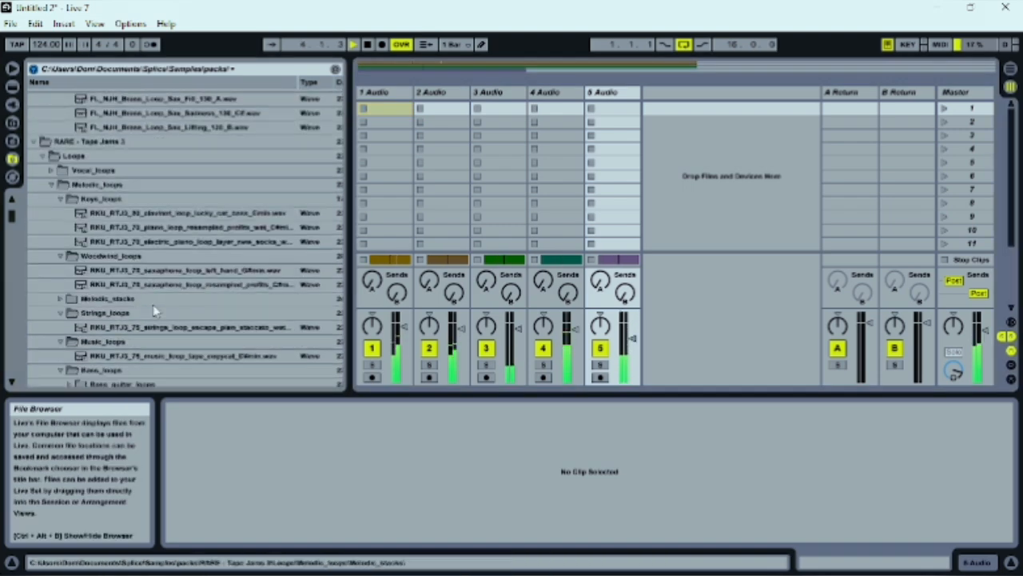
pyautogui.scroll(-1, 156, 312)
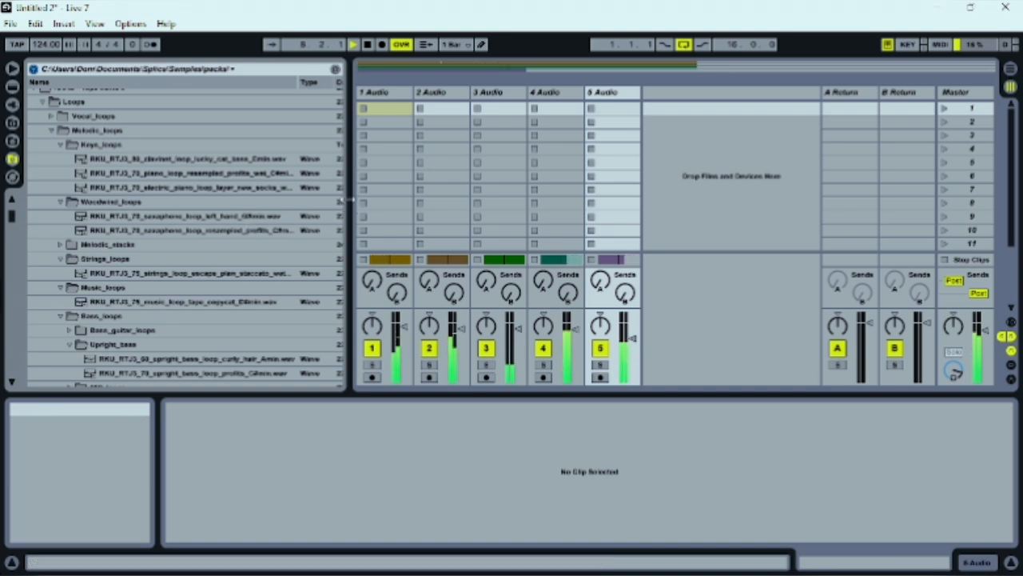
pyautogui.moveTo(359, 202); pyautogui.dragTo(445, 201)
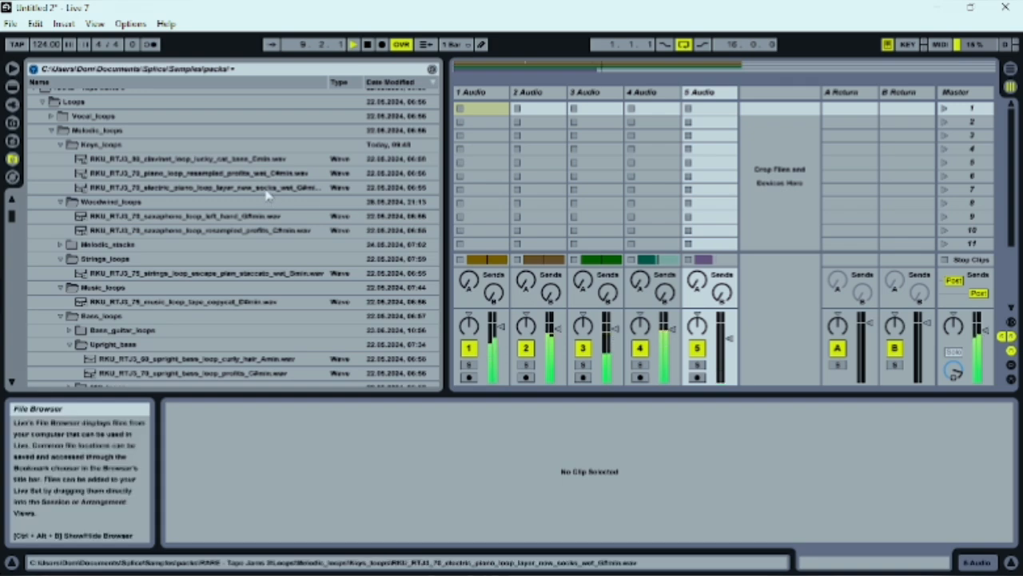
pyautogui.click(1011, 70)
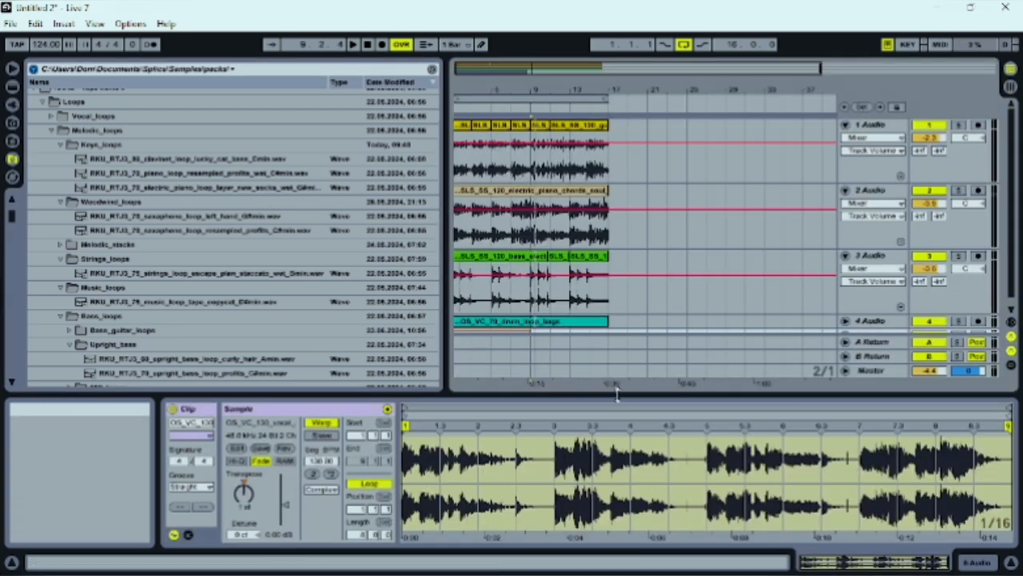
# Step: Preview the RKU_RTJ3_70 electric piano loop and place it on a new track at bar 17
pyautogui.moveTo(618, 393); pyautogui.dragTo(643, 573)
pyautogui.click(285, 188)
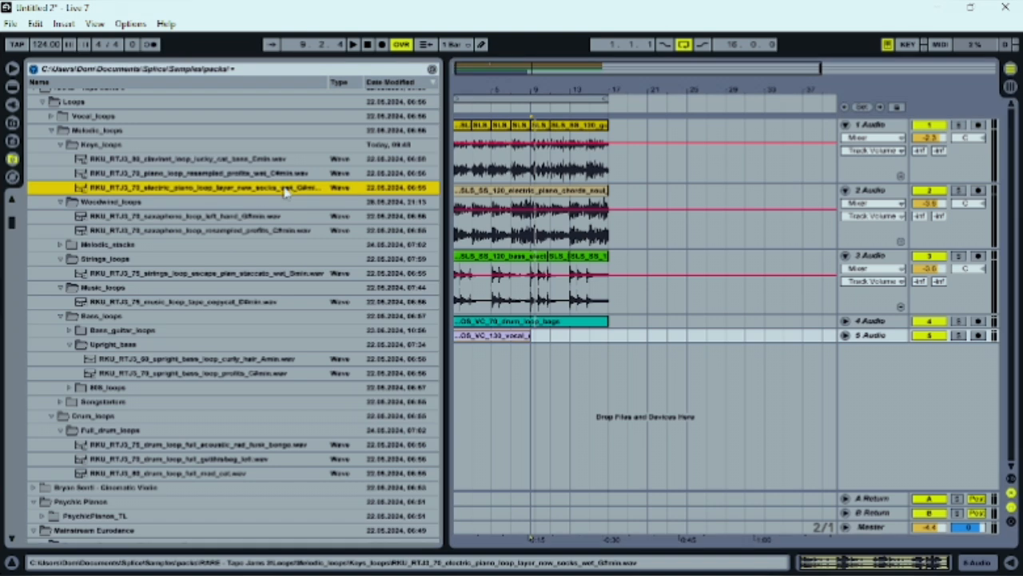
pyautogui.click(285, 189)
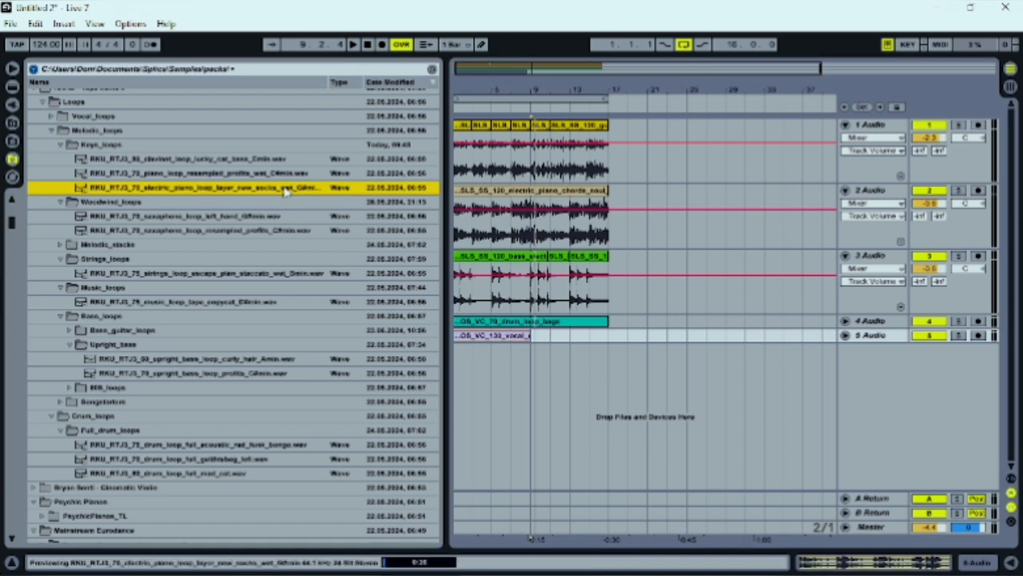
pyautogui.press('space')
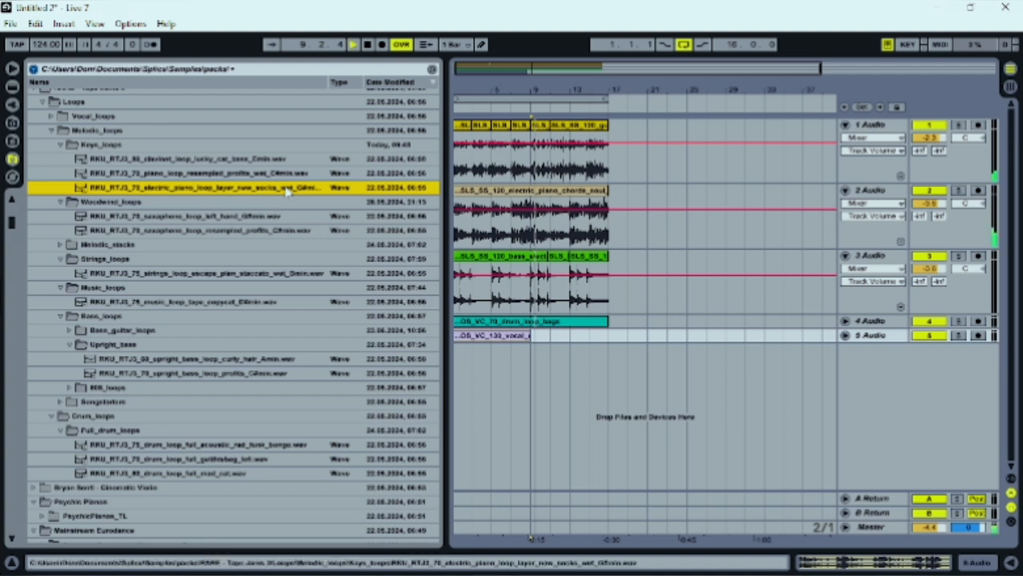
pyautogui.moveTo(285, 189); pyautogui.dragTo(611, 360)
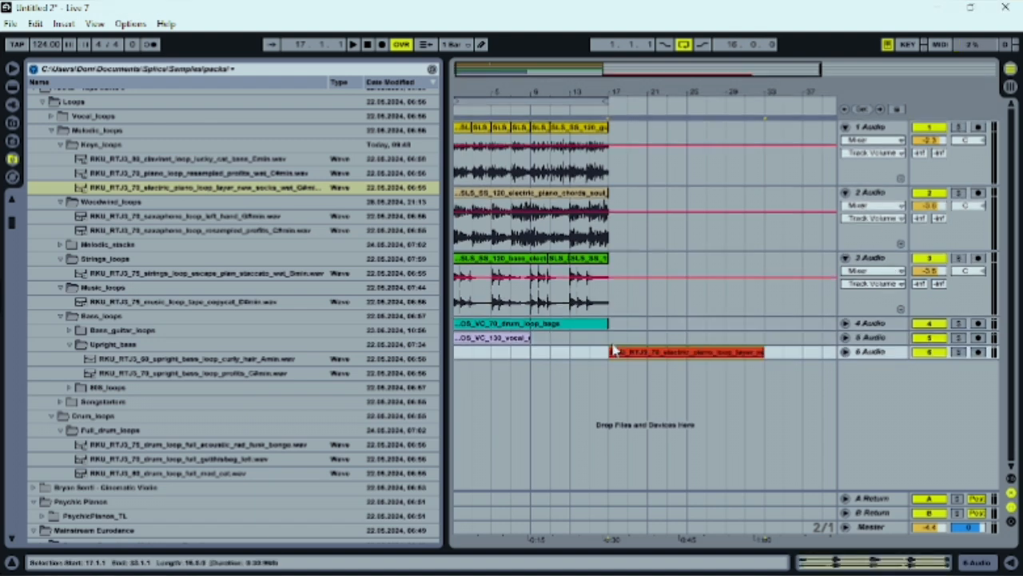
# Step: Duplicate the 16-bar guitar and bass sections from bar 17 and extend the drum loop clip to bar 33
pyautogui.click(610, 181)
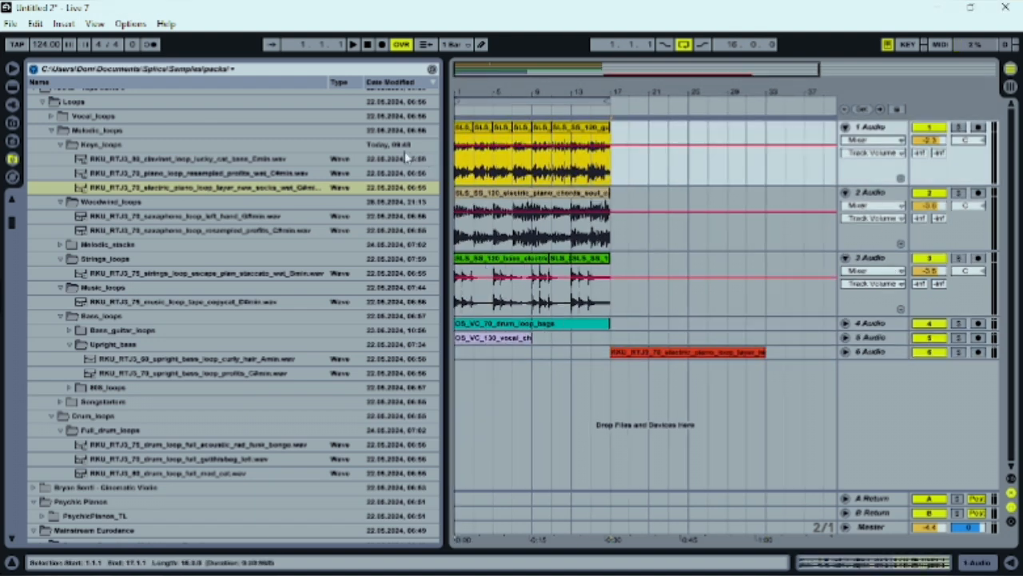
pyautogui.hotkey('ctrl', 'd')
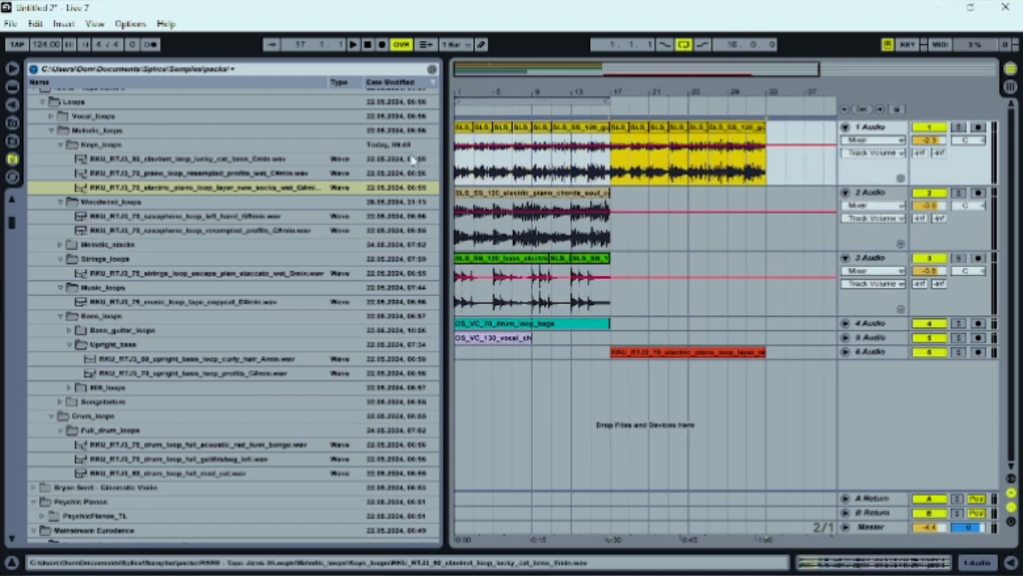
pyautogui.click(609, 304)
pyautogui.hotkey('ctrl', 'd')
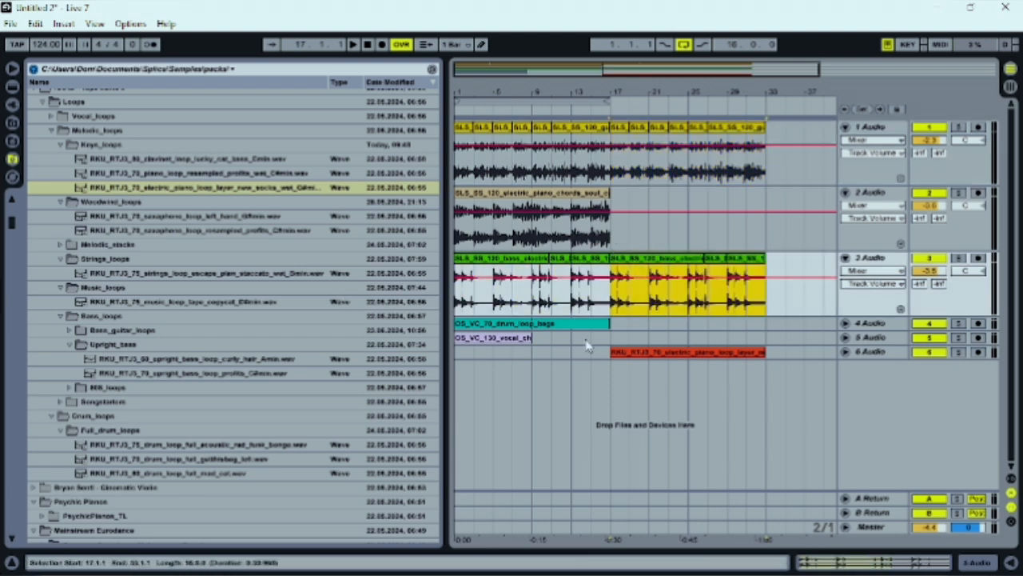
pyautogui.moveTo(753, 312); pyautogui.dragTo(766, 316)
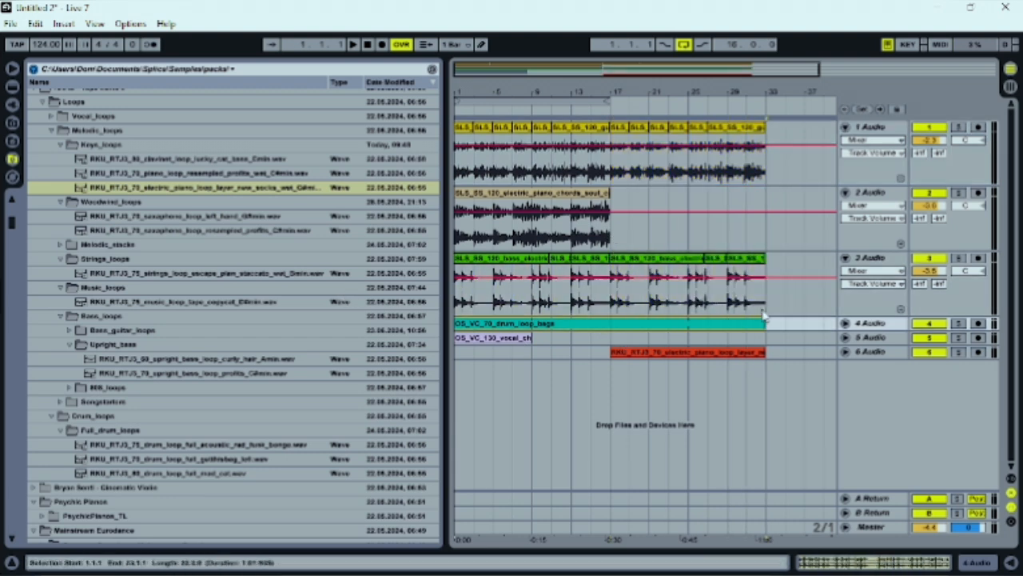
# Step: Extend the arrangement loop to 32 bars and move the vocal choir clip to start at bar 9 during playback
pyautogui.moveTo(606, 99); pyautogui.dragTo(764, 97)
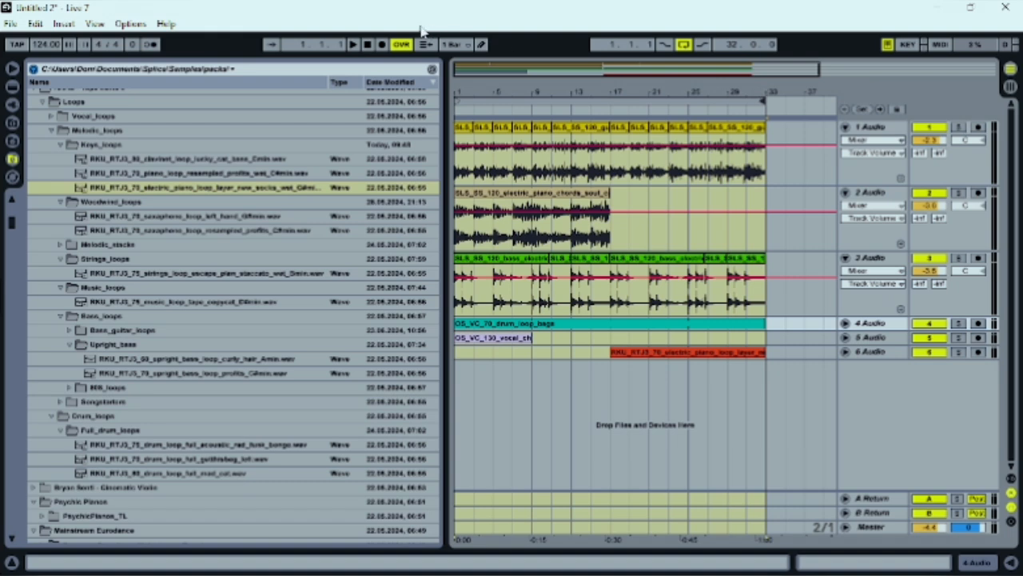
pyautogui.click(368, 46)
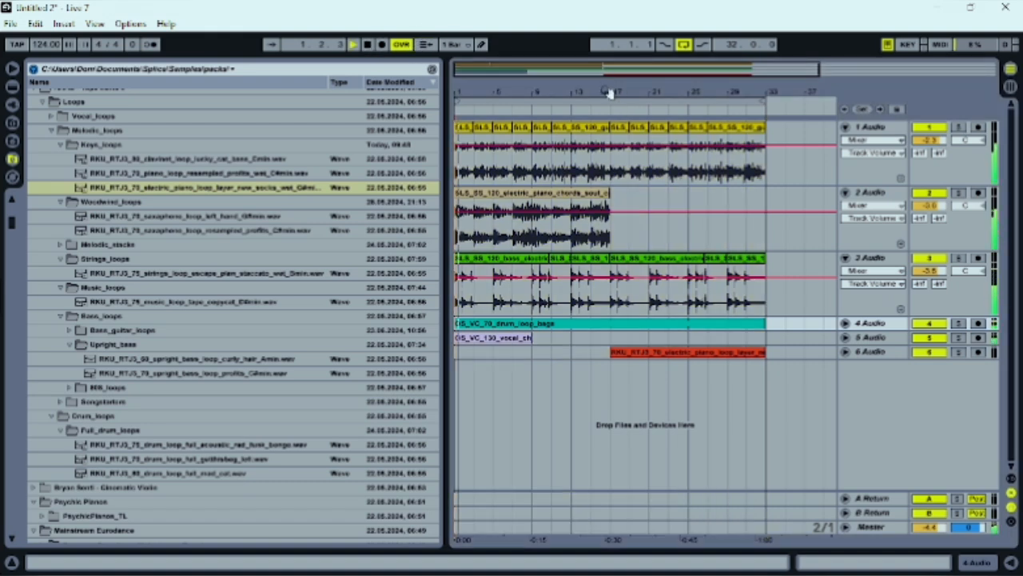
pyautogui.moveTo(514, 338); pyautogui.dragTo(591, 338)
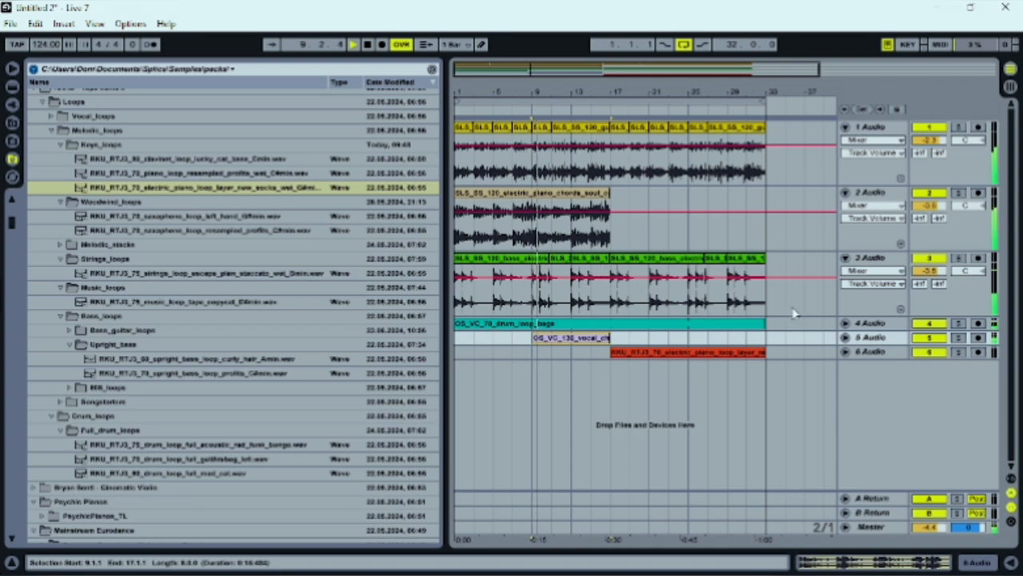
# Step: Unfold the drum track and delete the drum audio from 16.3.2 to 17.1.1 to make a break before bar 17
pyautogui.click(845, 323)
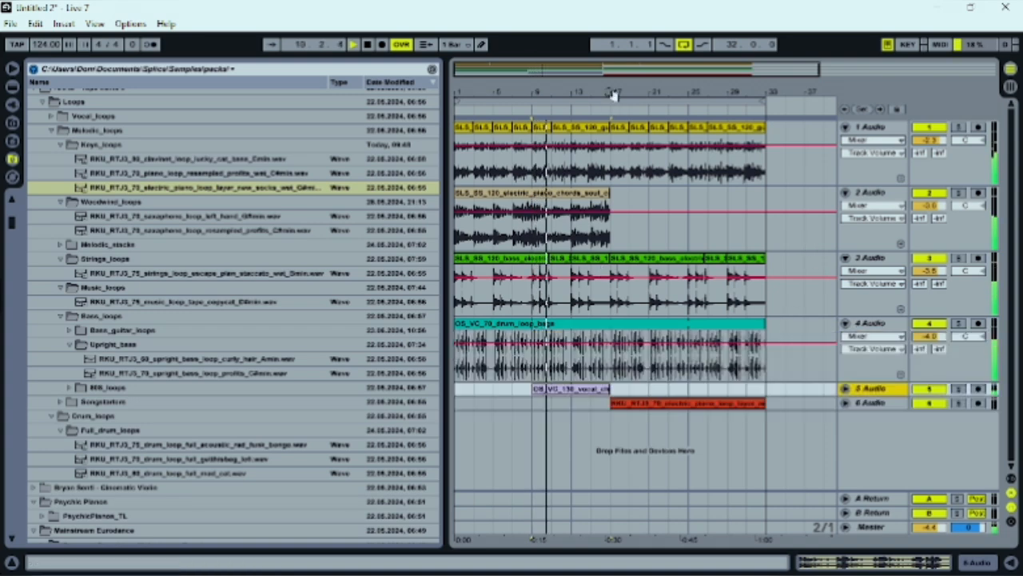
pyautogui.moveTo(612, 95); pyautogui.dragTo(608, 314)
pyautogui.moveTo(529, 361); pyautogui.dragTo(643, 354)
pyautogui.press('Delete')
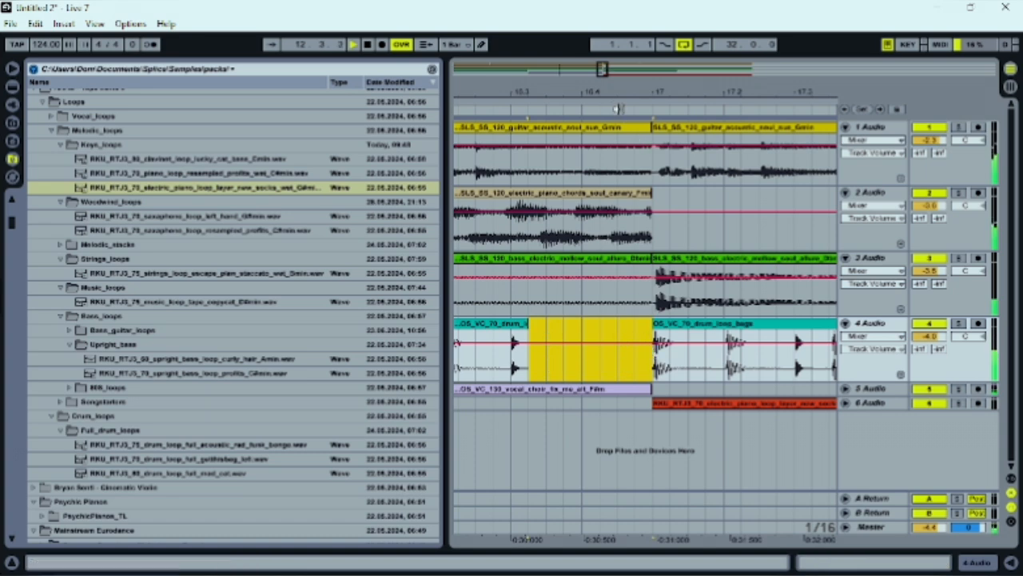
# Step: Set the bar 17 electric piano clip to Complex warp mode and transpose it by -1 semitone
pyautogui.moveTo(617, 94); pyautogui.dragTo(501, 9)
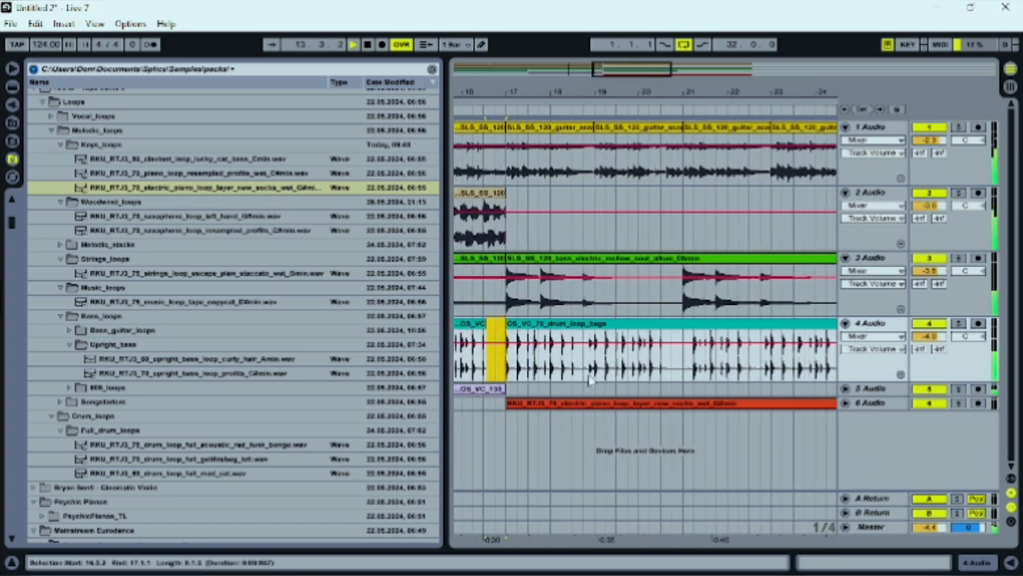
pyautogui.doubleClick(599, 405)
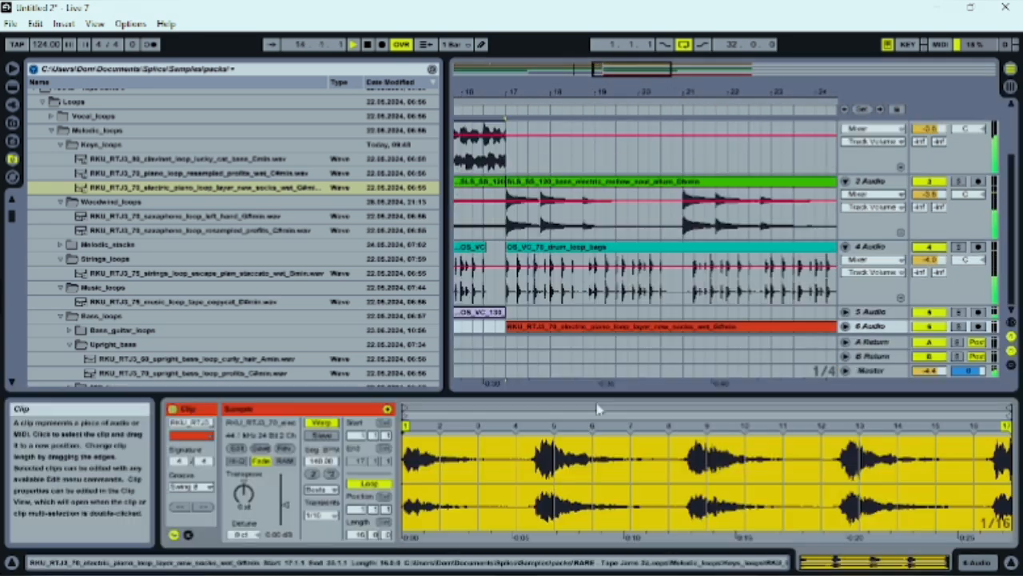
pyautogui.click(320, 490)
pyautogui.click(320, 536)
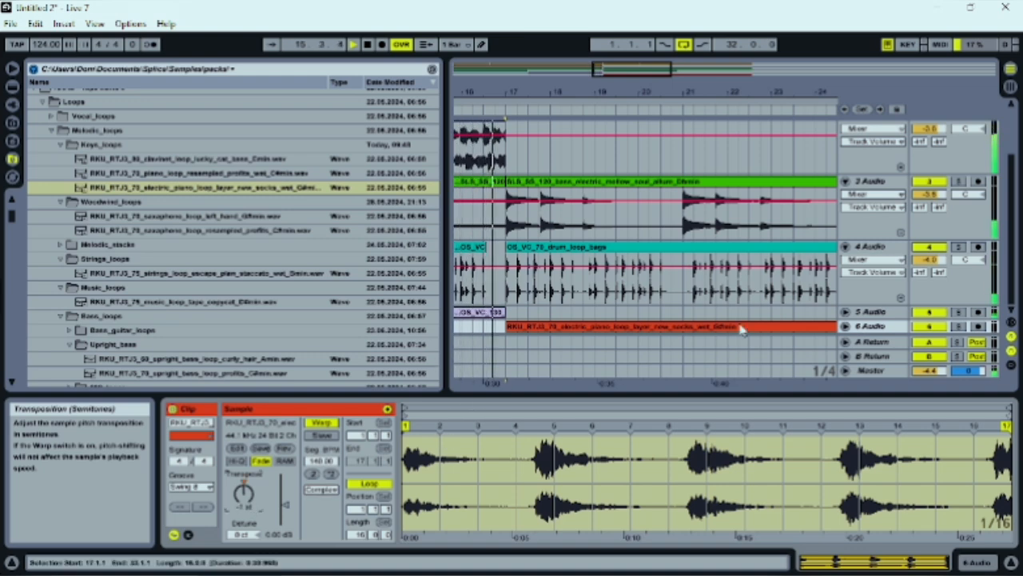
# Step: Slightly lower the volume of track 6 in the mixer and return to the arrangement
pyautogui.press('Tab')
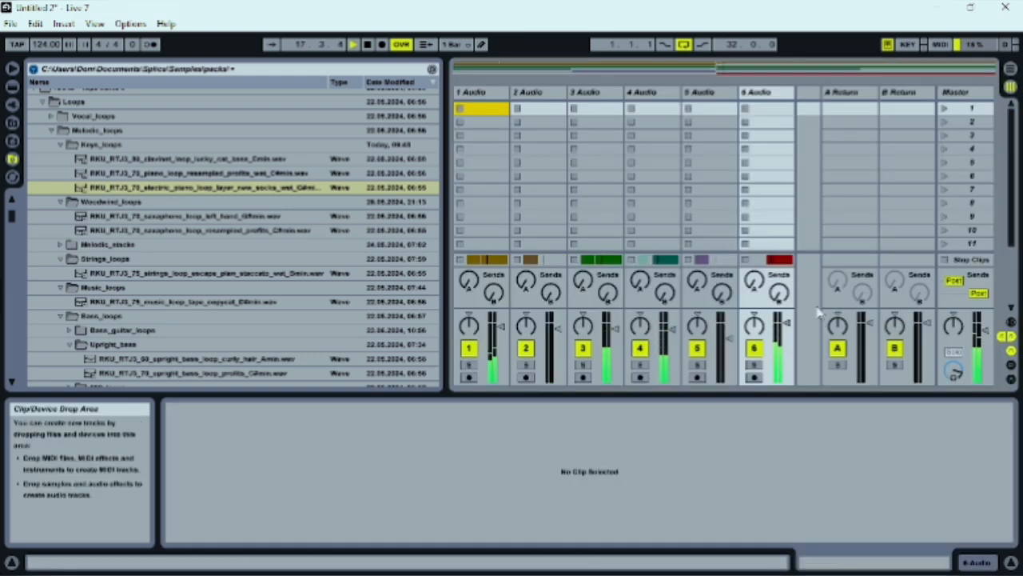
pyautogui.click(753, 365)
pyautogui.click(755, 366)
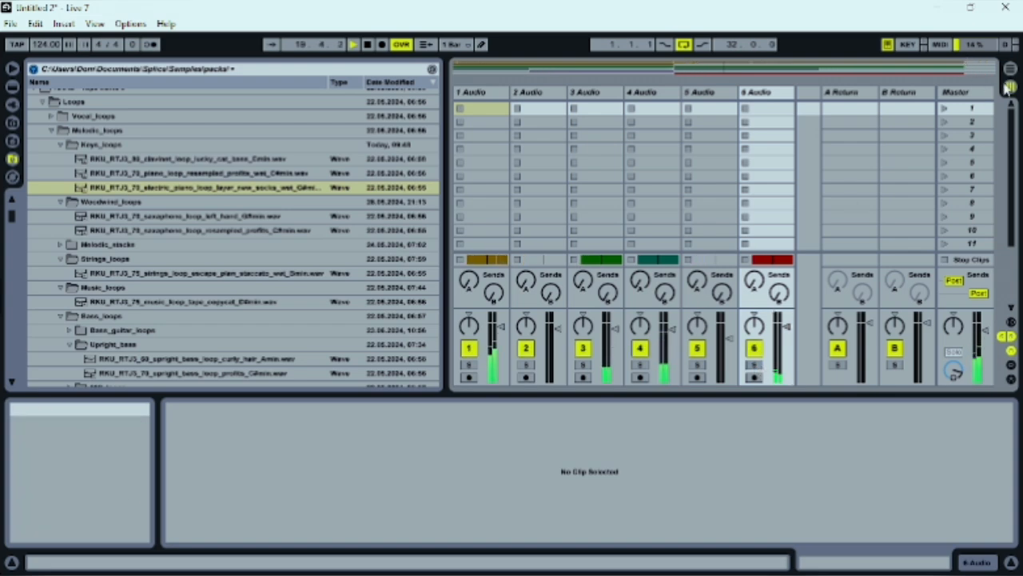
pyautogui.click(1011, 72)
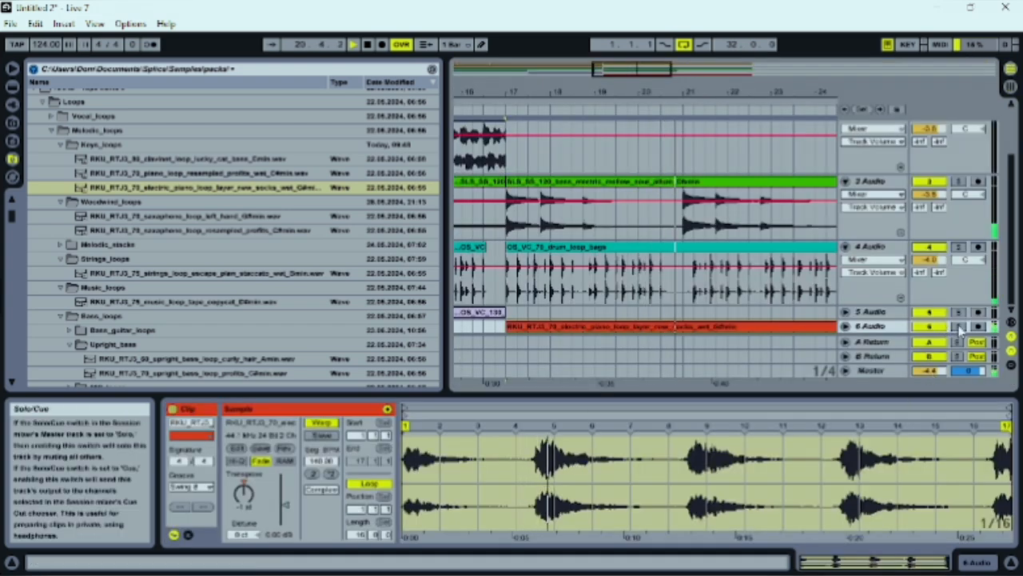
# Step: Browse to the Dub Reggae pack's key loops and preview the red, green and chichi acoustic piano loops
pyautogui.moveTo(568, 91)
pyautogui.mouseDown()
pyautogui.moveTo(569, 80)
pyautogui.moveTo(570, 93)
pyautogui.mouseUp()
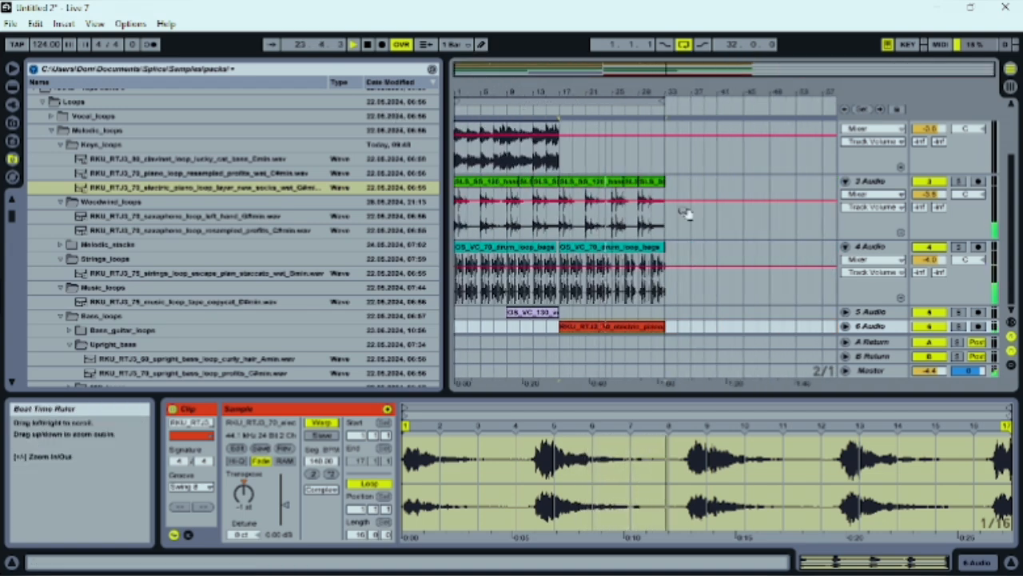
pyautogui.moveTo(640, 394); pyautogui.dragTo(641, 568)
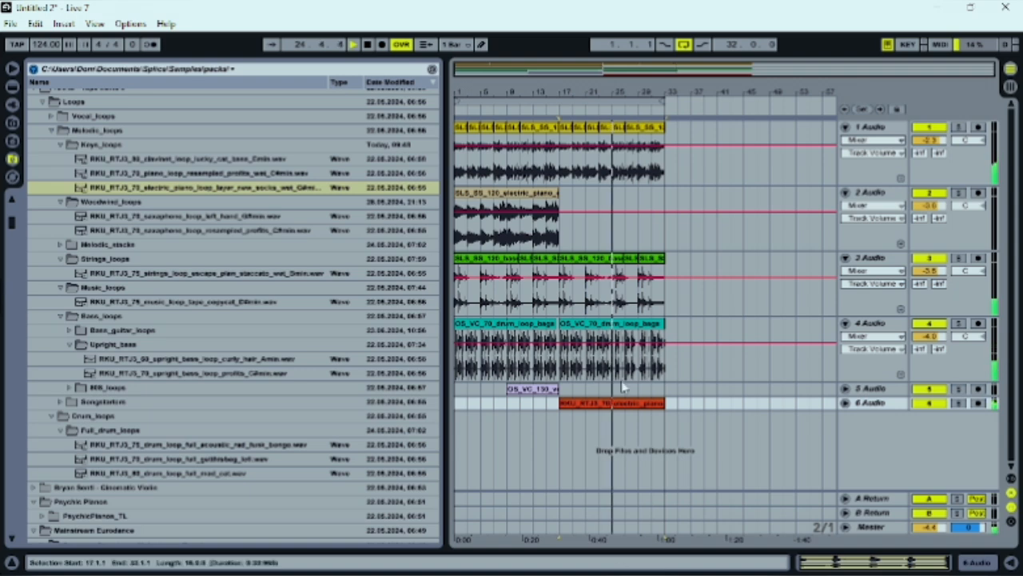
pyautogui.scroll(-3, 302, 412)
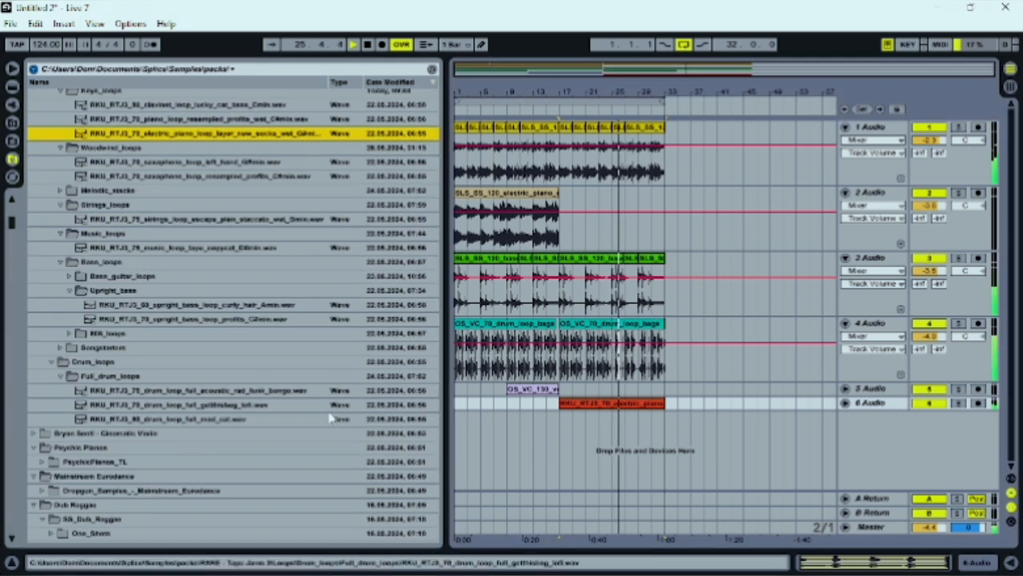
pyautogui.scroll(-3, 231, 412)
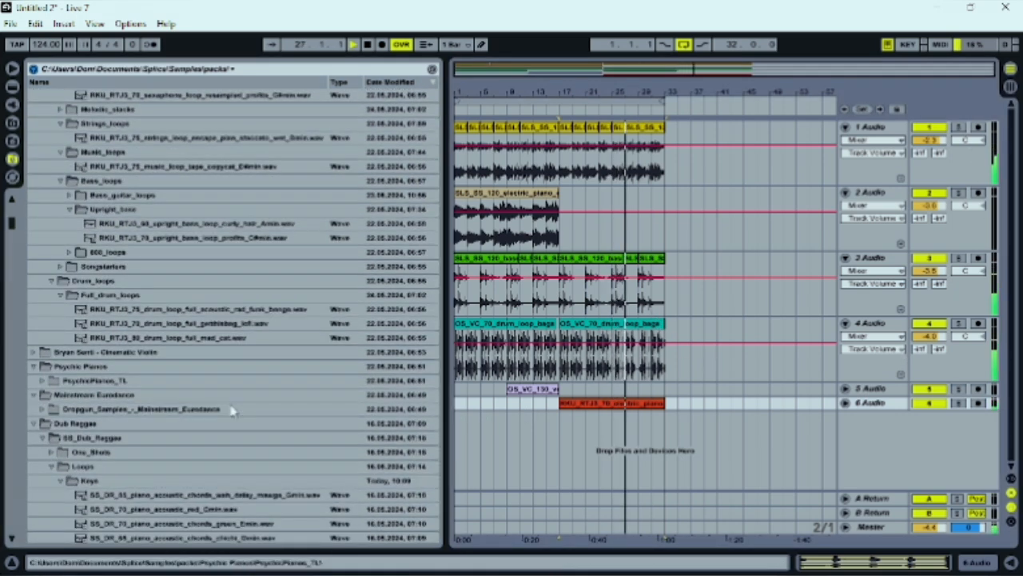
pyautogui.scroll(-2, 232, 412)
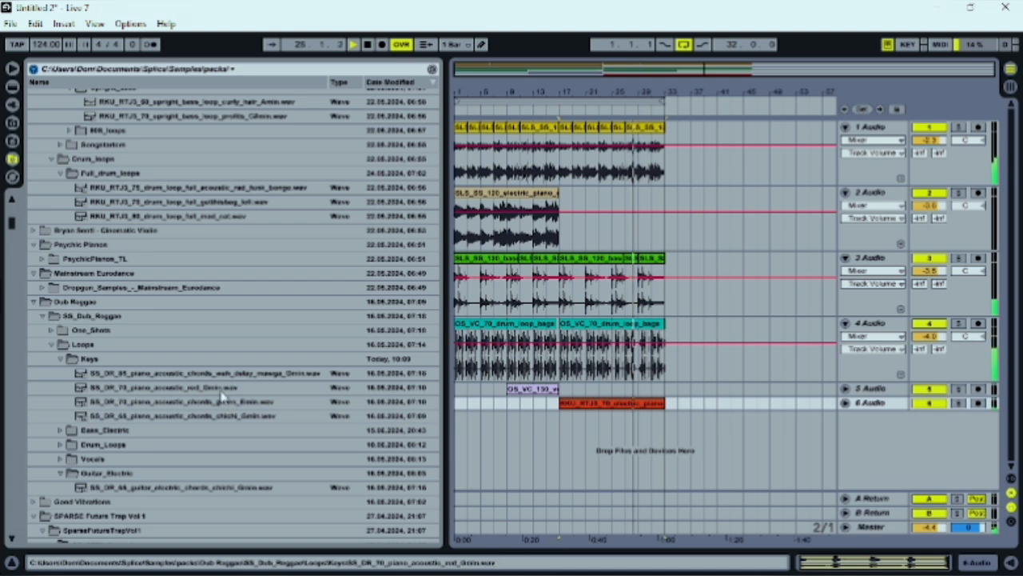
pyautogui.click(222, 388)
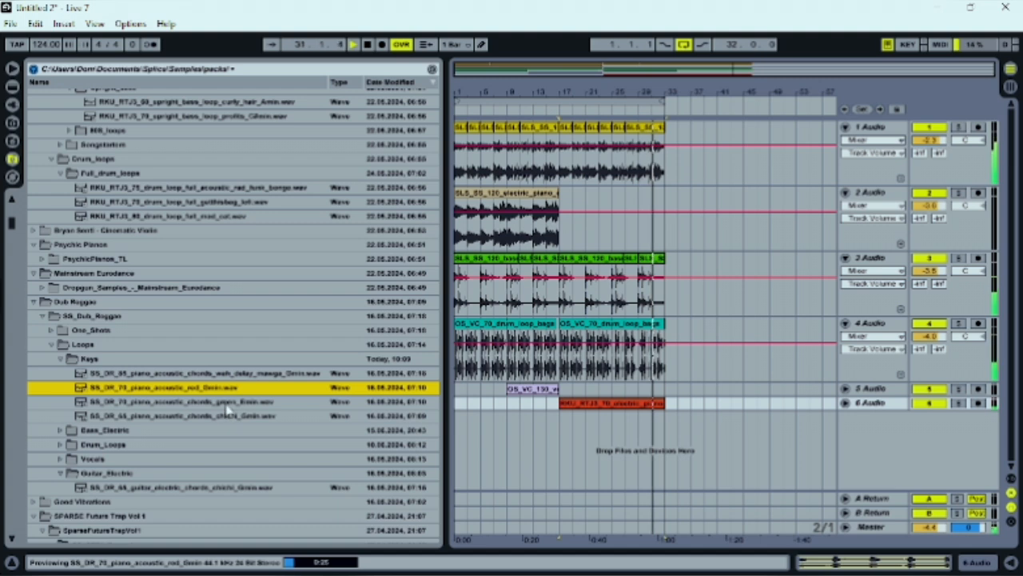
pyautogui.click(227, 404)
pyautogui.press('space')
pyautogui.click(227, 406)
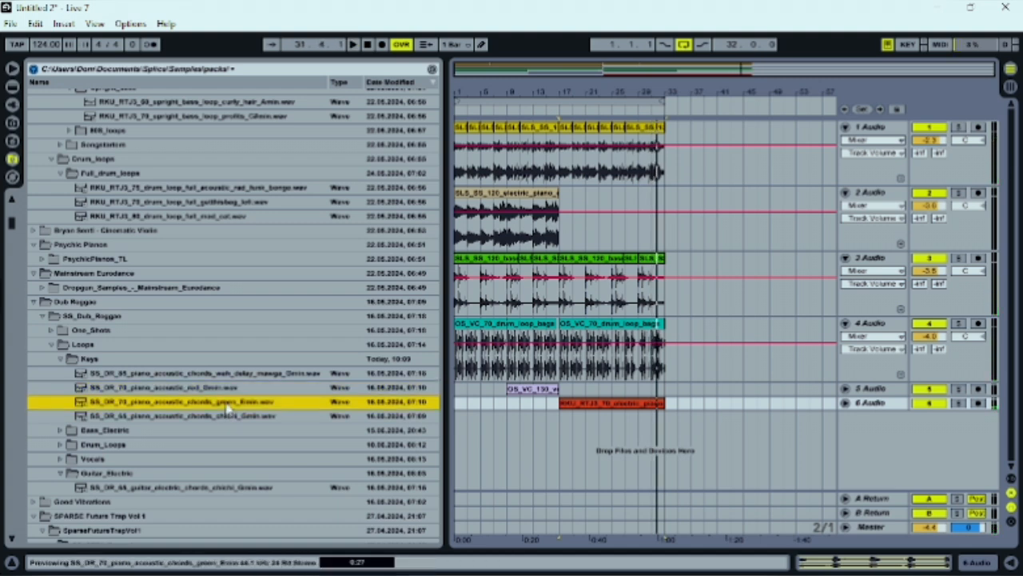
pyautogui.click(229, 416)
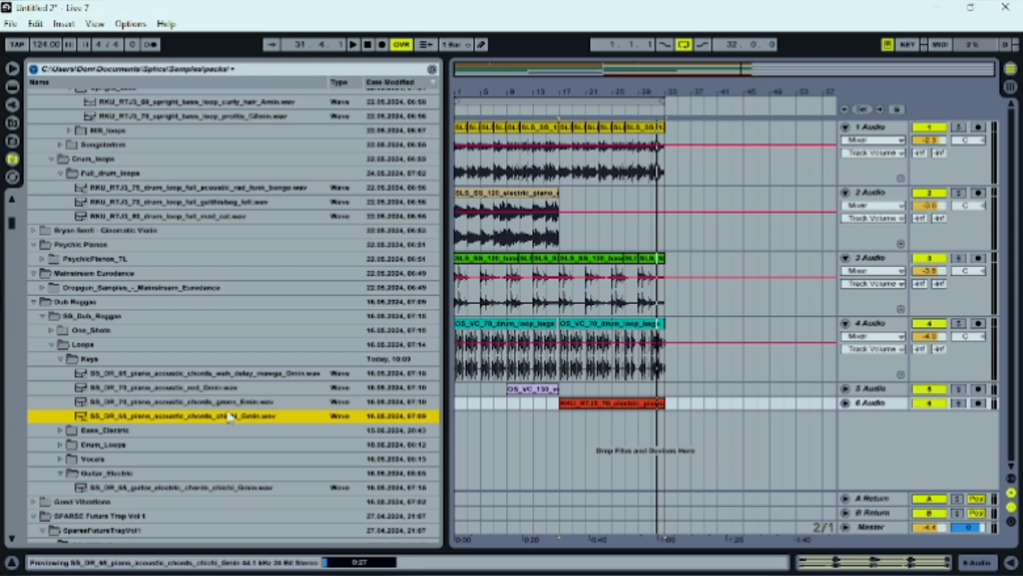
# Step: Audition the SS_DR_65 electric guitar chords chichi loop against the beat and place it on a new track at bar 17
pyautogui.scroll(-3, 229, 415)
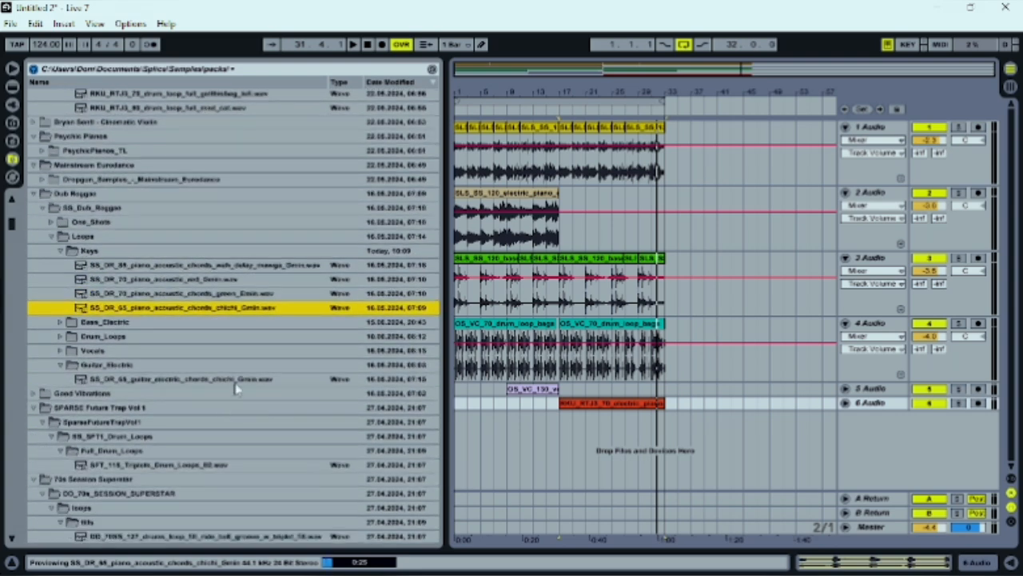
pyautogui.click(183, 379)
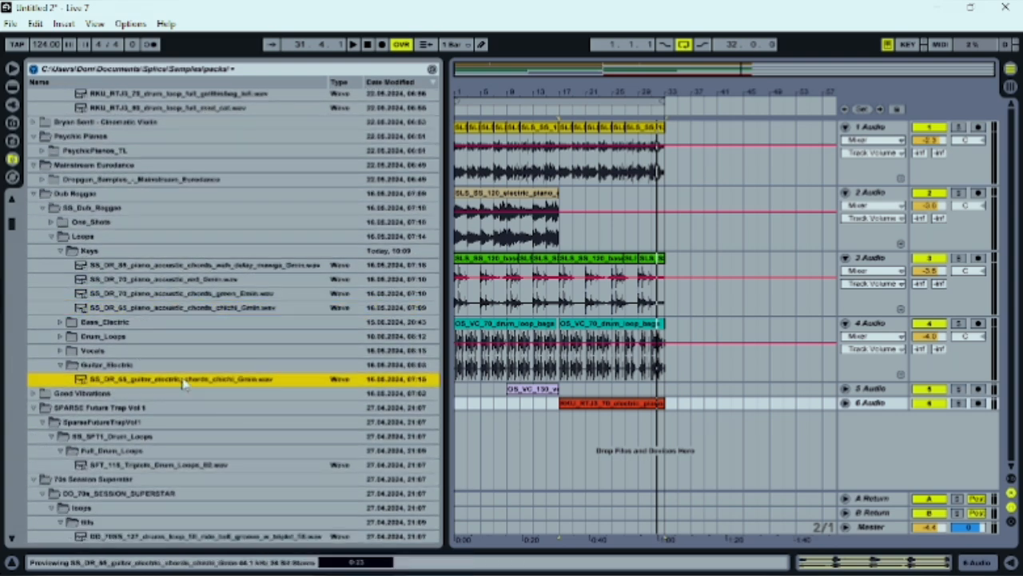
pyautogui.press('space')
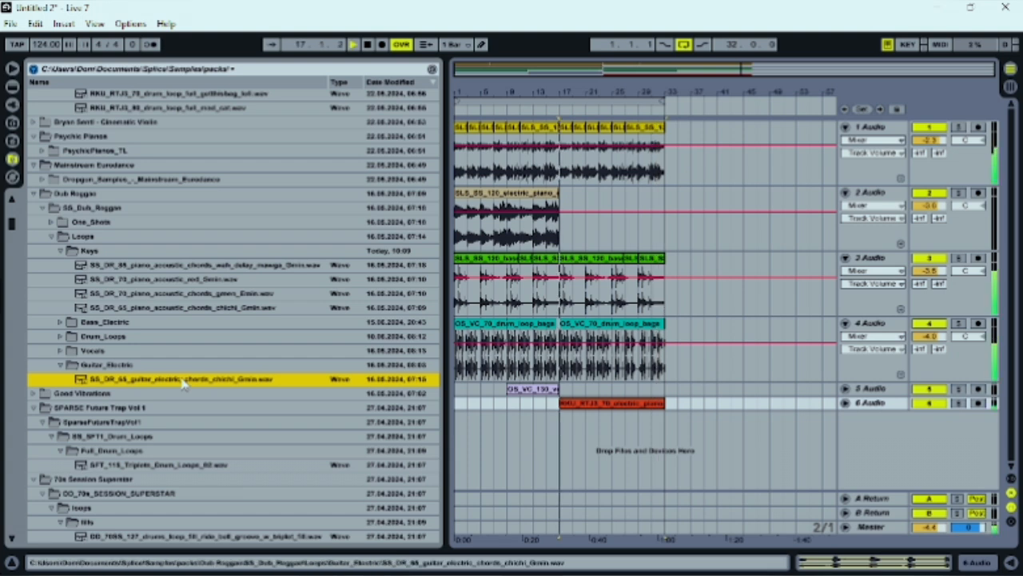
pyautogui.click(183, 382)
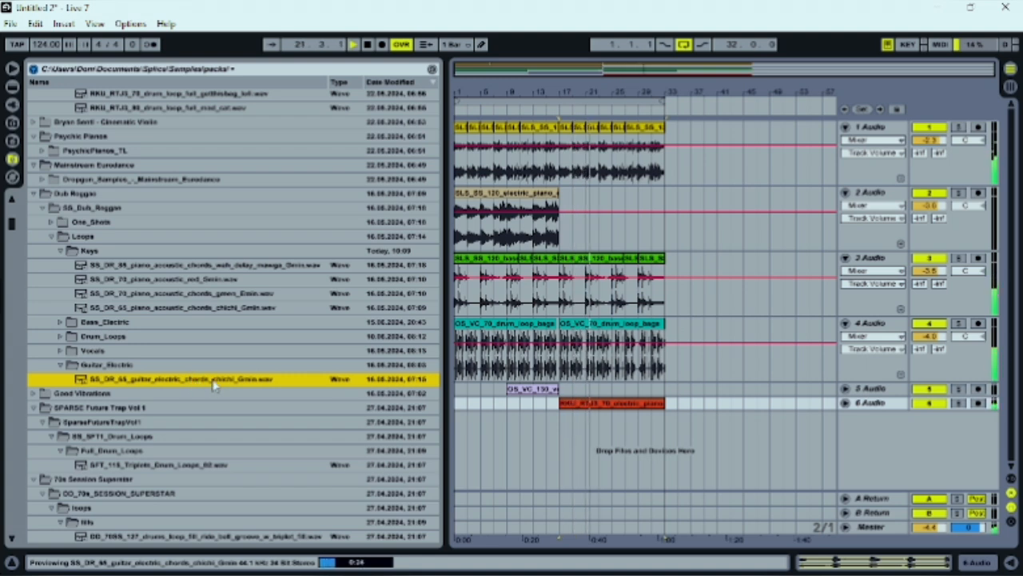
pyautogui.moveTo(248, 406); pyautogui.dragTo(563, 429)
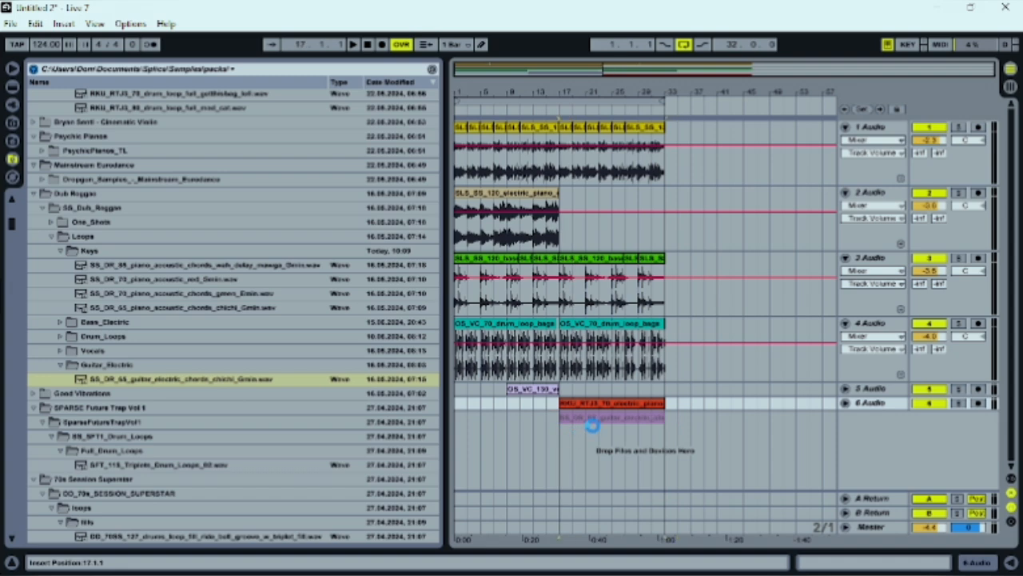
# Step: Set the new bar 17 guitar clip's warp mode to Complex and its groove to Straight
pyautogui.moveTo(591, 426); pyautogui.dragTo(593, 424)
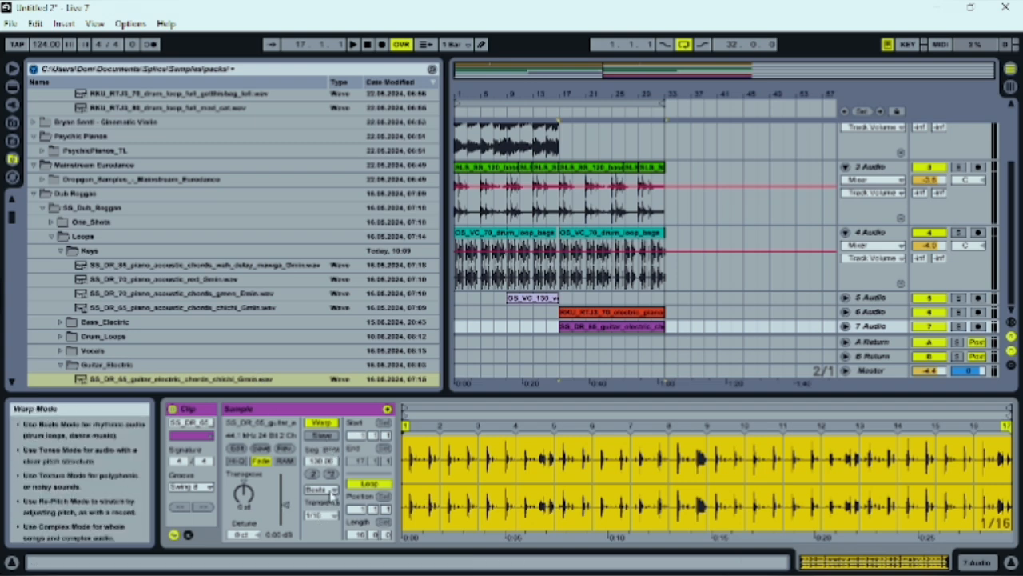
pyautogui.click(330, 490)
pyautogui.click(320, 547)
pyautogui.click(192, 486)
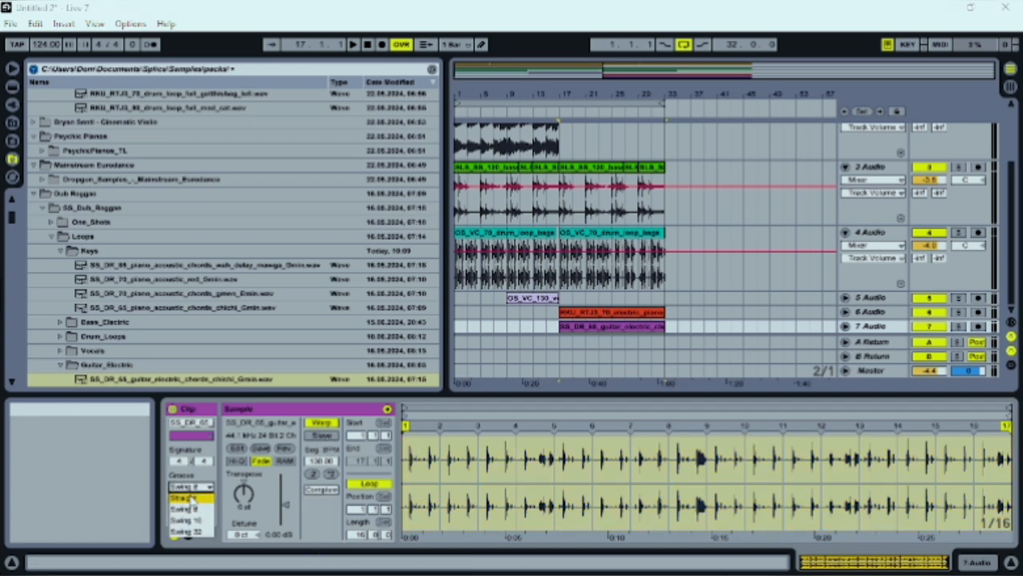
pyautogui.click(192, 497)
# Step: Add warp markers at 1.2 and 1.4 in the guitar clip and align them with the first two chord hits
pyautogui.moveTo(405, 438); pyautogui.dragTo(406, 452)
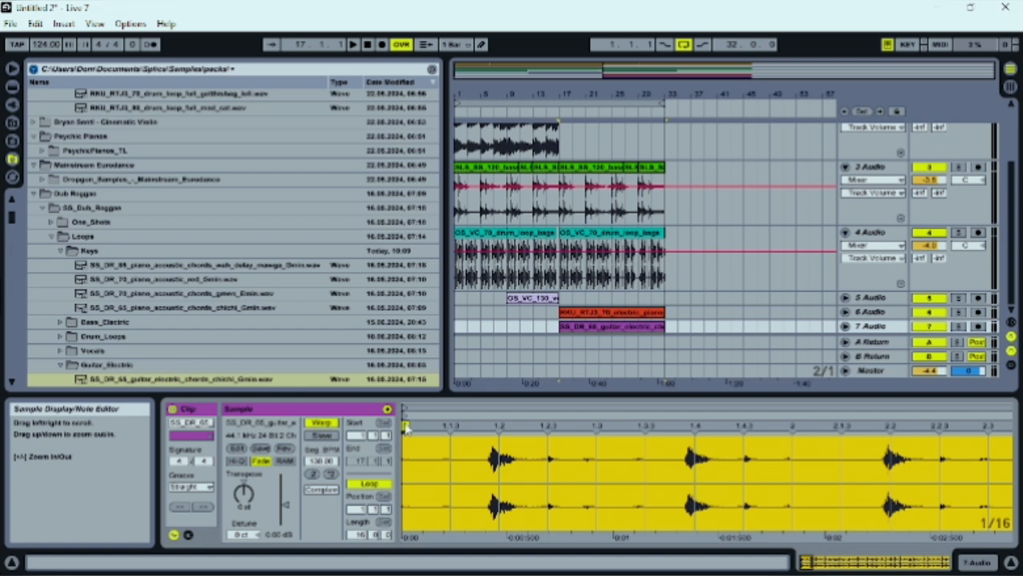
pyautogui.doubleClick(499, 426)
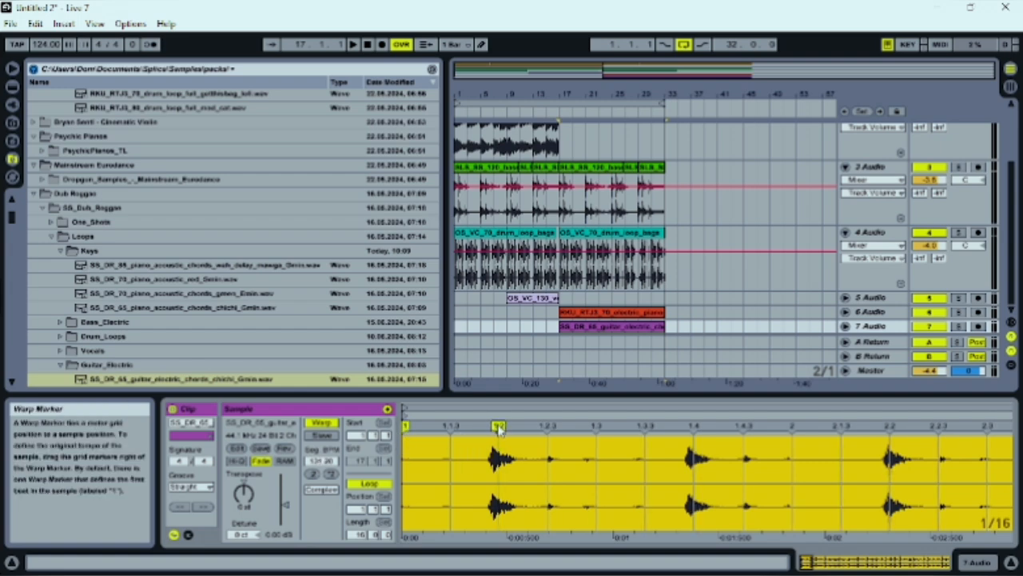
pyautogui.moveTo(499, 426); pyautogui.dragTo(493, 434)
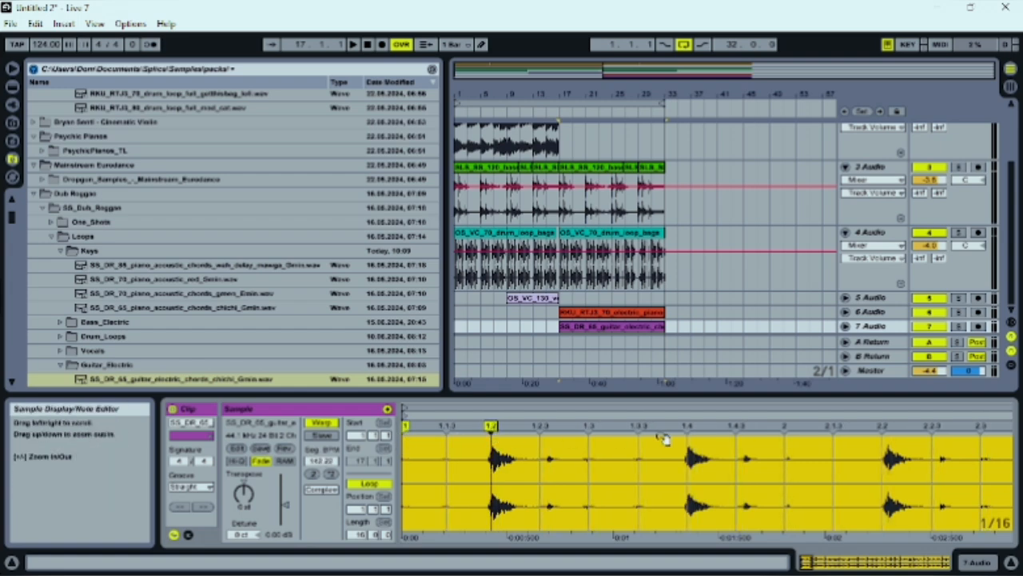
pyautogui.moveTo(785, 456); pyautogui.dragTo(548, 434)
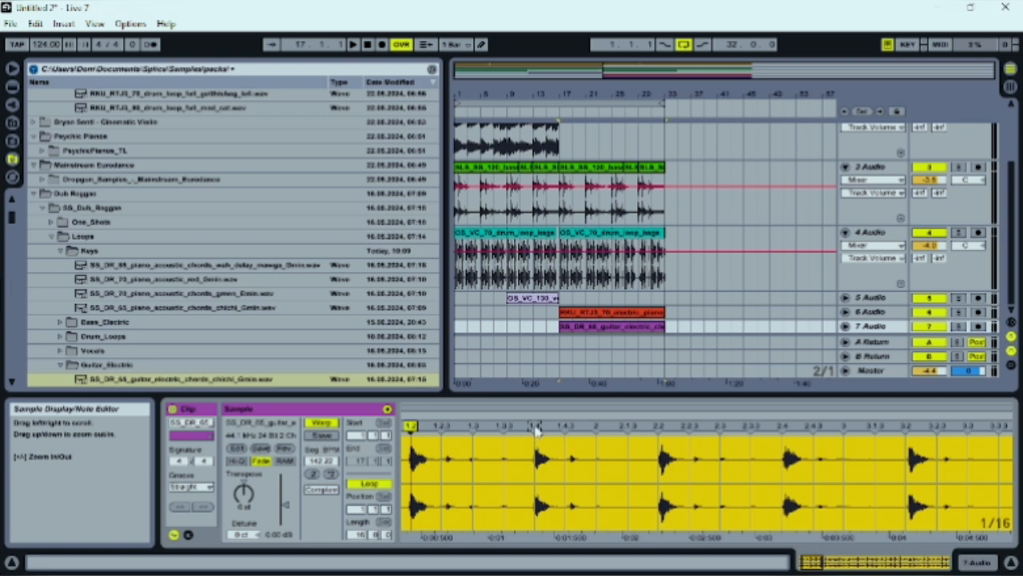
pyautogui.doubleClick(535, 426)
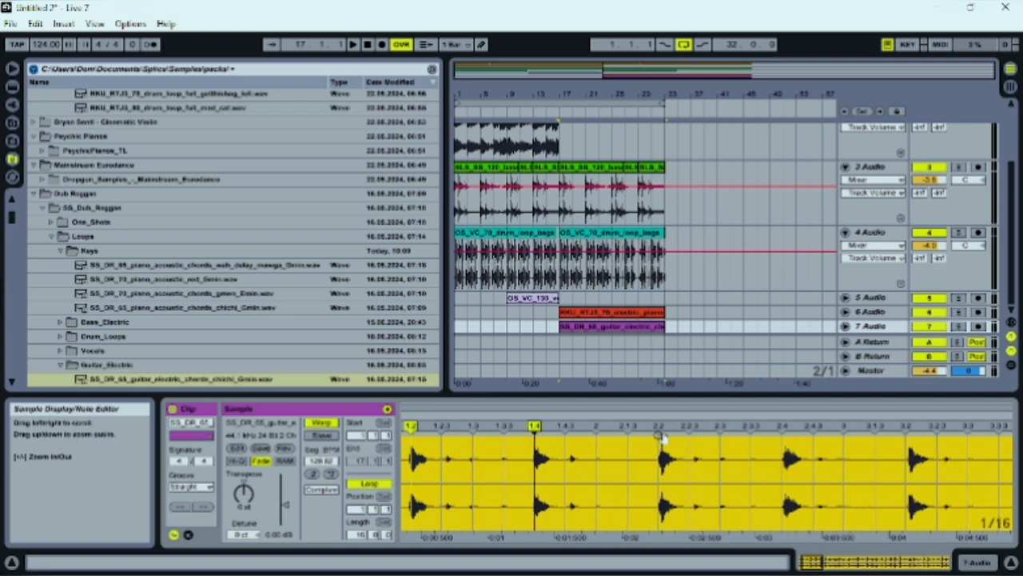
pyautogui.moveTo(534, 426); pyautogui.dragTo(534, 427)
# Step: Play the beat from bar 17 and add warp markers at 2.2 and 4.3.3 in the guitar clip
pyautogui.press('space')
pyautogui.moveTo(622, 455); pyautogui.dragTo(524, 458)
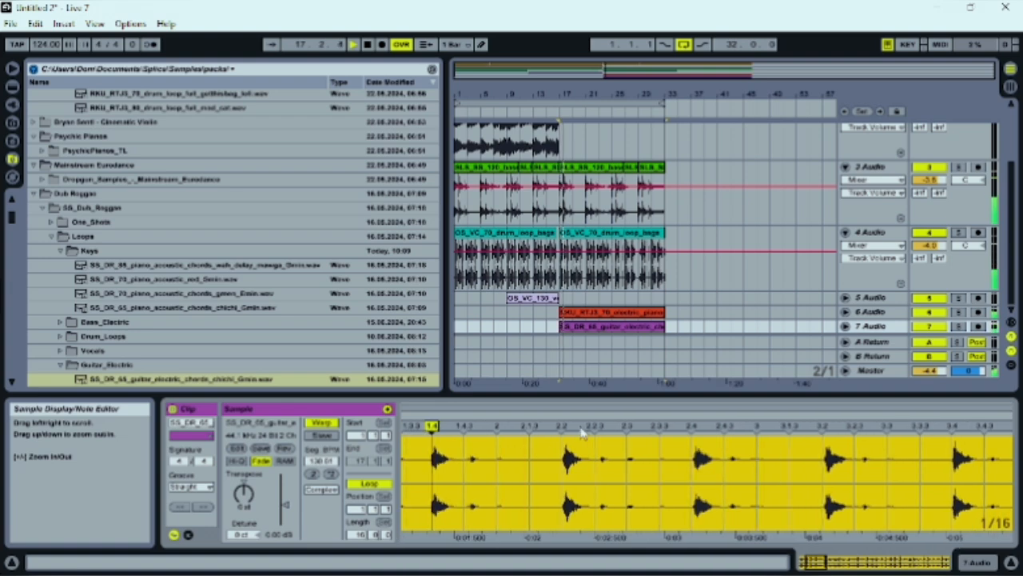
pyautogui.doubleClick(563, 427)
pyautogui.moveTo(614, 452); pyautogui.dragTo(382, 447)
pyautogui.moveTo(832, 445); pyautogui.dragTo(518, 443)
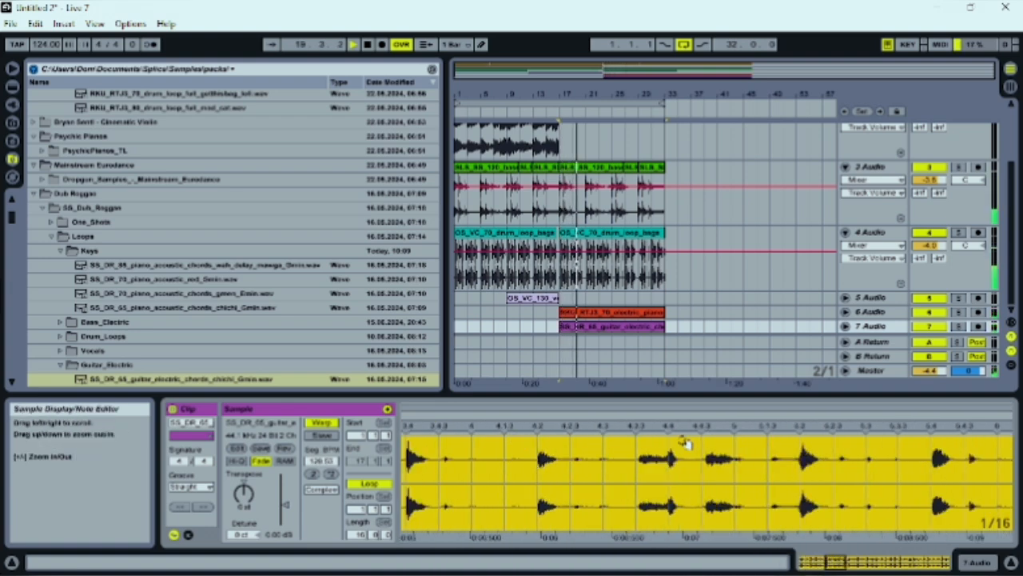
pyautogui.doubleClick(635, 426)
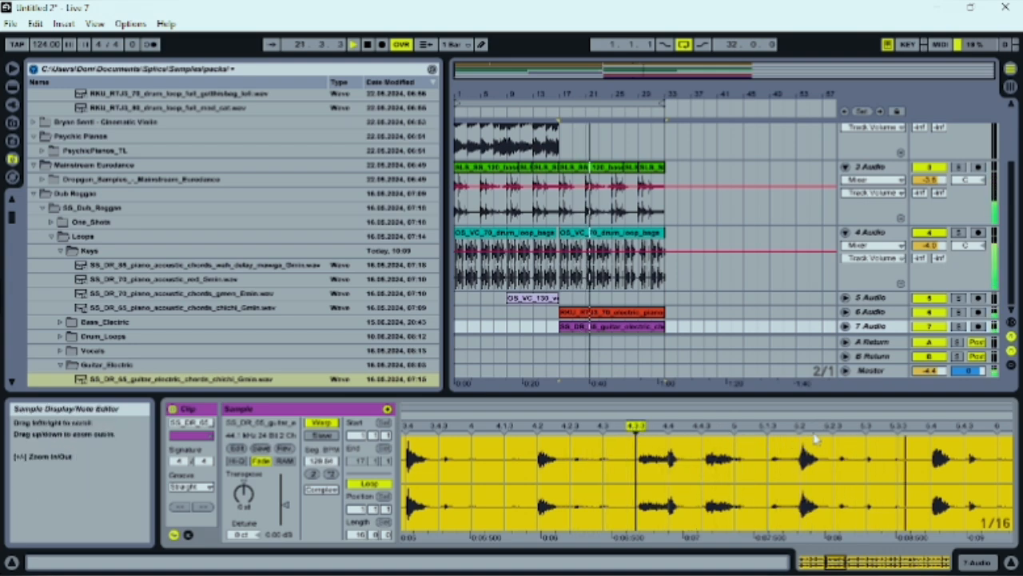
# Step: Add warp markers at 8.4, 9.2 and 10.2 in the guitar clip and align them with the chord hits
pyautogui.moveTo(789, 444); pyautogui.dragTo(600, 444)
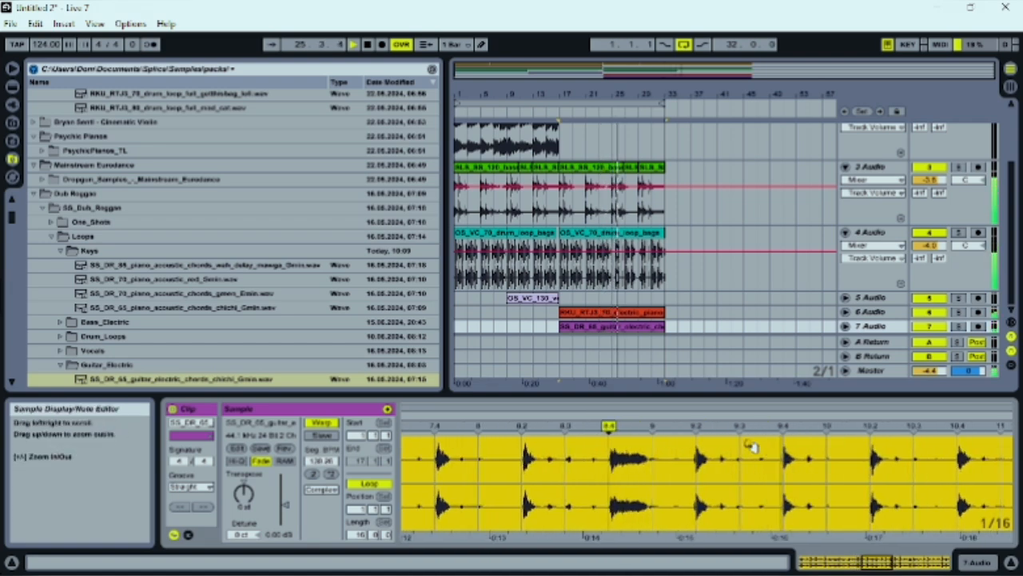
pyautogui.doubleClick(696, 429)
pyautogui.moveTo(695, 428); pyautogui.dragTo(694, 428)
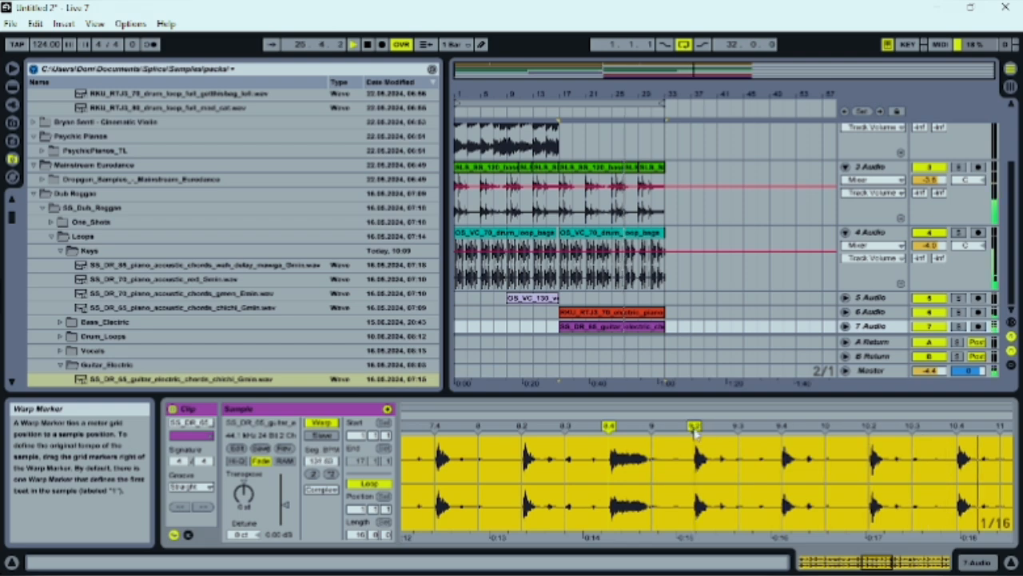
pyautogui.doubleClick(522, 427)
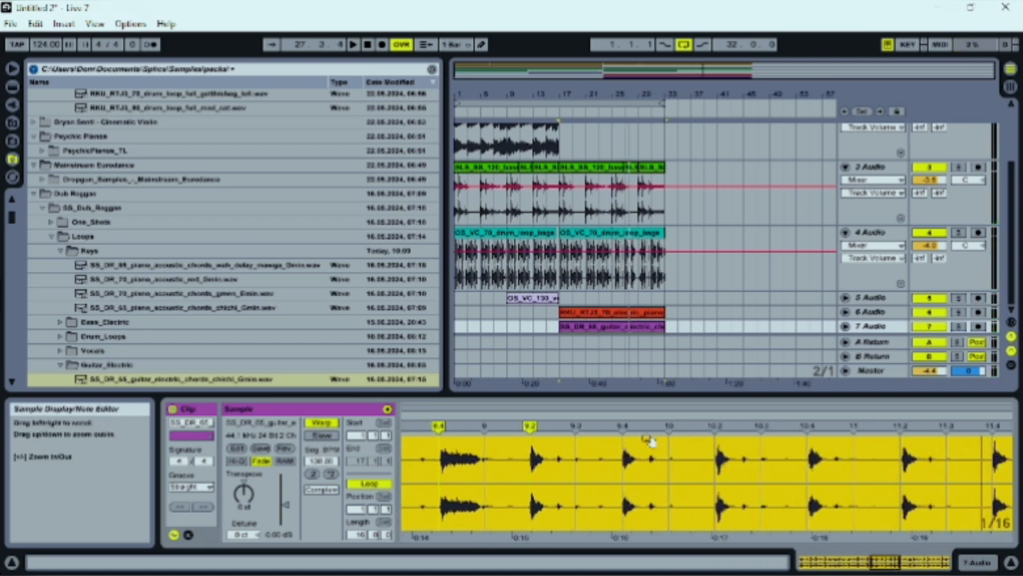
pyautogui.moveTo(745, 454)
pyautogui.mouseDown()
pyautogui.moveTo(740, 462)
pyautogui.moveTo(736, 451)
pyautogui.mouseUp()
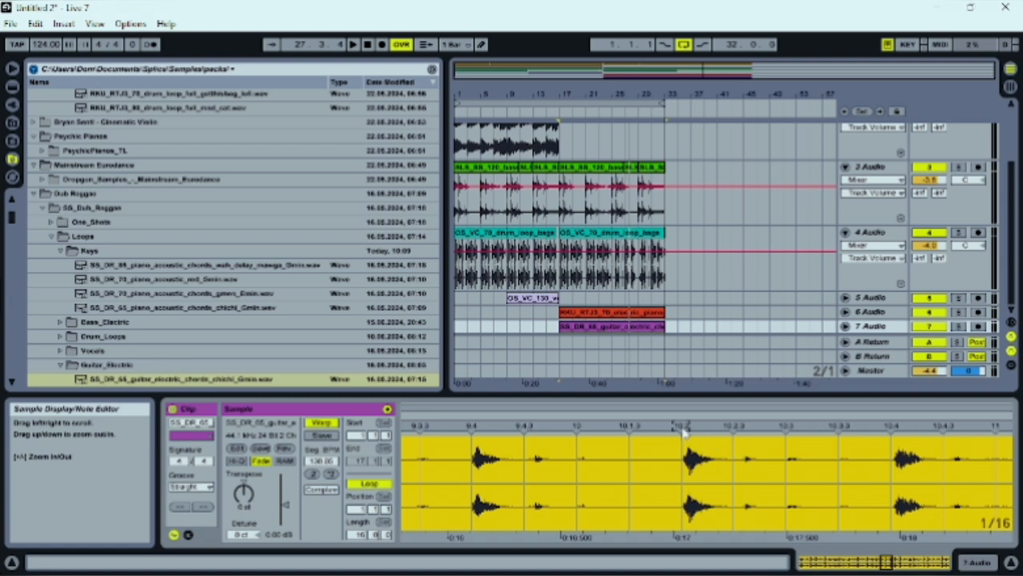
pyautogui.doubleClick(681, 429)
pyautogui.moveTo(681, 429); pyautogui.dragTo(689, 431)
# Step: Restart playback from bar 17 and align the guitar chord hits at 11.2 and 11.4 with new warp markers
pyautogui.press('space')
pyautogui.moveTo(797, 453); pyautogui.dragTo(490, 453)
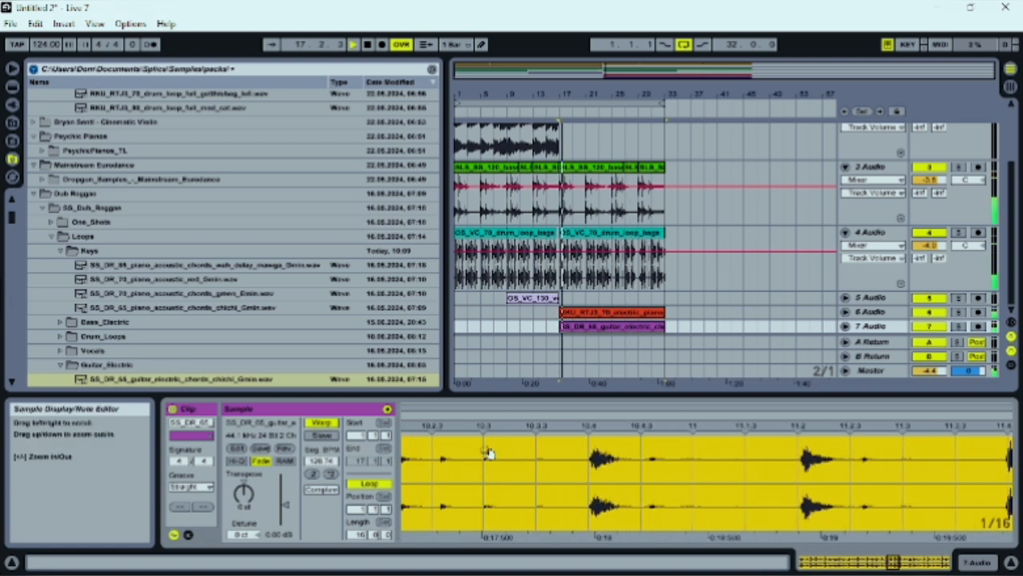
pyautogui.doubleClick(797, 430)
pyautogui.moveTo(798, 430); pyautogui.dragTo(586, 451)
pyautogui.doubleClick(784, 428)
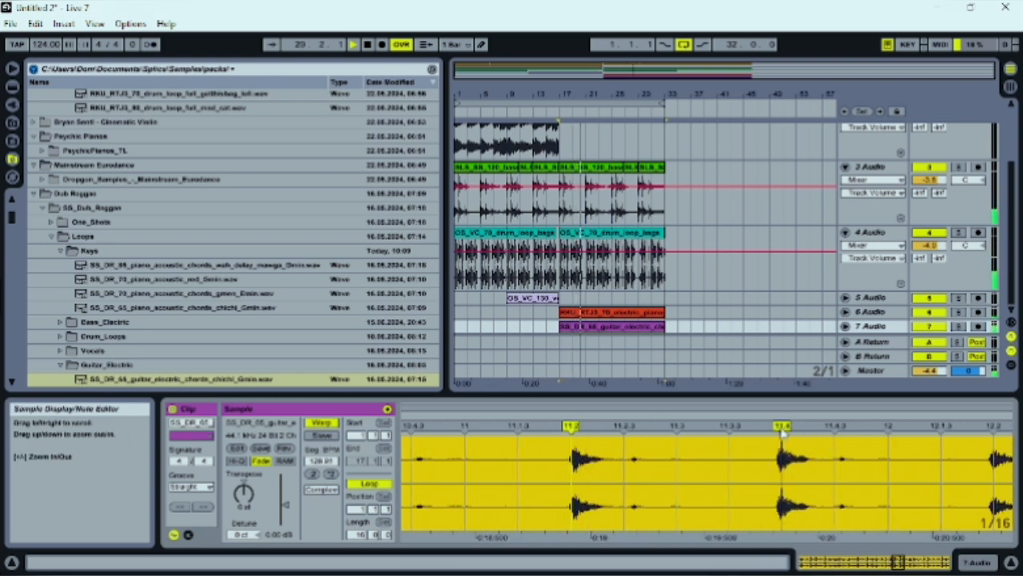
pyautogui.moveTo(783, 429)
pyautogui.mouseDown()
pyautogui.moveTo(488, 430)
pyautogui.moveTo(516, 432)
pyautogui.mouseUp()
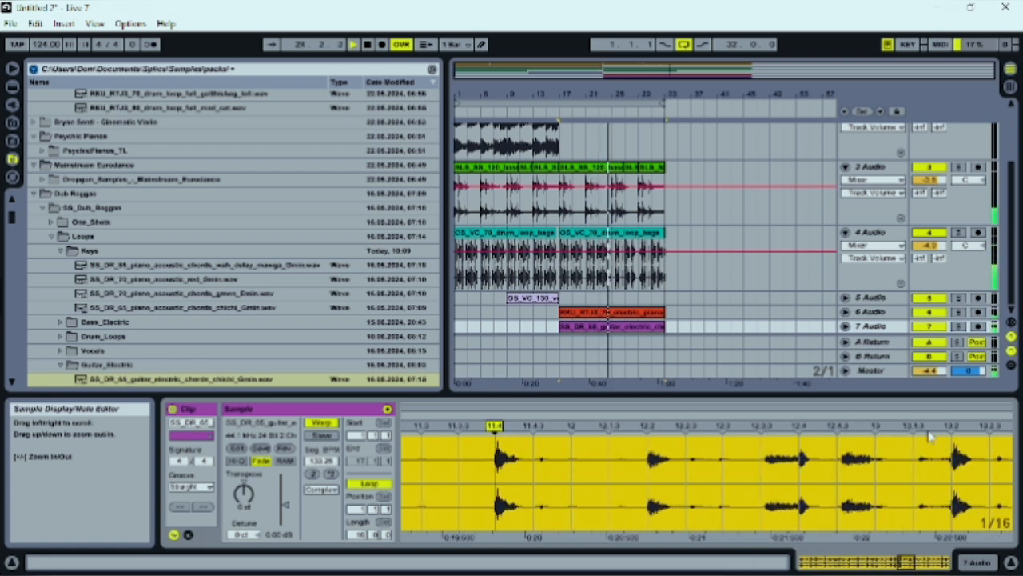
pyautogui.moveTo(886, 448); pyautogui.dragTo(662, 452)
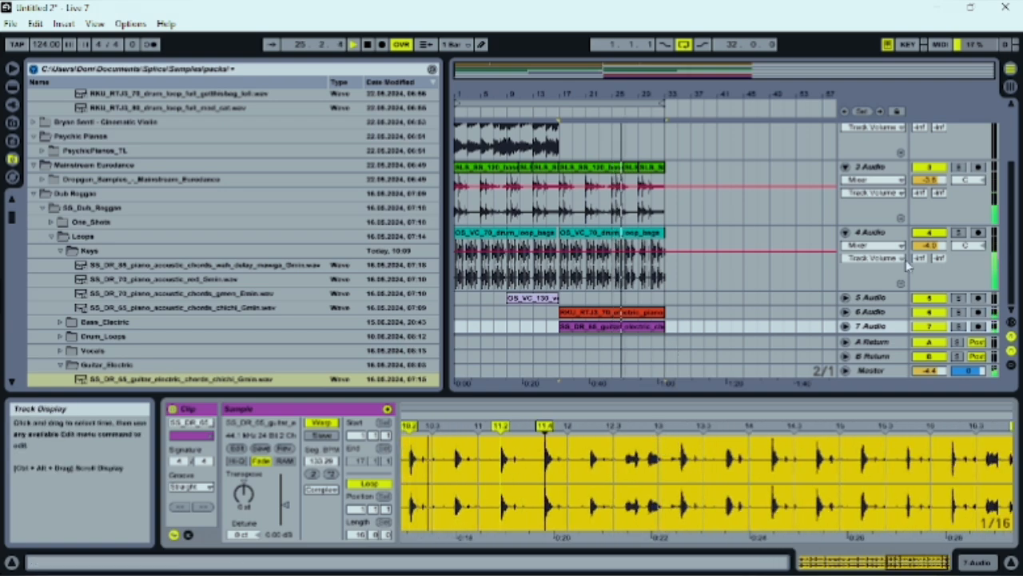
# Step: Lower the guitar track 7 volume to about -5 dB in the session mixer
pyautogui.click(1011, 87)
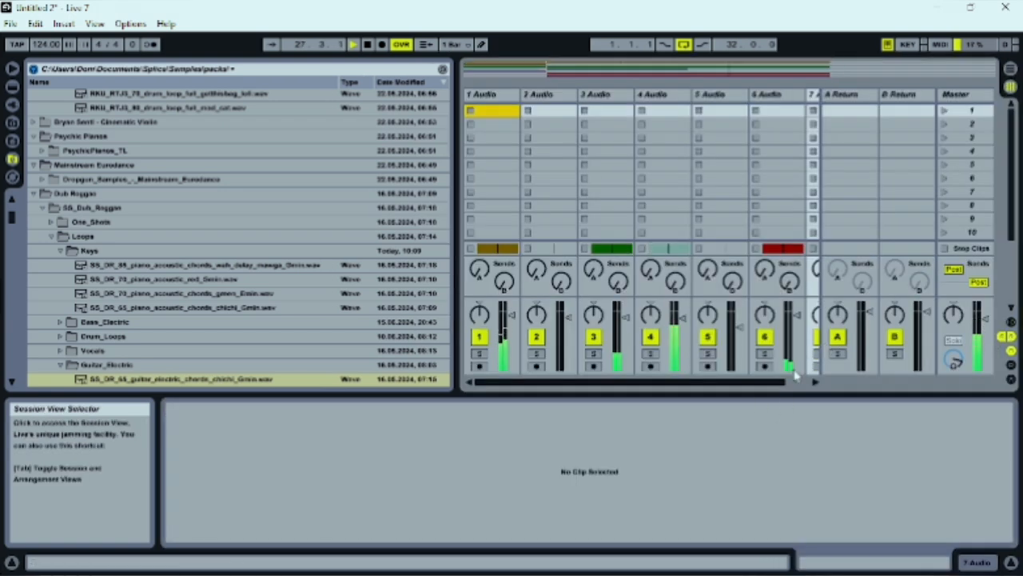
pyautogui.click(800, 382)
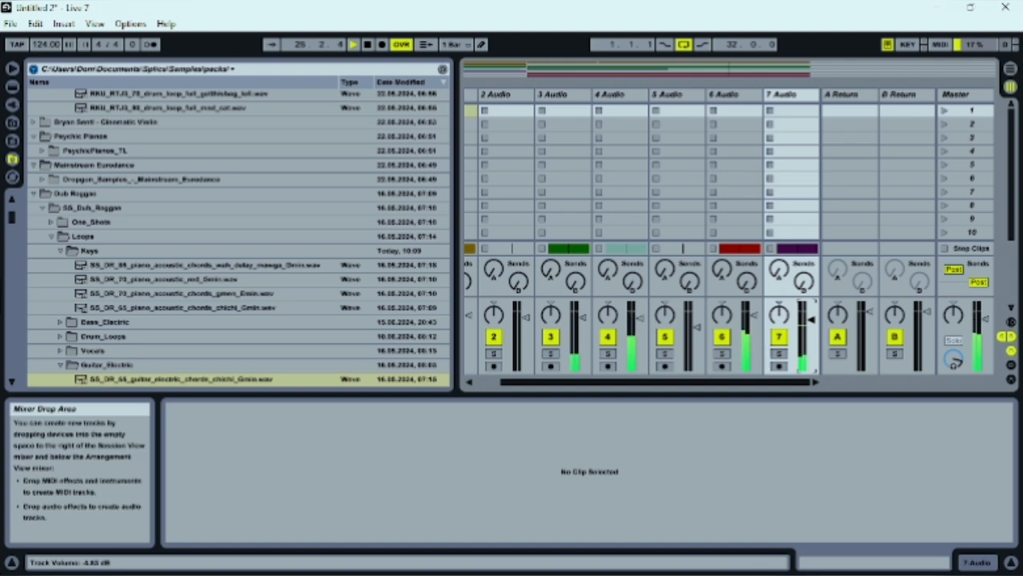
# Step: Load the Ambience reverb plug-in onto return track A with a bright Papen preset and close its window
pyautogui.click(846, 99)
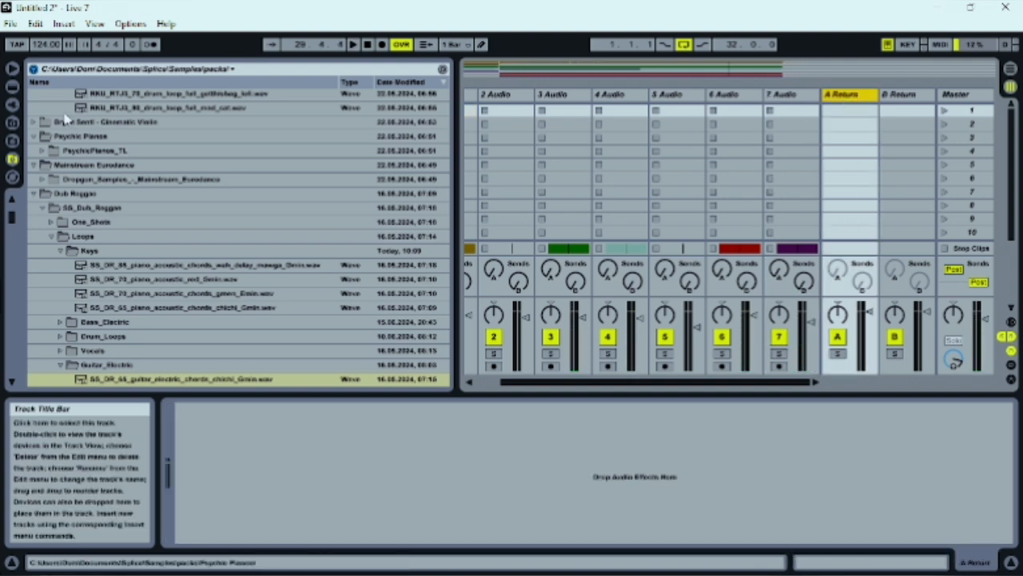
pyautogui.moveTo(9, 108)
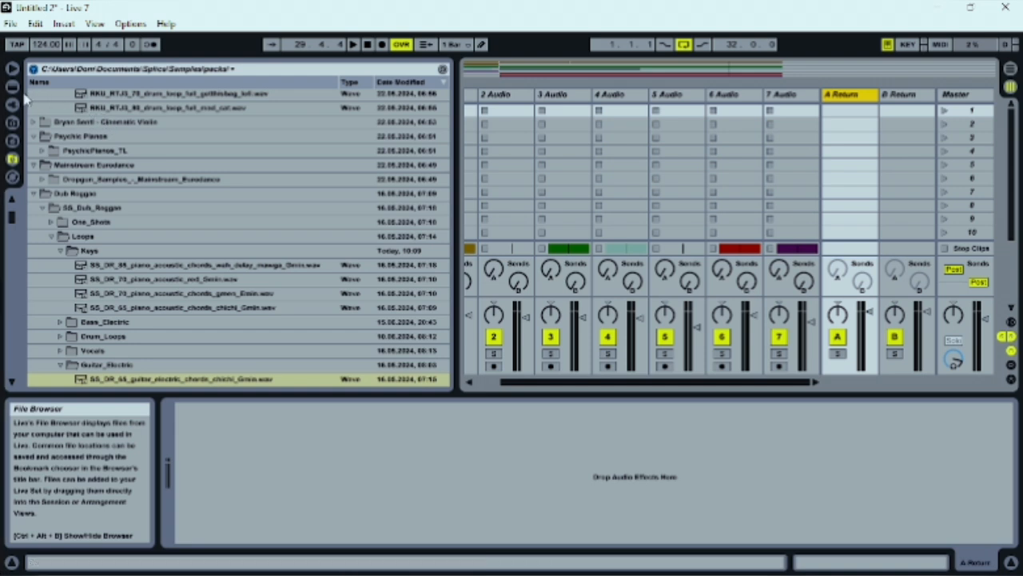
pyautogui.click(13, 107)
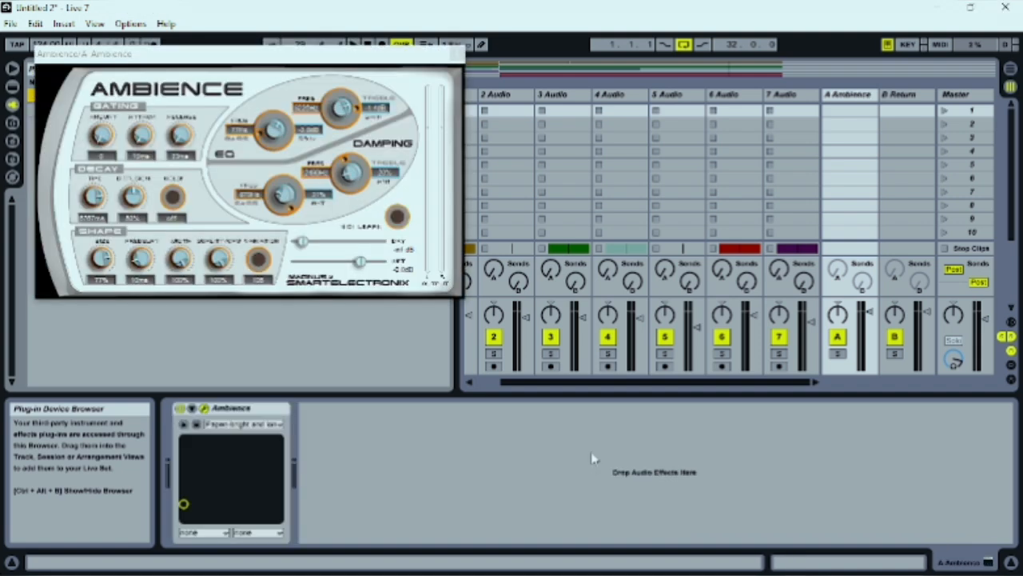
pyautogui.click(457, 53)
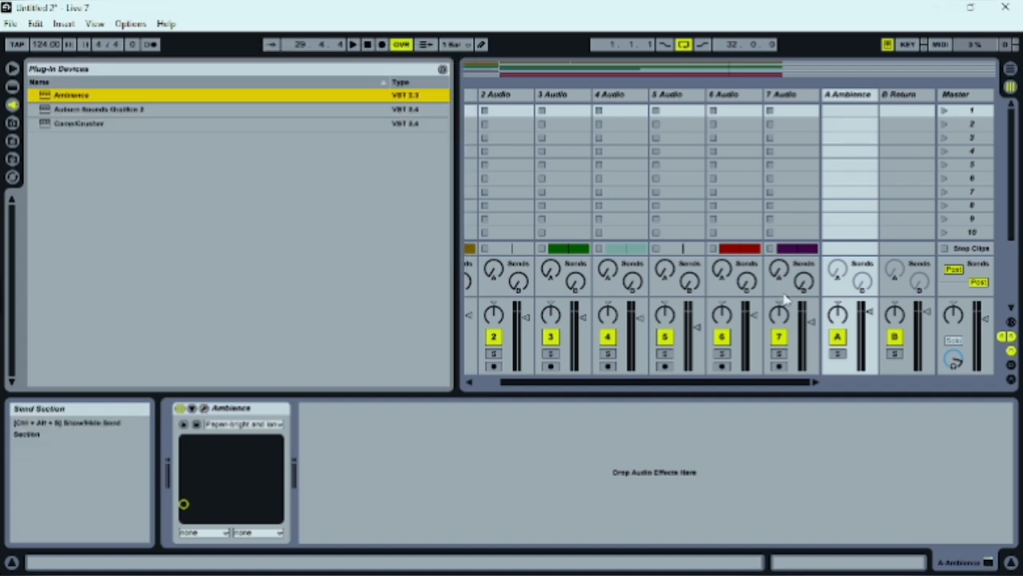
# Step: Send track 7 to the Ambience return at about -21 dB, soloing the track temporarily to check the reverb
pyautogui.click(778, 270)
pyautogui.moveTo(779, 270); pyautogui.dragTo(778, 247)
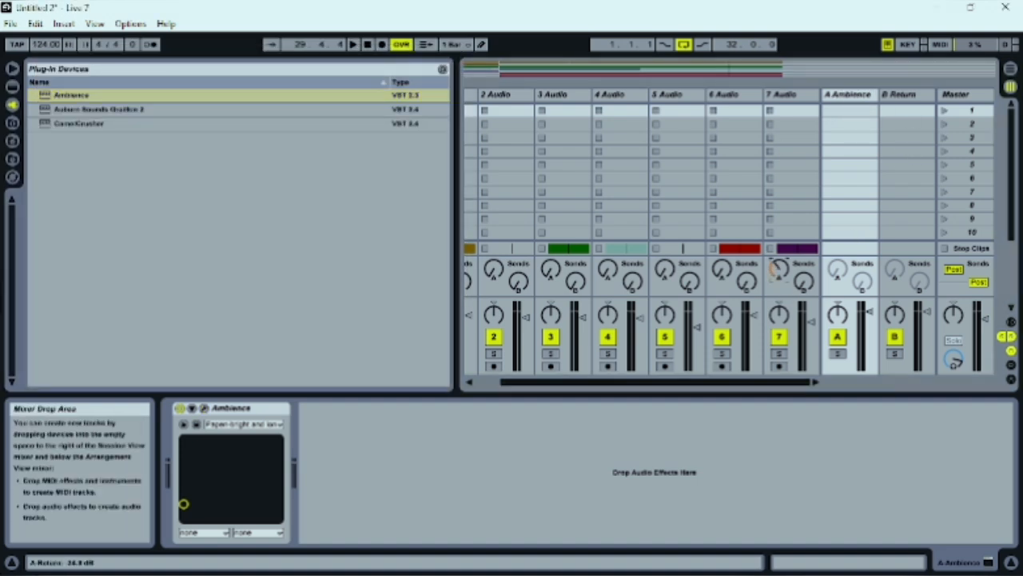
pyautogui.click(778, 352)
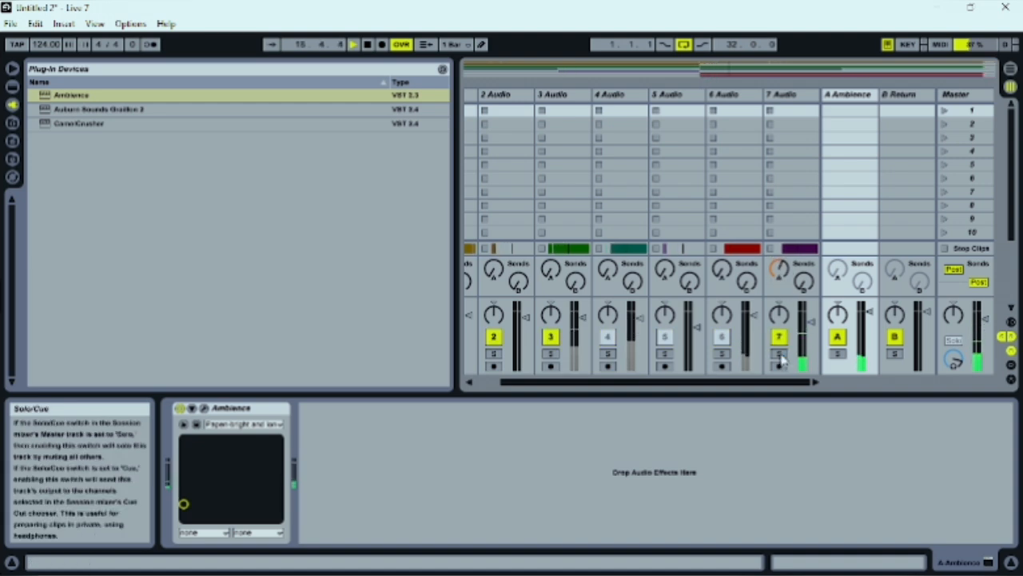
pyautogui.click(779, 354)
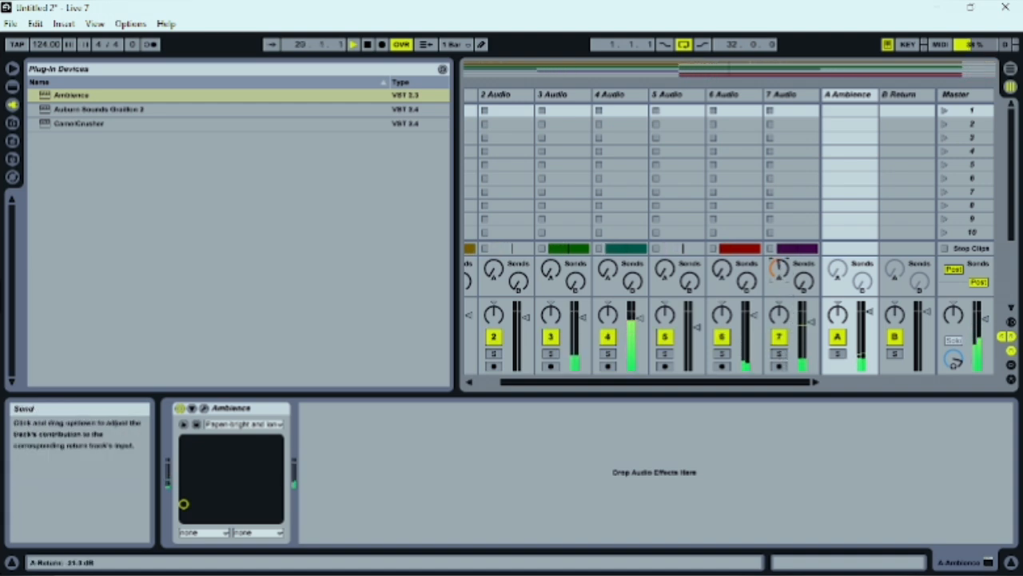
# Step: Add a small send from track 1 to the Ambience return and go back to the arrangement
pyautogui.moveTo(537, 384); pyautogui.dragTo(438, 370)
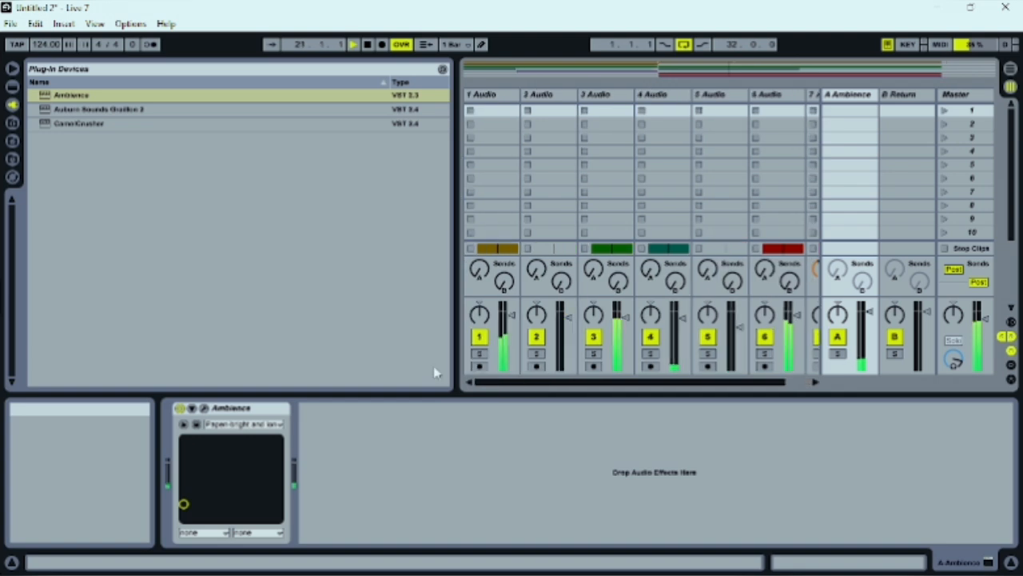
pyautogui.moveTo(481, 282); pyautogui.dragTo(481, 256)
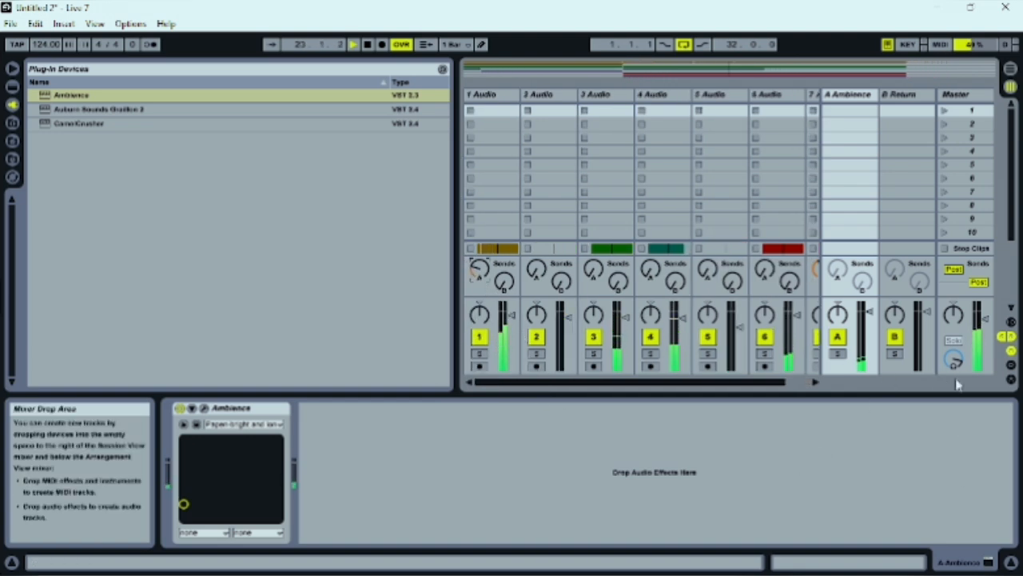
pyautogui.click(1012, 70)
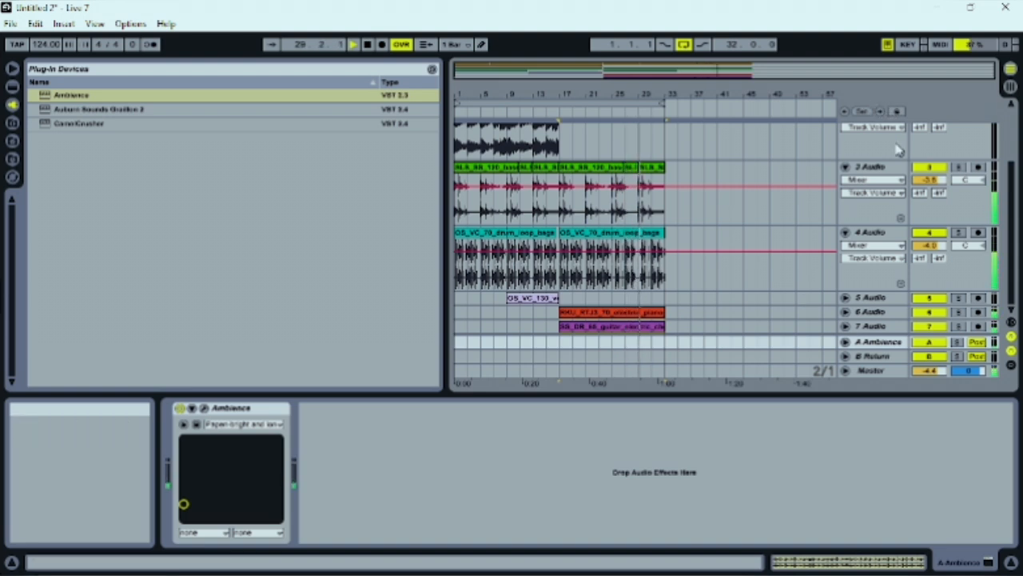
# Step: Open the guitar clip on track 7 and align warp markers at 15.4 and 16.2 with its chord hits
pyautogui.scroll(1, 685, 276)
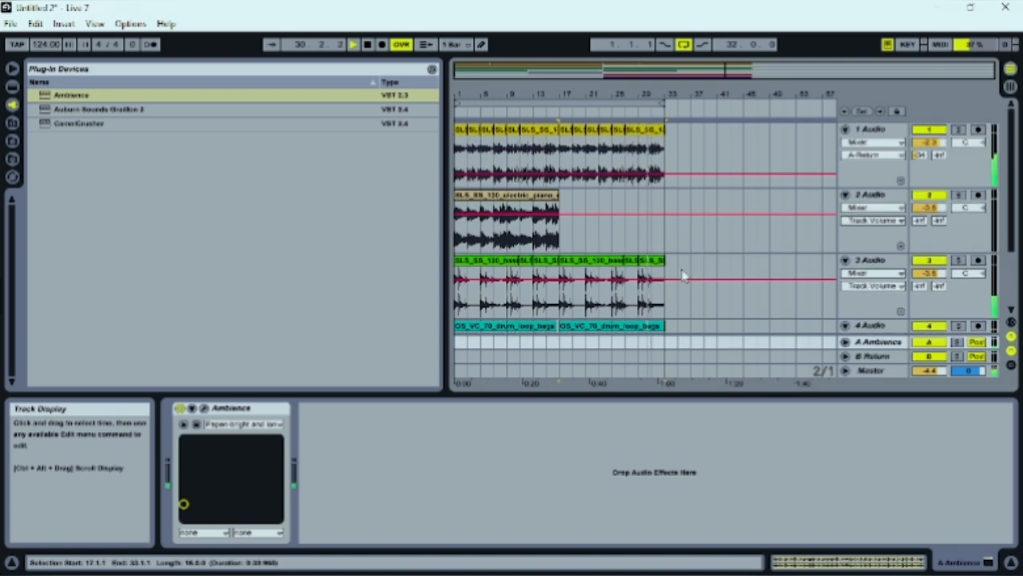
pyautogui.scroll(-3, 491, 263)
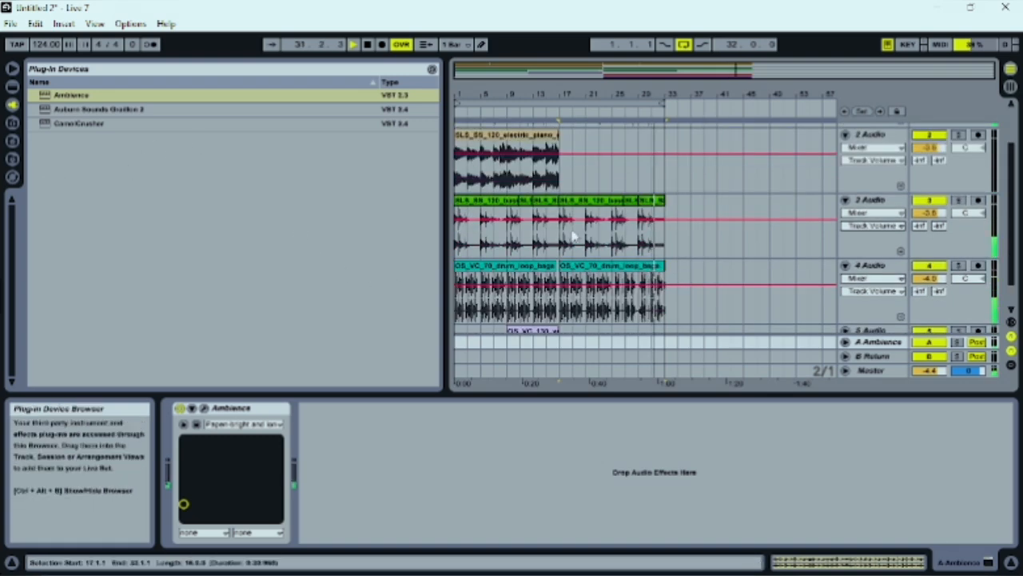
pyautogui.scroll(-2, 595, 352)
pyautogui.moveTo(598, 390); pyautogui.dragTo(618, 570)
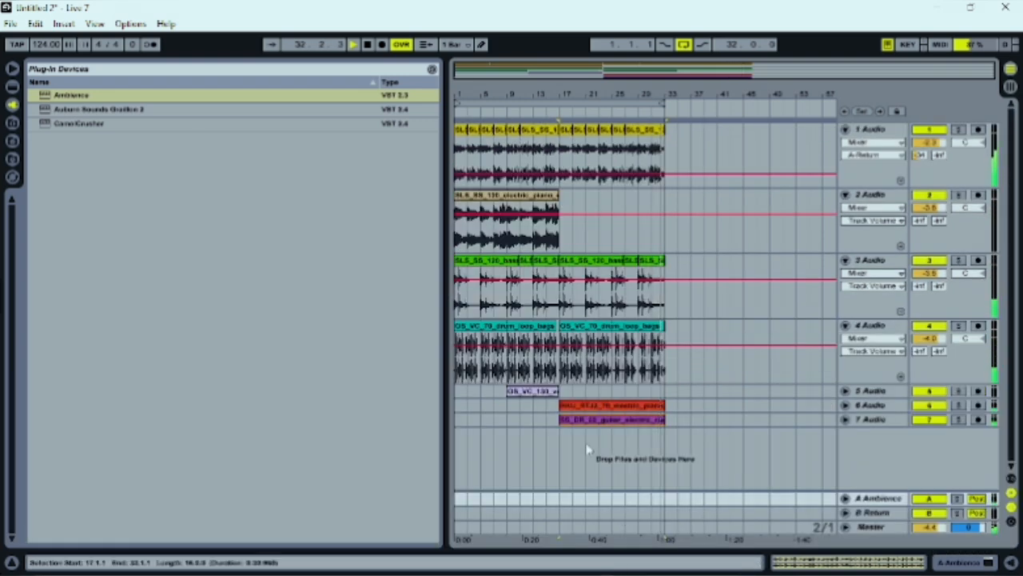
pyautogui.click(649, 419)
pyautogui.doubleClick(649, 419)
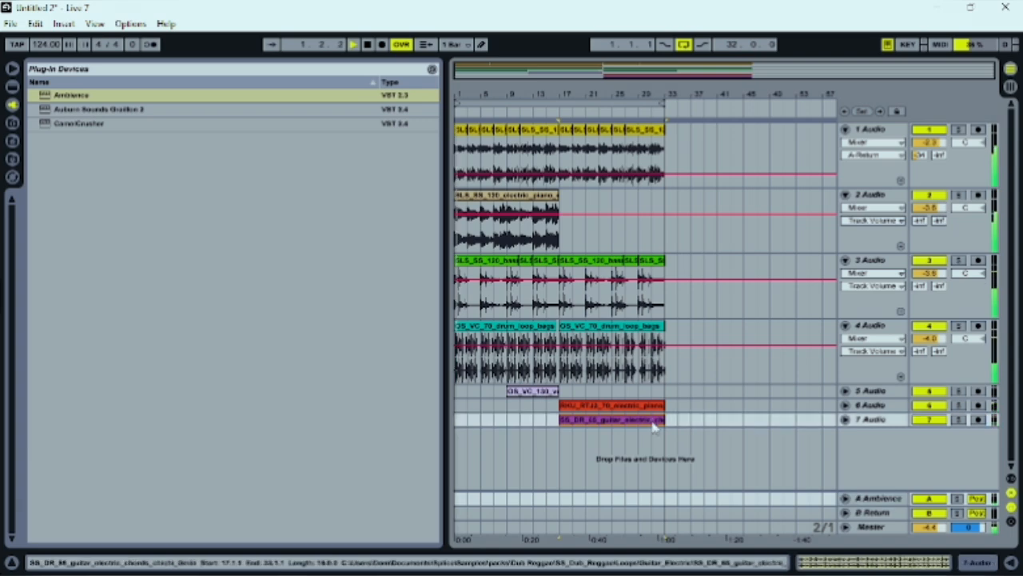
pyautogui.moveTo(934, 454); pyautogui.dragTo(933, 464)
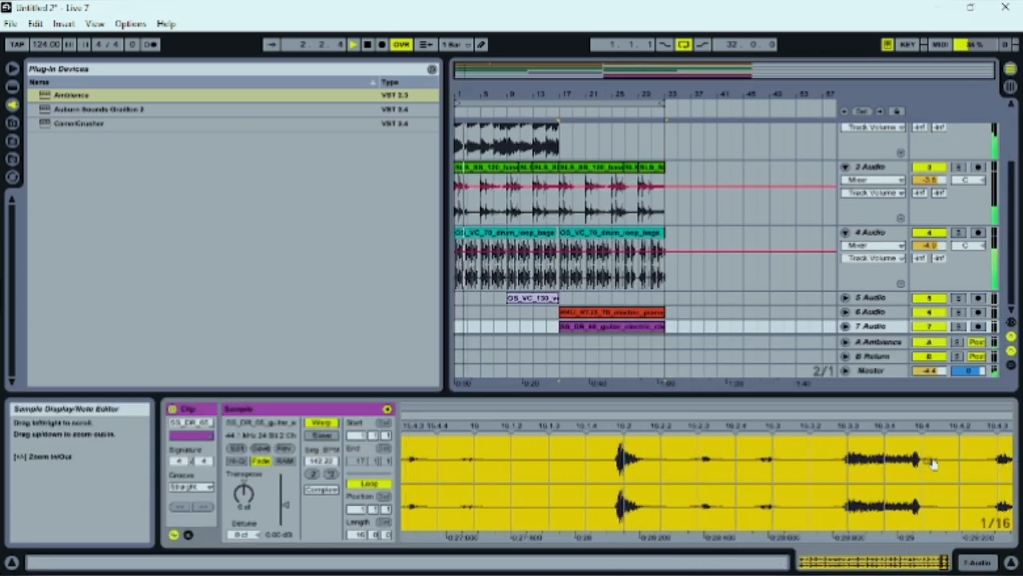
pyautogui.moveTo(636, 464); pyautogui.dragTo(723, 449)
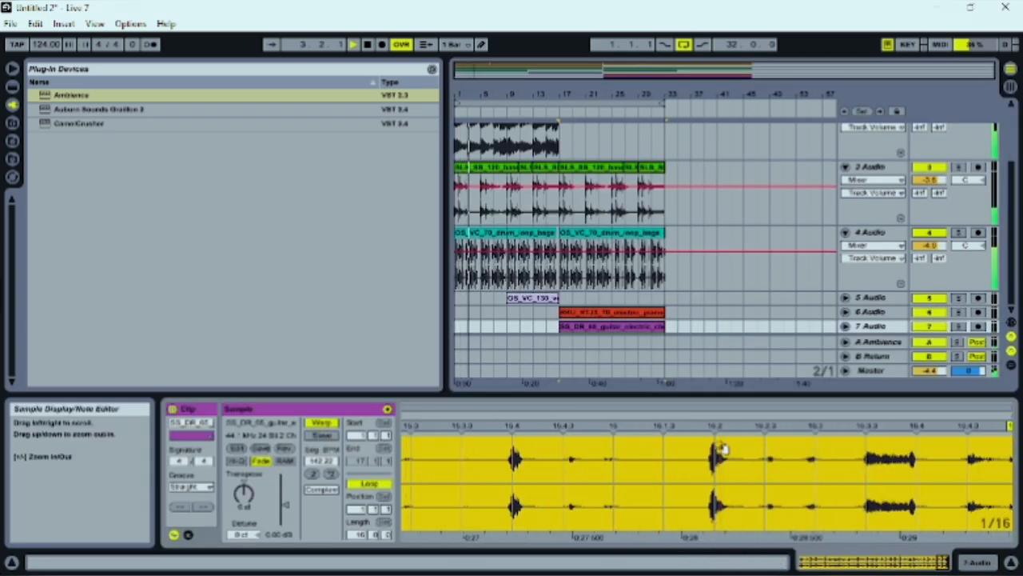
pyautogui.doubleClick(514, 426)
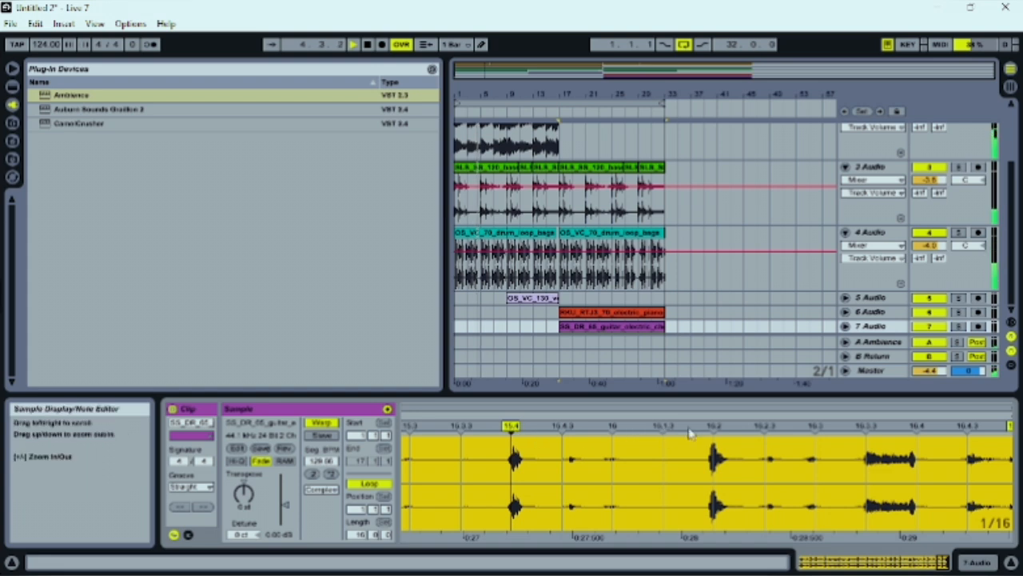
pyautogui.doubleClick(714, 426)
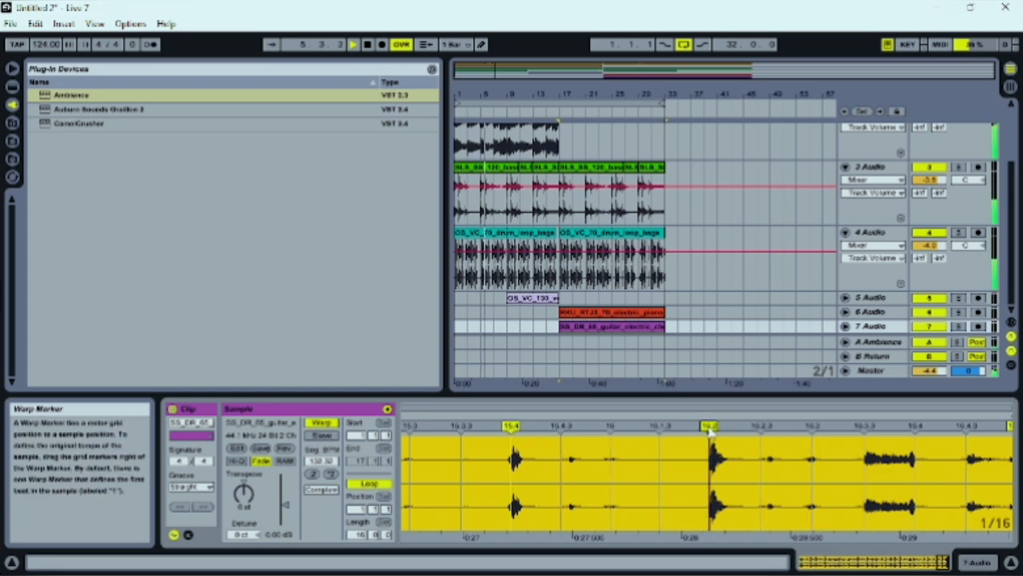
pyautogui.moveTo(993, 444); pyautogui.dragTo(986, 446)
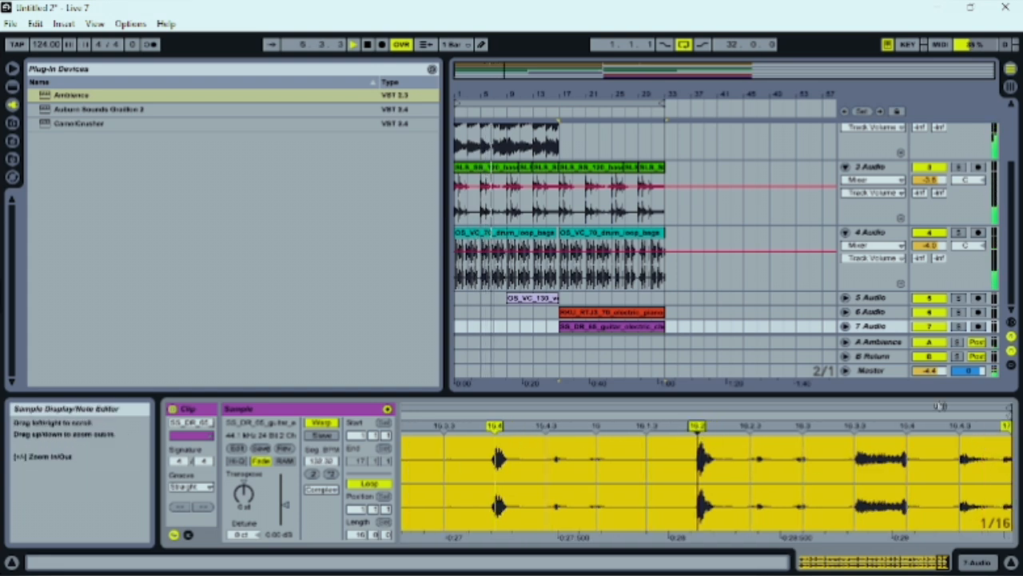
# Step: Select everything in the arrangement and move all clips two bars later so they start at bar 3
pyautogui.scroll(3, 717, 133)
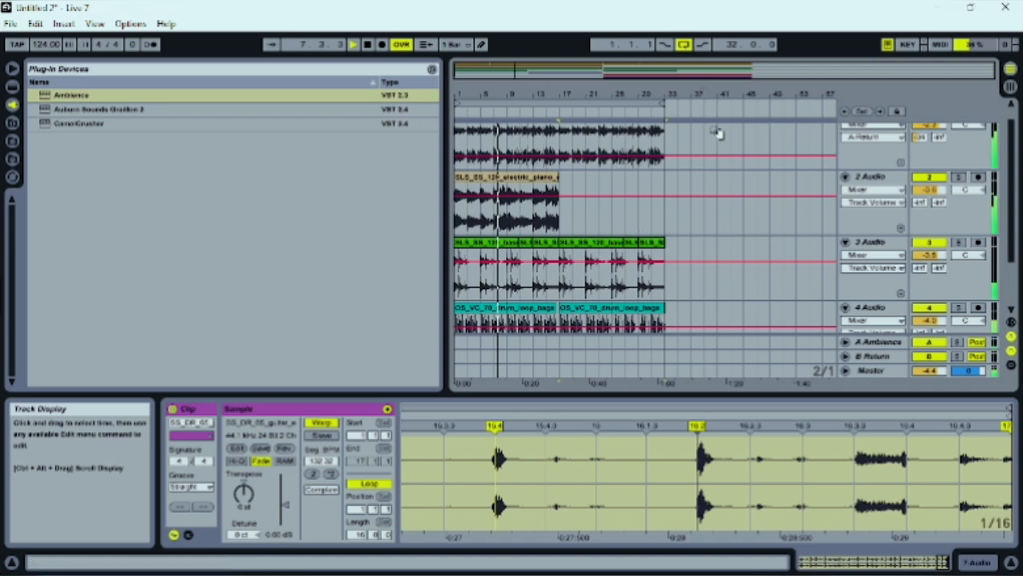
pyautogui.scroll(2, 717, 133)
pyautogui.click(35, 23)
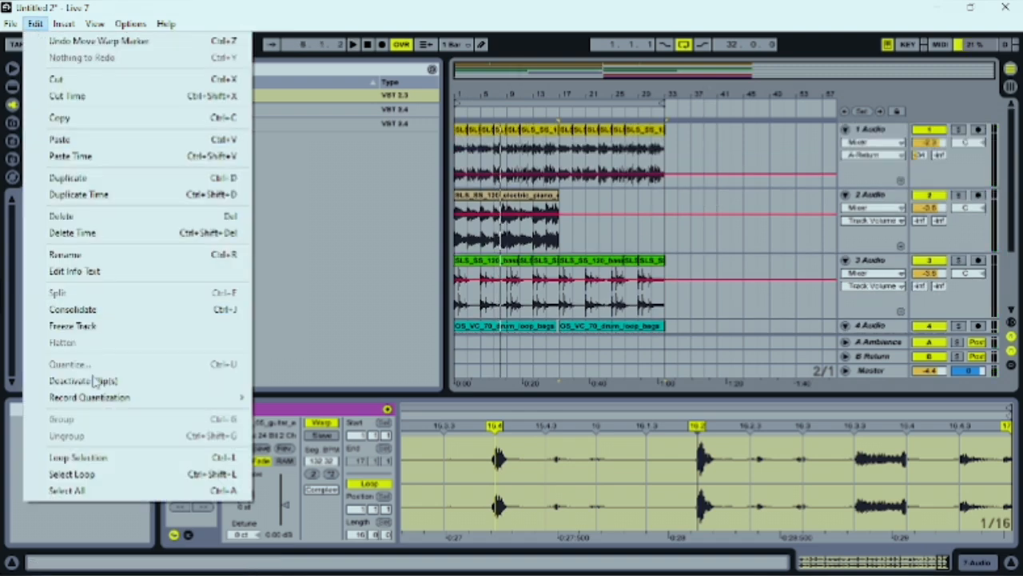
pyautogui.click(71, 490)
pyautogui.moveTo(464, 96); pyautogui.dragTo(659, 151)
pyautogui.moveTo(644, 96); pyautogui.dragTo(623, 58)
# Step: Copy the last two bars of the track 2 electric piano and paste them at bar 1 as an intro
pyautogui.click(560, 247)
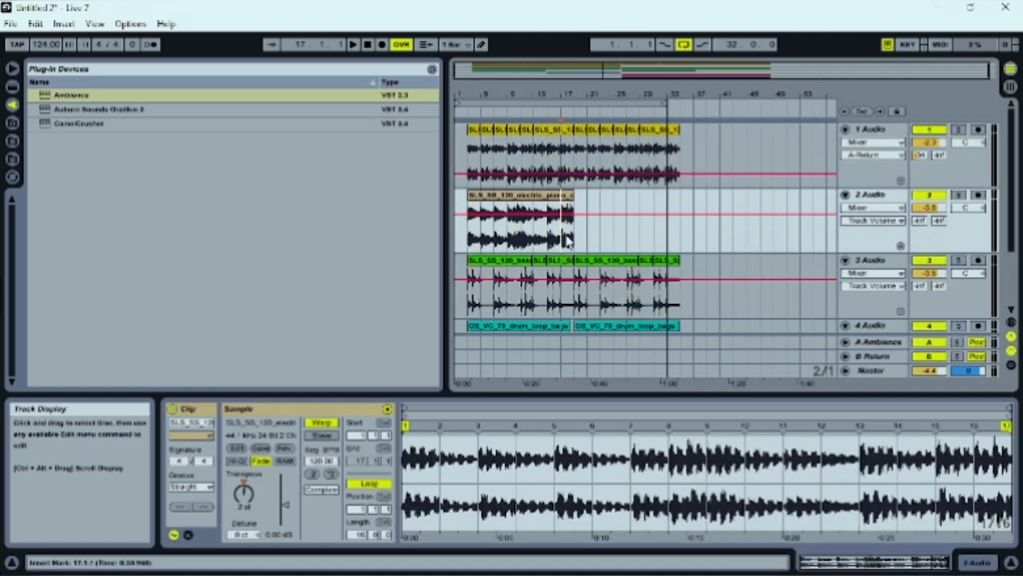
pyautogui.moveTo(566, 240); pyautogui.dragTo(573, 238)
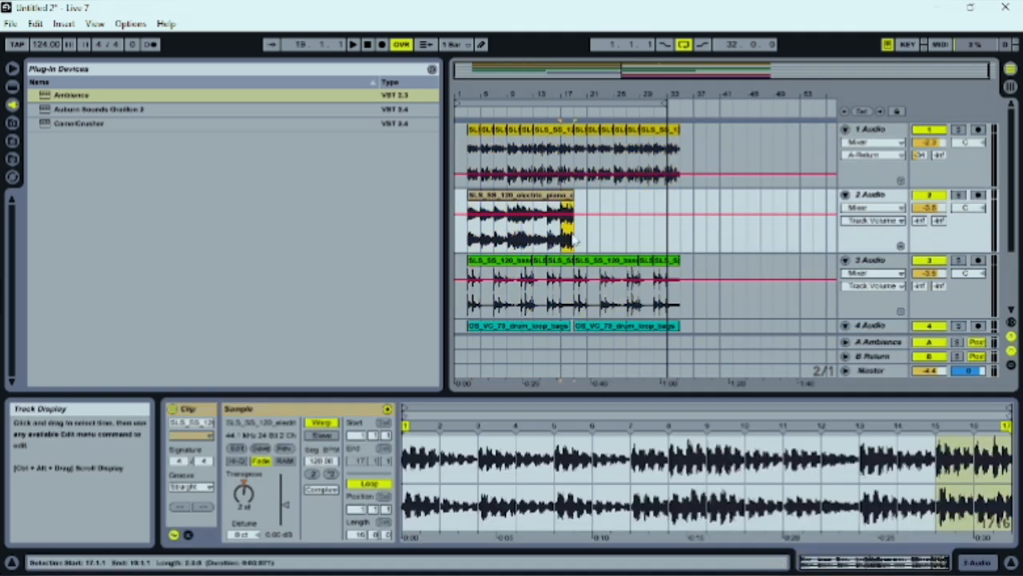
pyautogui.click(456, 239)
pyautogui.hotkey('ctrl', 'v')
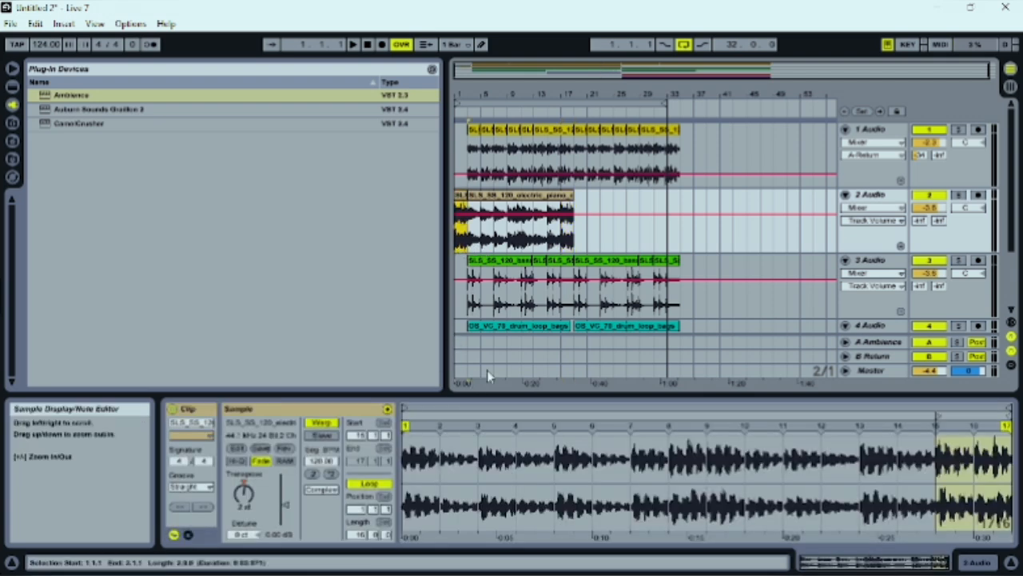
# Step: Automate the master's Track Volume with a short fade-in at the start of the song and play it back
pyautogui.click(846, 371)
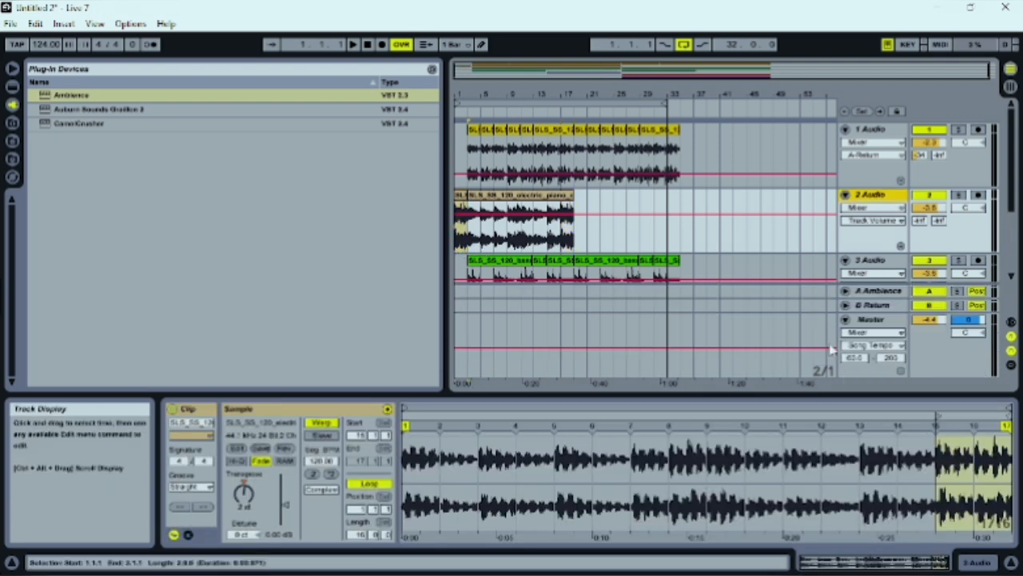
pyautogui.click(875, 344)
pyautogui.click(871, 376)
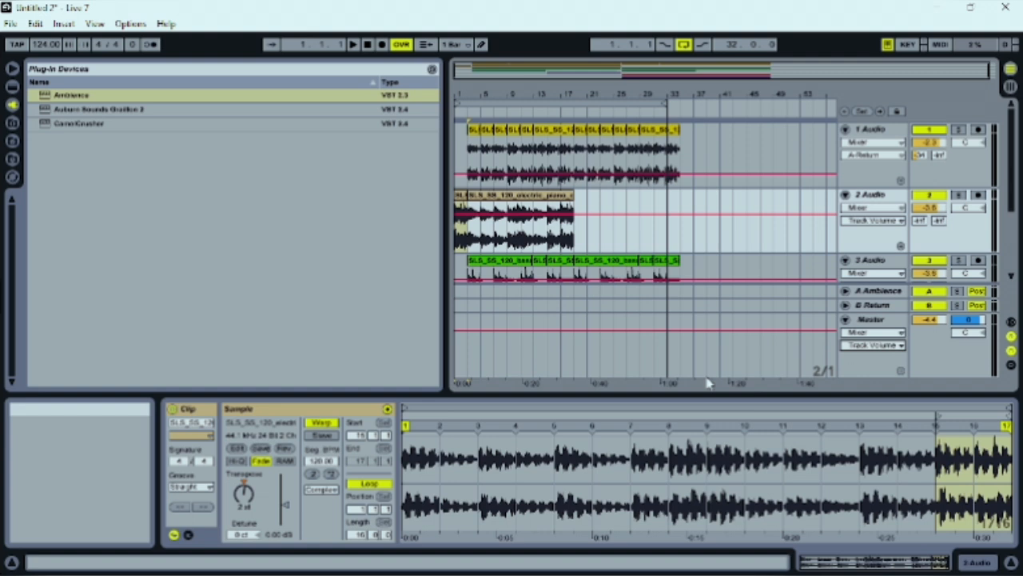
pyautogui.doubleClick(461, 330)
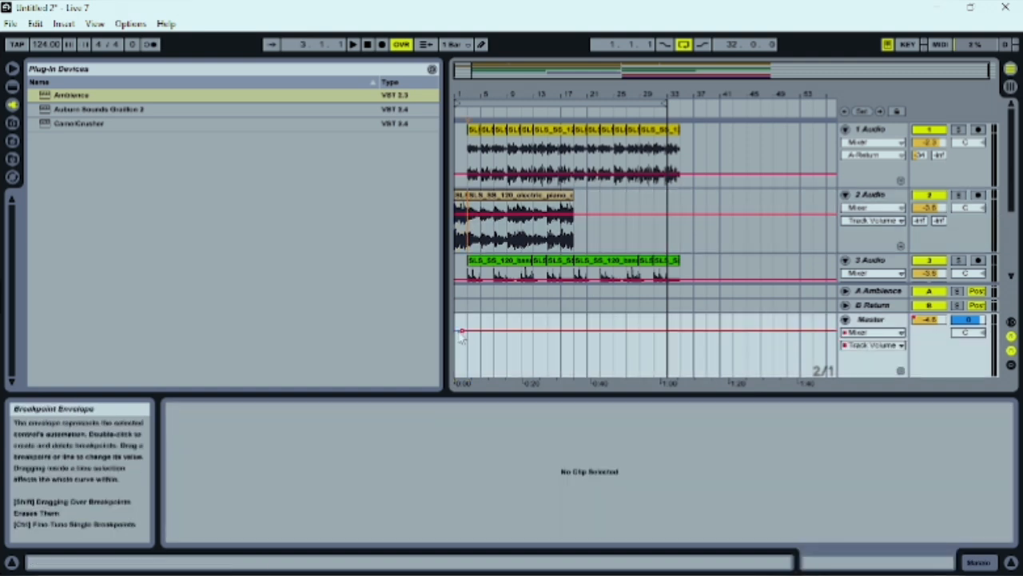
pyautogui.moveTo(457, 332)
pyautogui.mouseDown()
pyautogui.moveTo(456, 341)
pyautogui.moveTo(461, 331)
pyautogui.mouseUp()
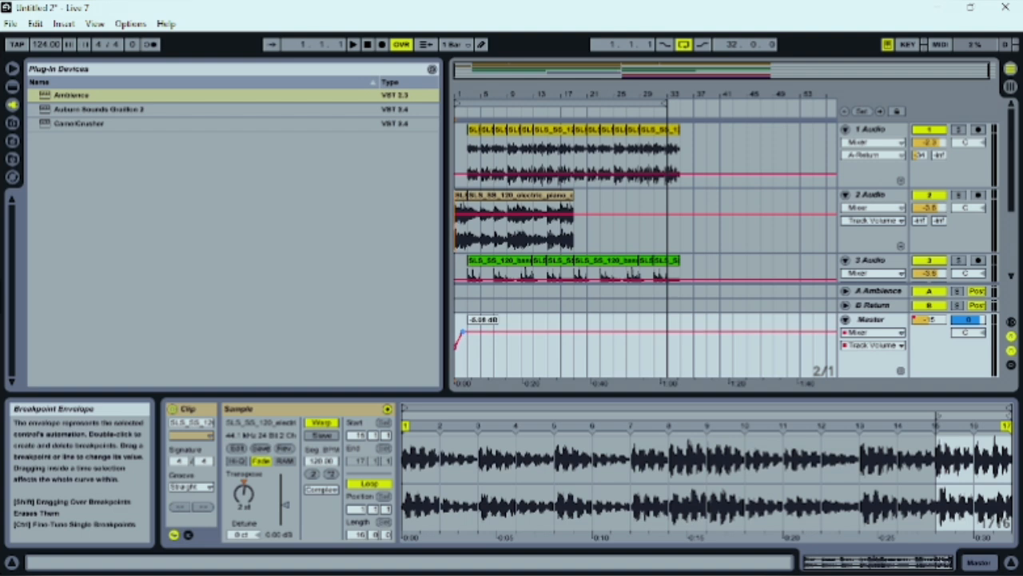
pyautogui.click(353, 44)
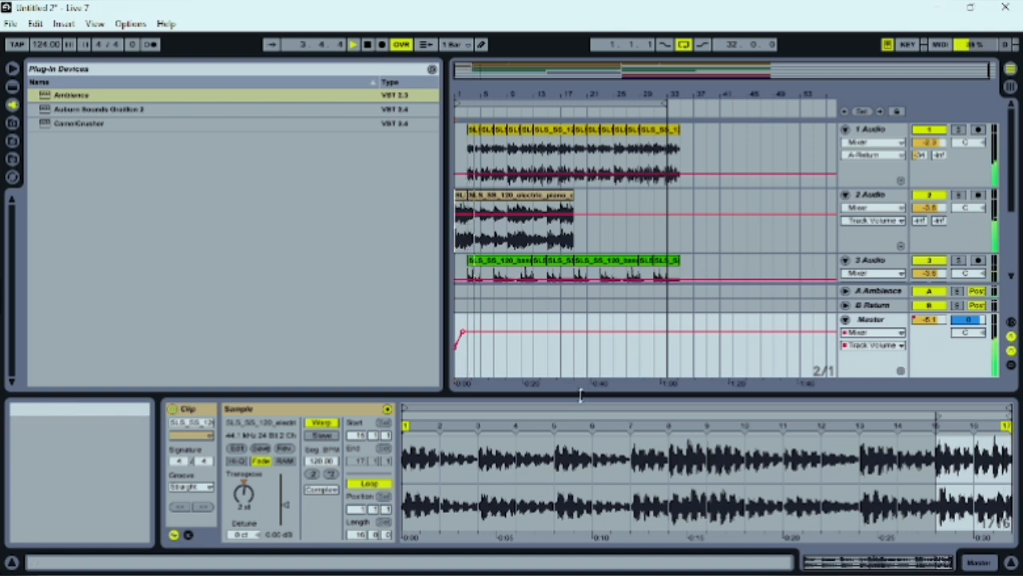
# Step: Extend the loop to 34 bars over the whole arrangement and fold tracks 2 and 3
pyautogui.moveTo(581, 394); pyautogui.dragTo(582, 496)
pyautogui.hotkey('ctrl', 'a')
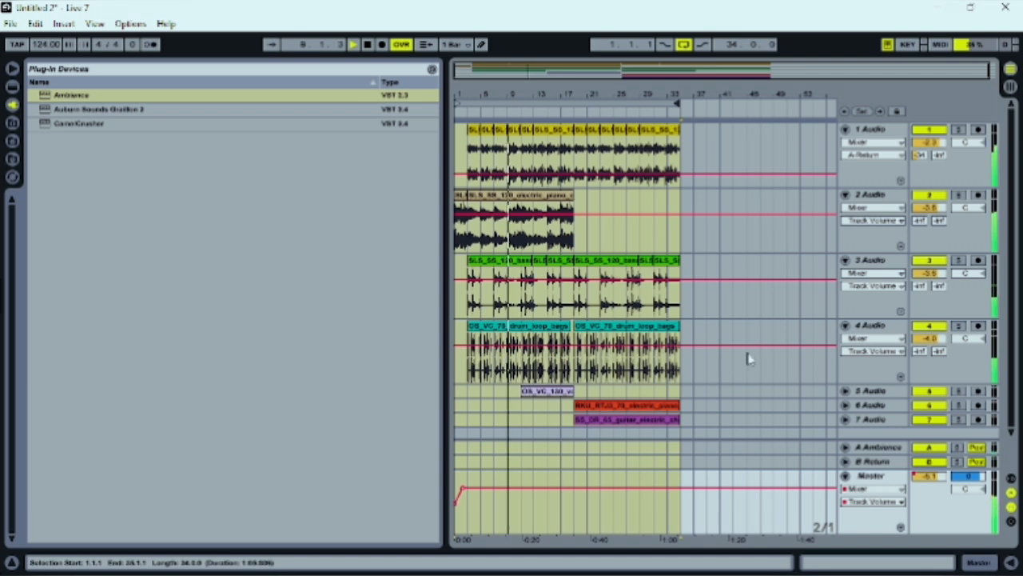
pyautogui.click(845, 196)
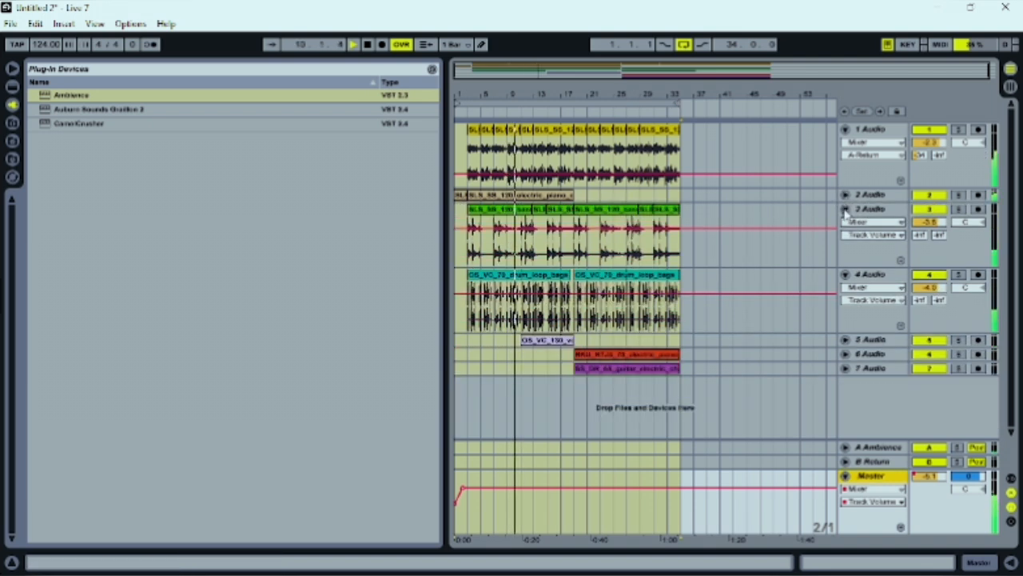
pyautogui.click(845, 208)
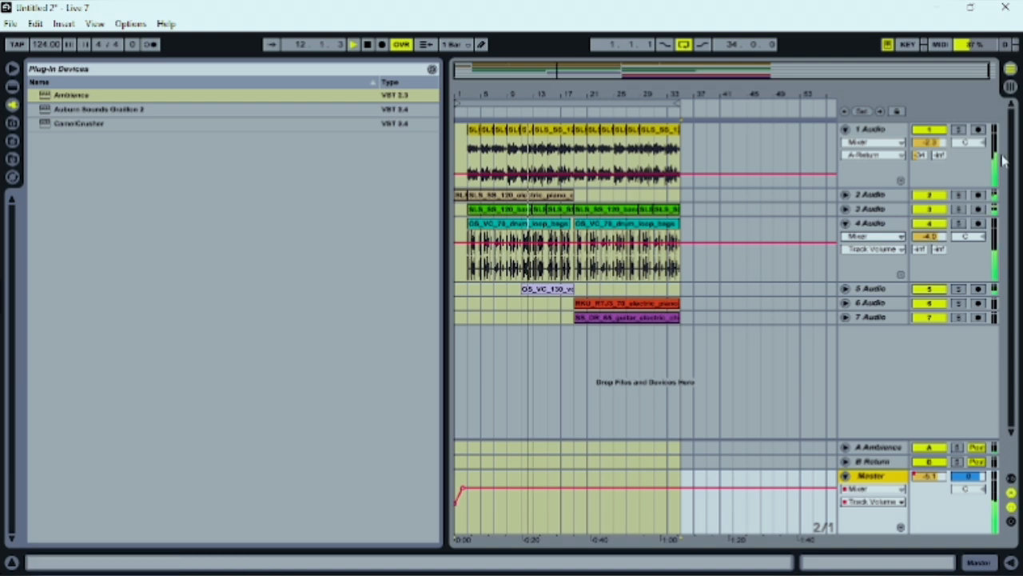
# Step: Adjust the track 5 volume in the session mixer, check the other levels, and return to the arrangement
pyautogui.click(1011, 86)
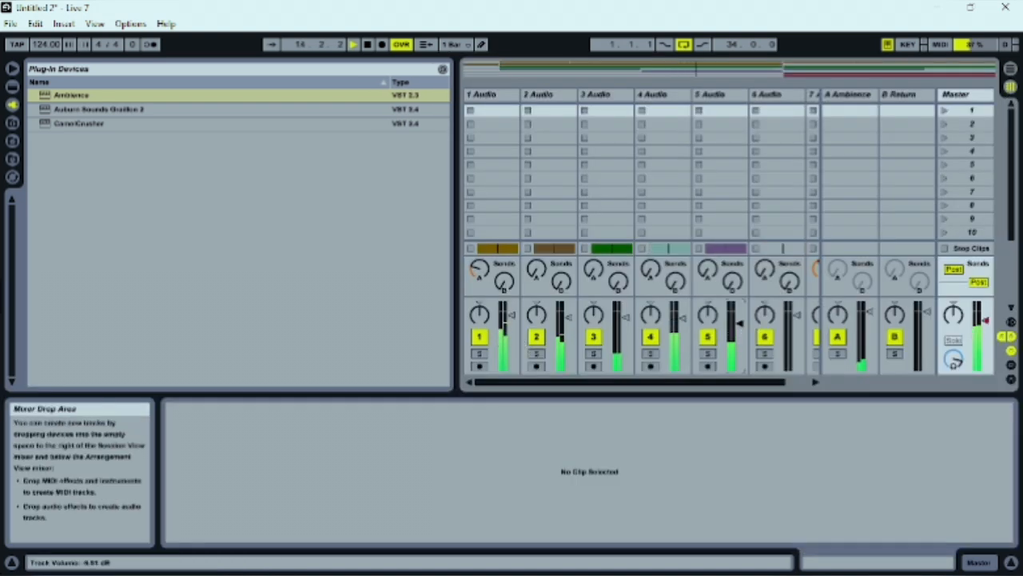
pyautogui.click(1010, 70)
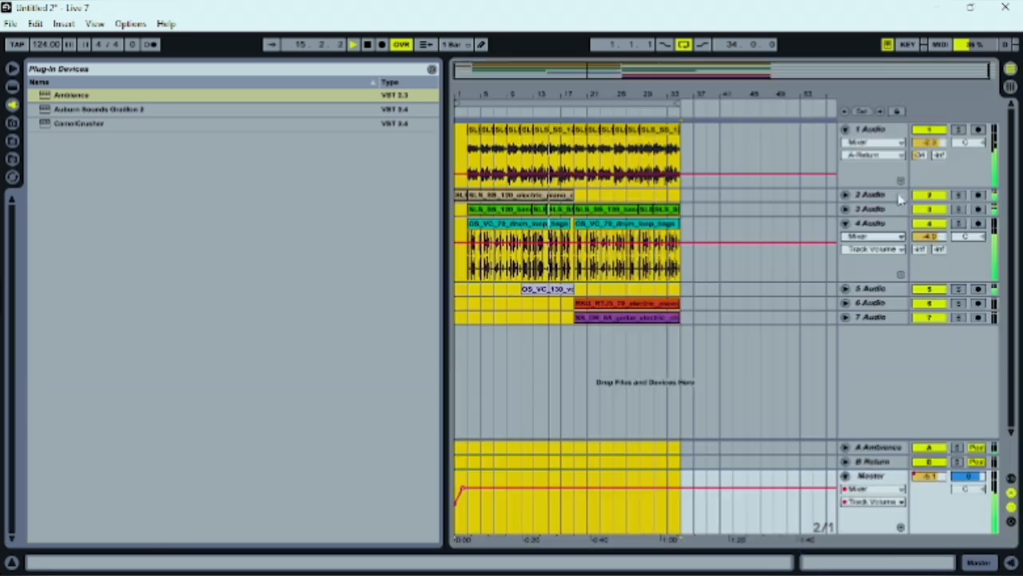
pyautogui.click(493, 383)
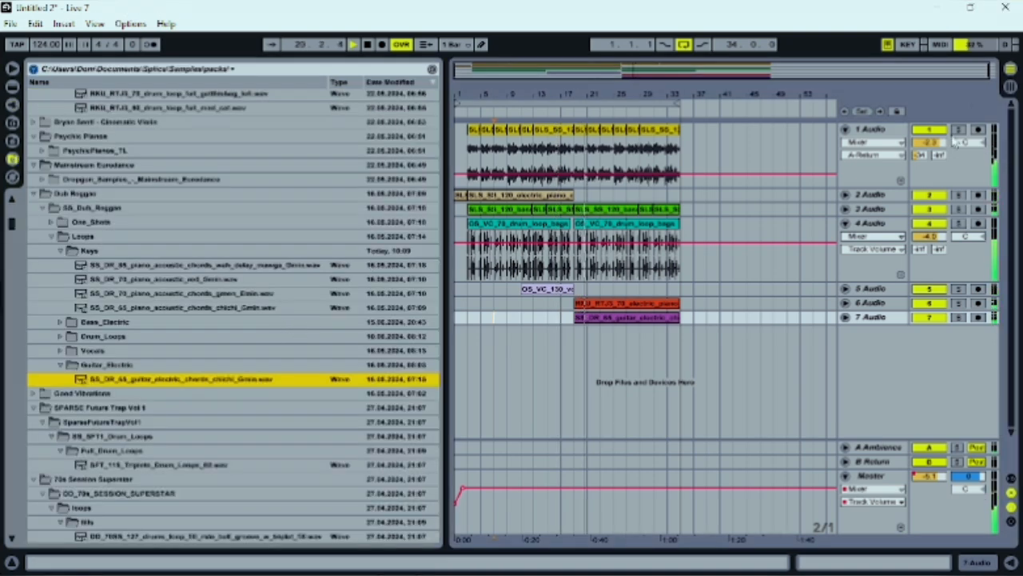
pyautogui.press('Tab')
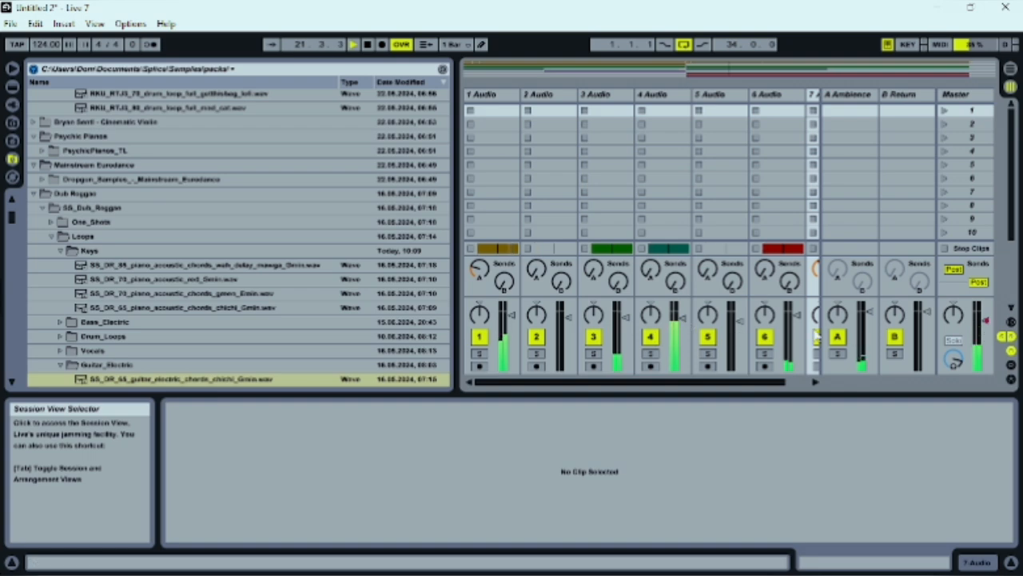
pyautogui.click(1010, 86)
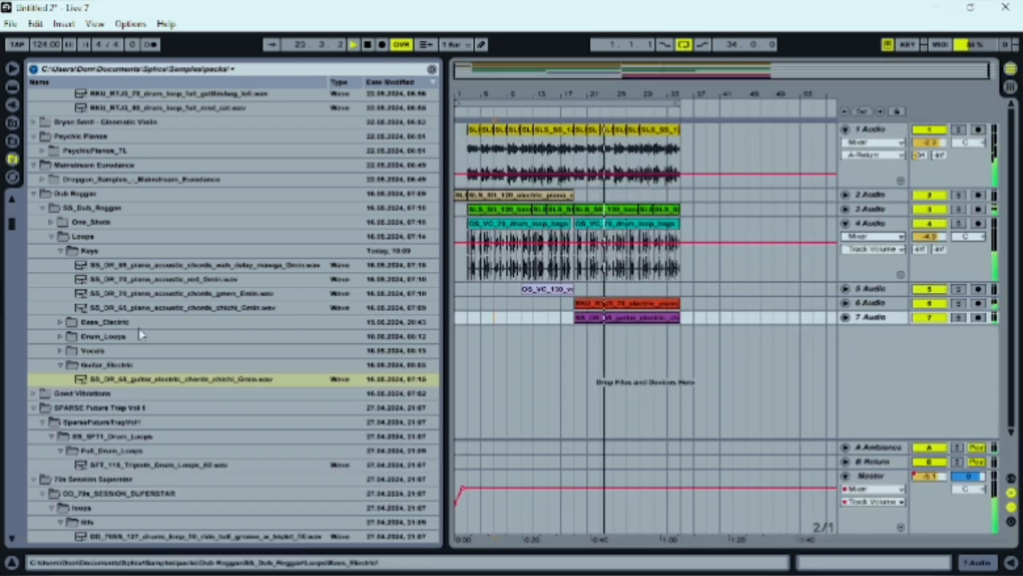
# Step: Find the RKU_RTJ3_70_saxophone_loop_left_hand sample in the Splice packs and place it on a new track 8 at bar 27
pyautogui.scroll(-2, 160, 368)
pyautogui.scroll(-2, 144, 382)
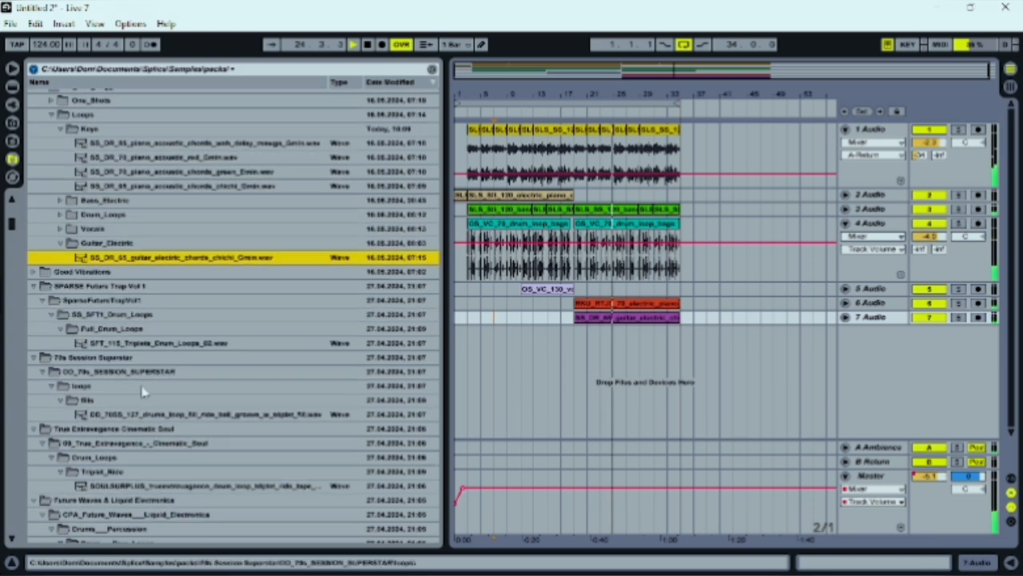
pyautogui.scroll(3, 145, 388)
pyautogui.scroll(2, 145, 391)
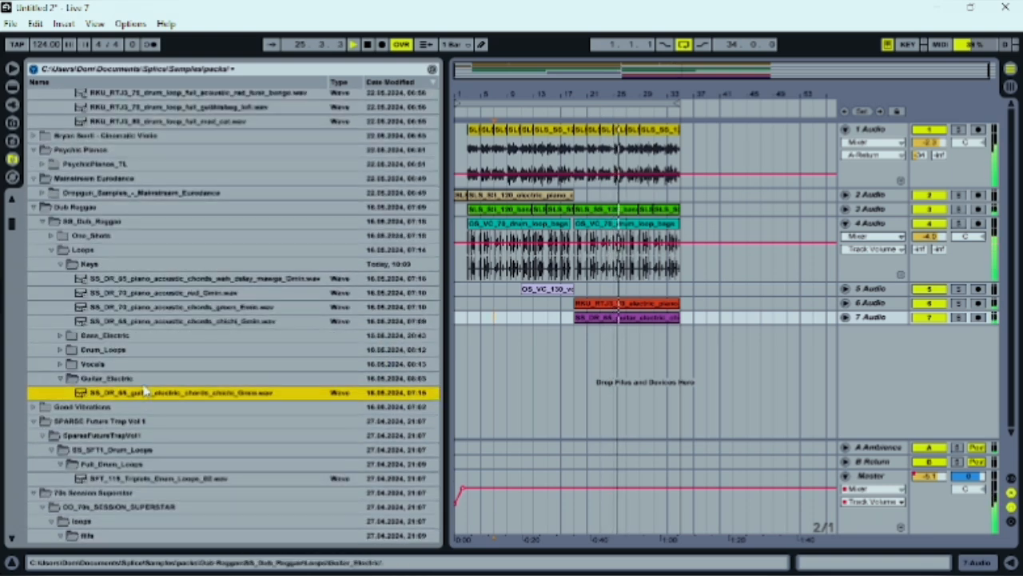
pyautogui.scroll(3, 240, 339)
pyautogui.scroll(2, 258, 330)
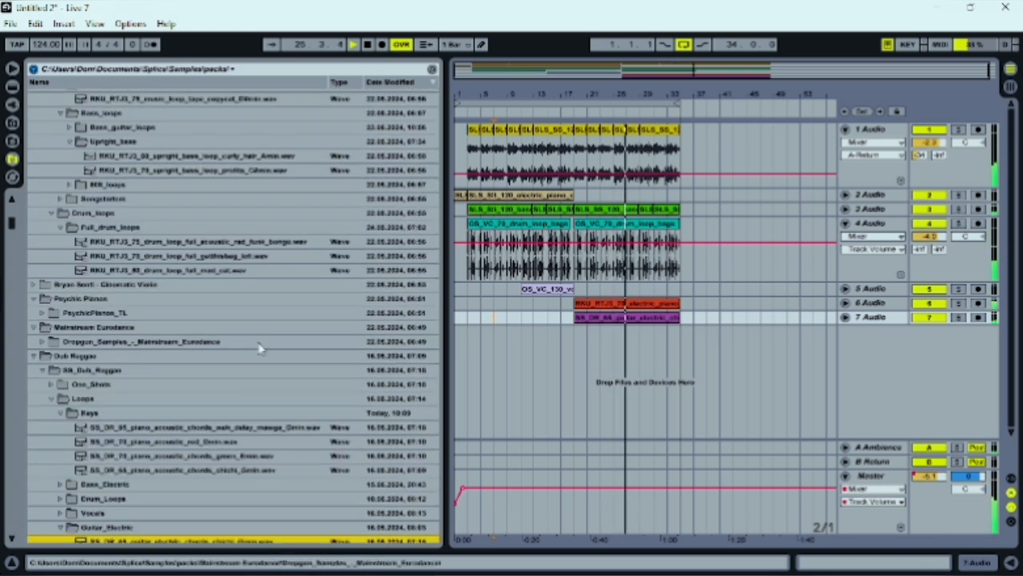
pyautogui.scroll(3, 257, 342)
pyautogui.scroll(2, 258, 345)
pyautogui.scroll(2, 257, 344)
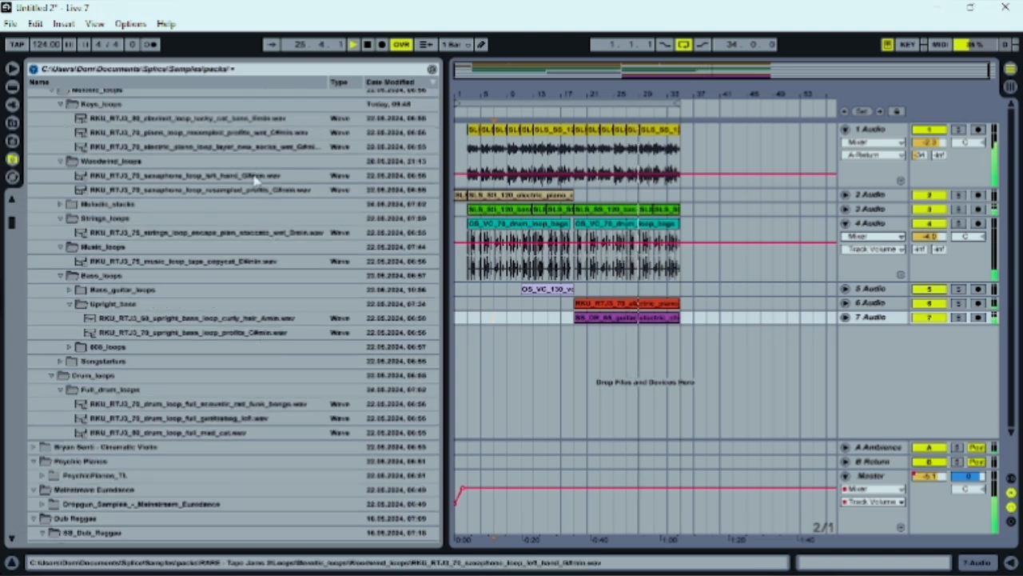
pyautogui.moveTo(255, 176); pyautogui.dragTo(480, 289)
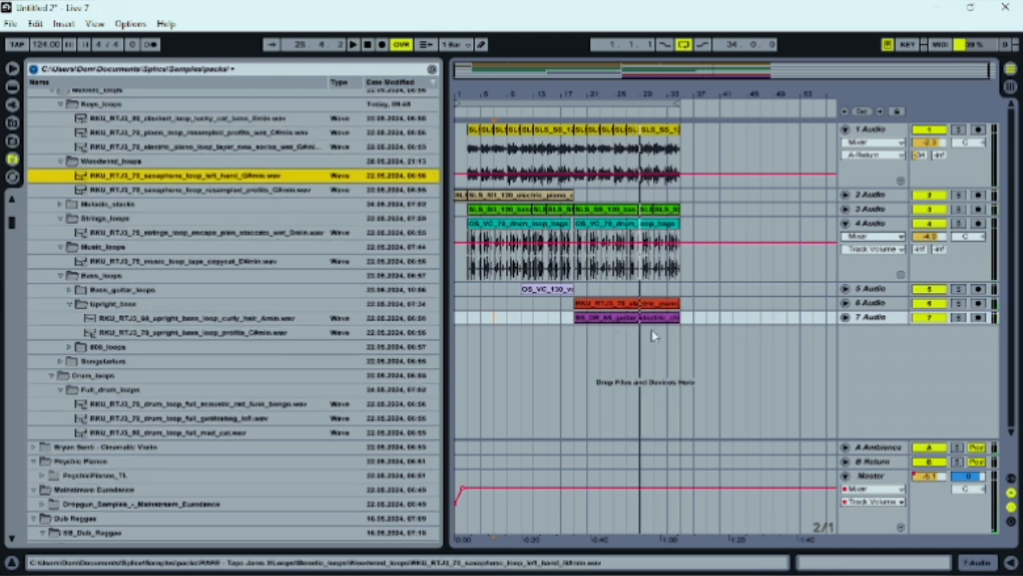
pyautogui.moveTo(634, 343); pyautogui.dragTo(631, 343)
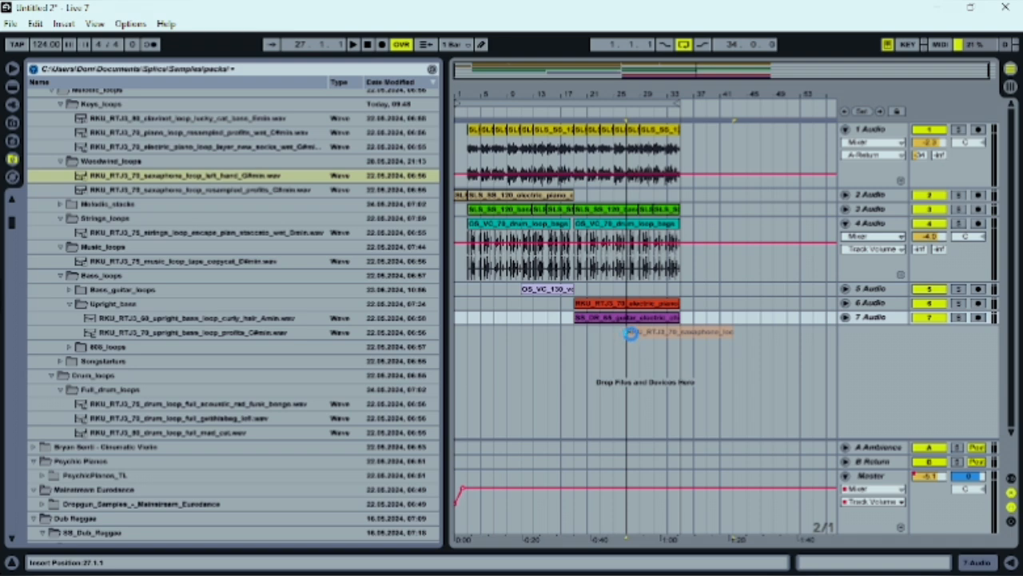
pyautogui.moveTo(630, 333); pyautogui.dragTo(640, 336)
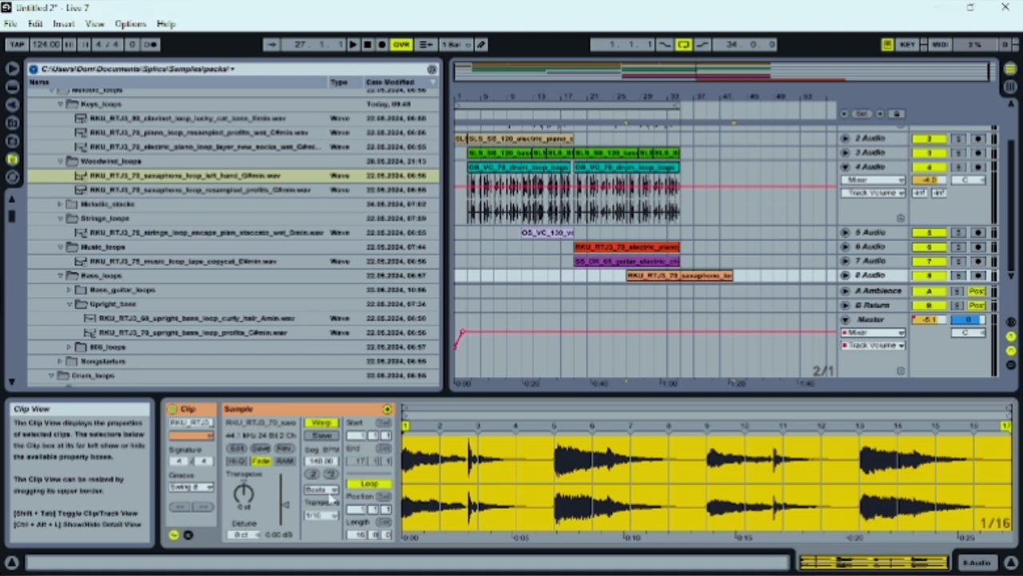
# Step: Set the saxophone clip's warp mode to Complex and transpose it by -1 semitone
pyautogui.click(326, 490)
pyautogui.click(321, 547)
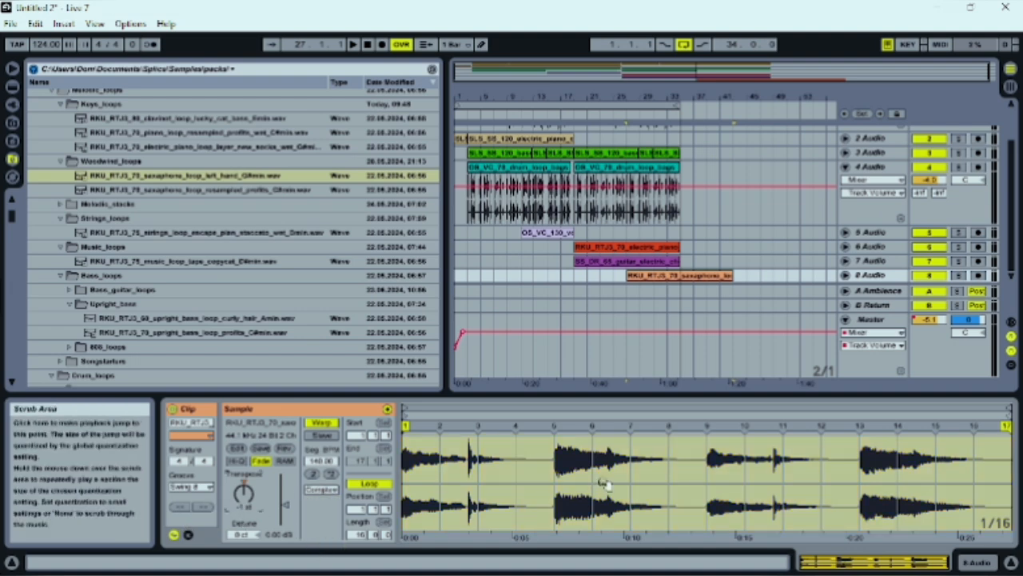
# Step: During playback, raise the saxophone track's send to the Ambience return in the session mixer and return to the arrangement
pyautogui.press('space')
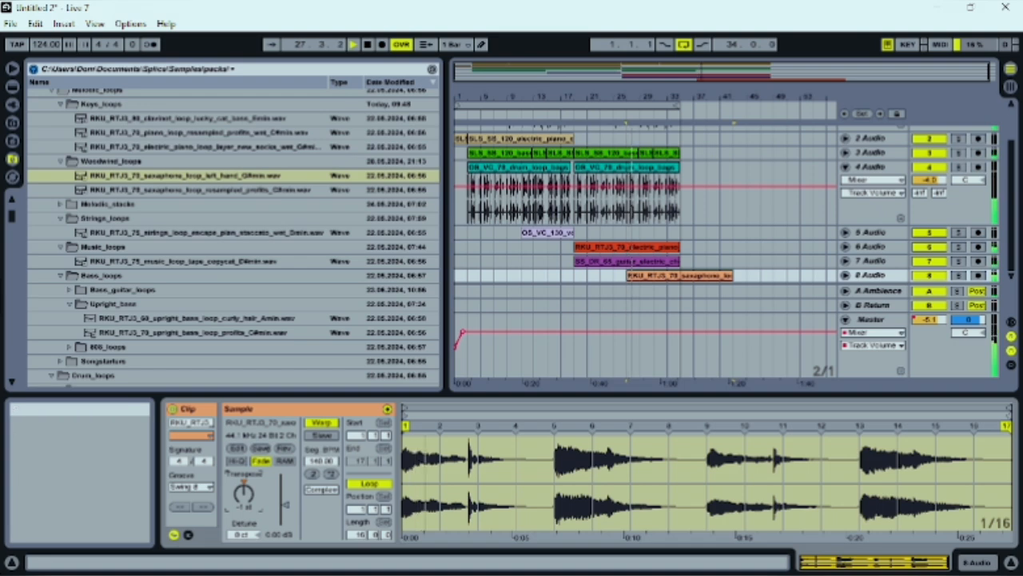
pyautogui.click(1011, 93)
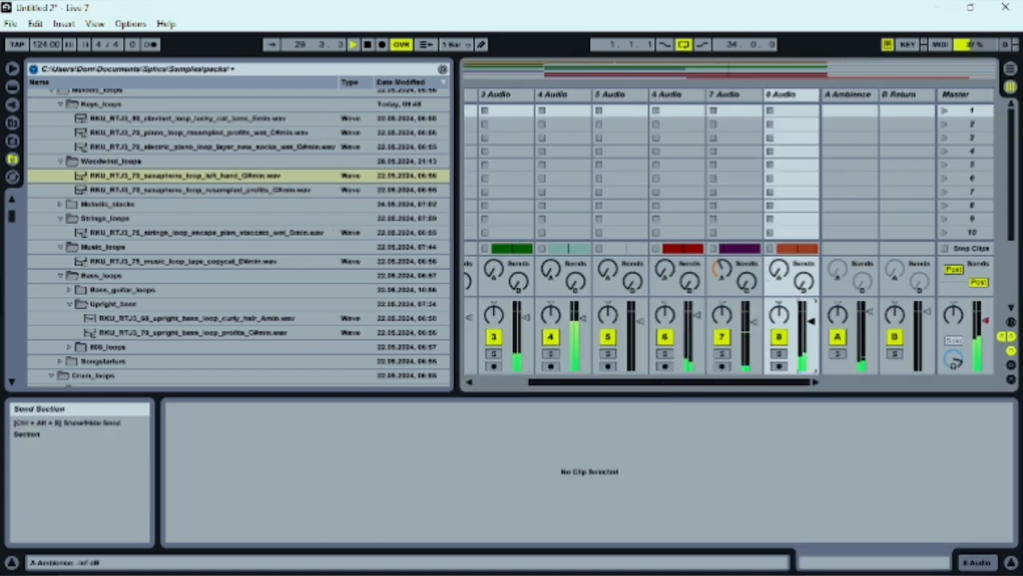
pyautogui.moveTo(779, 270); pyautogui.dragTo(779, 242)
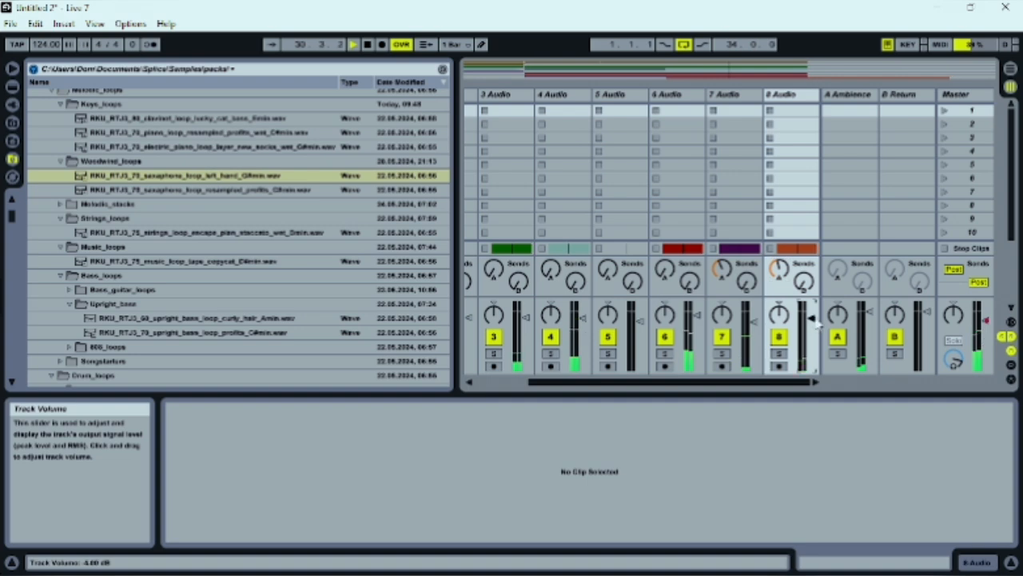
pyautogui.click(1012, 72)
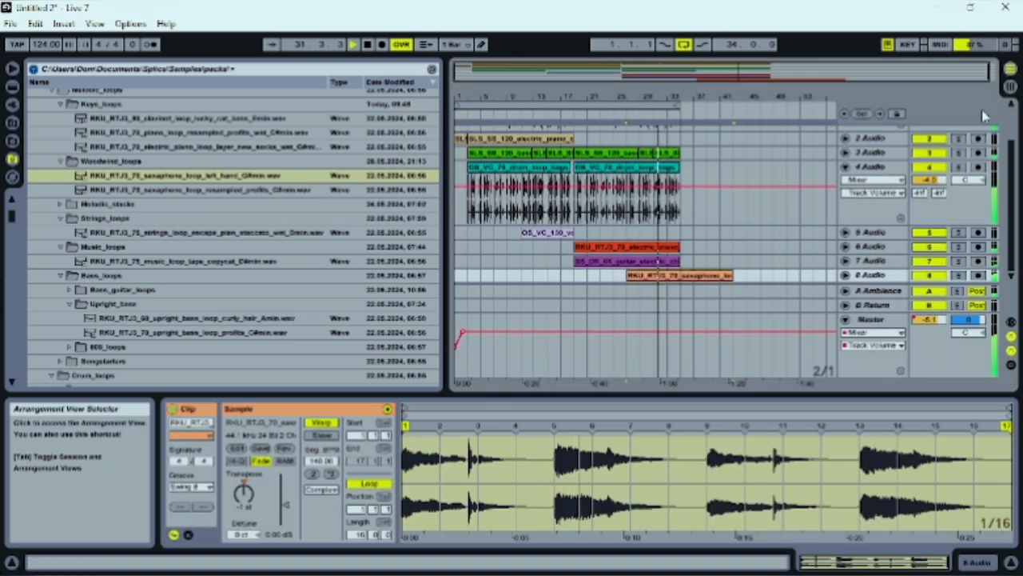
# Step: Extend the loop to 42 bars and duplicate the bar 3–19 clips of tracks 1 to 4 at bar 35
pyautogui.moveTo(678, 96); pyautogui.dragTo(730, 95)
pyautogui.scroll(3, 692, 238)
pyautogui.click(694, 197)
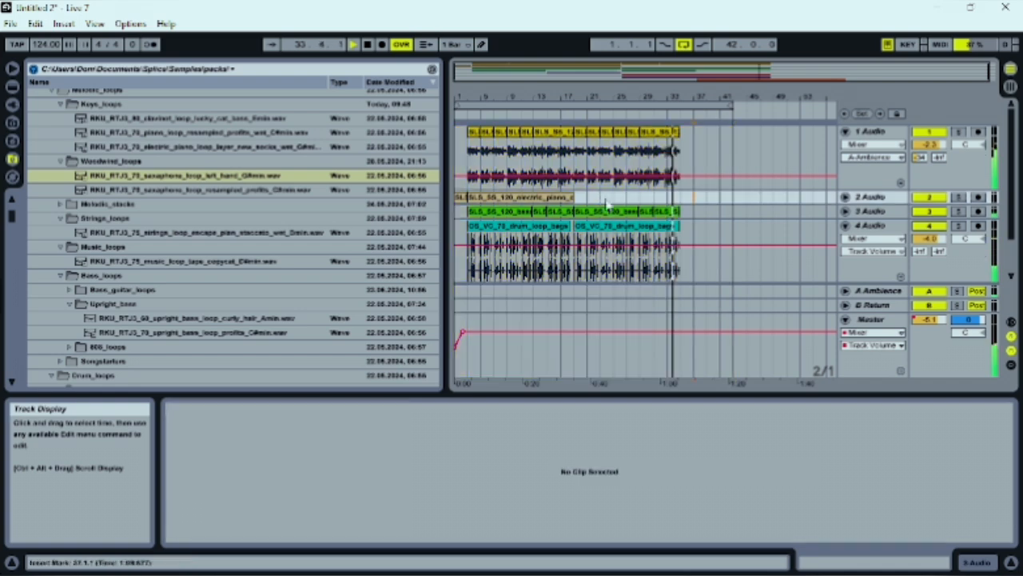
pyautogui.press('space')
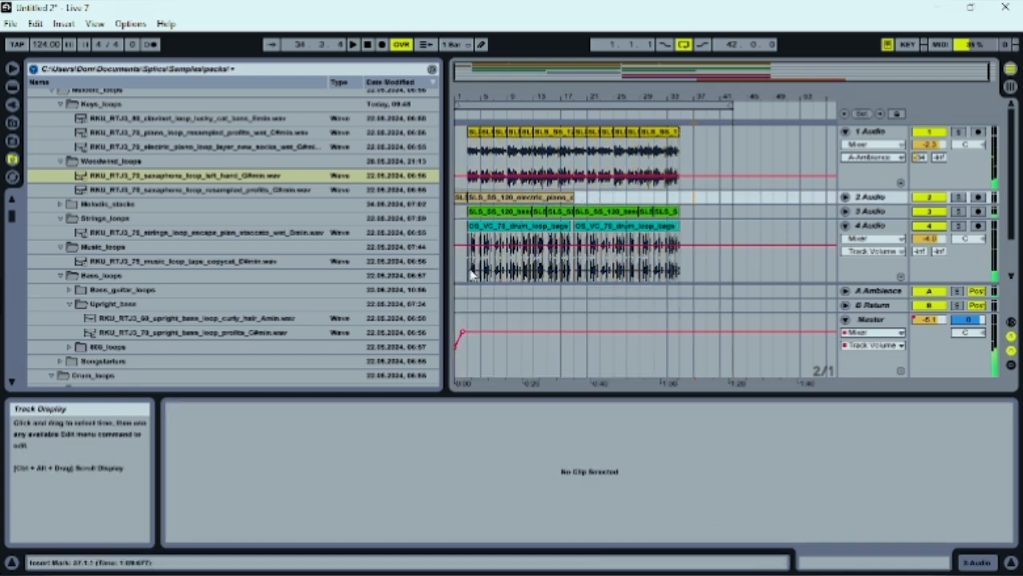
pyautogui.moveTo(470, 269); pyautogui.dragTo(570, 146)
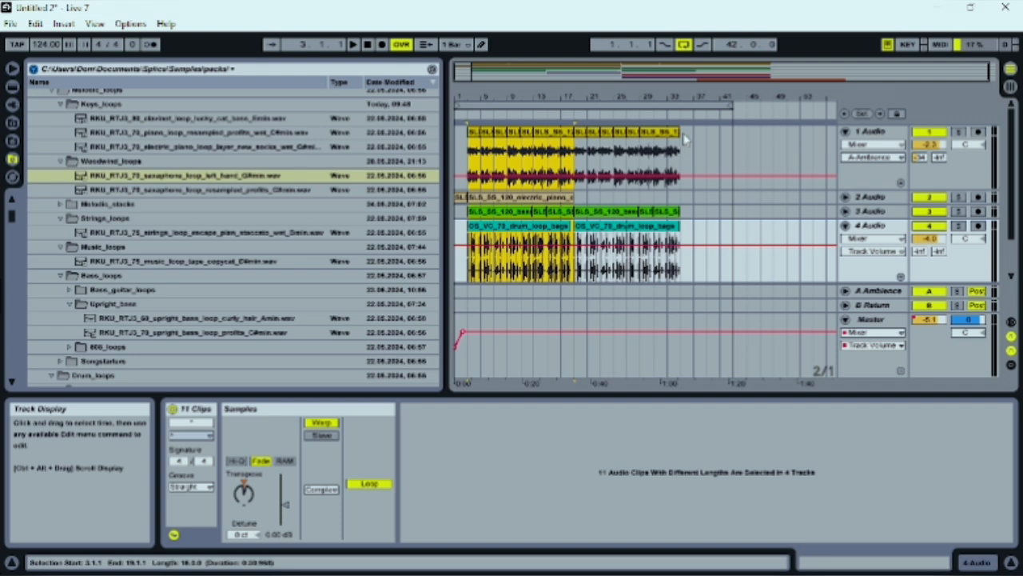
pyautogui.hotkey('ctrl', 'd')
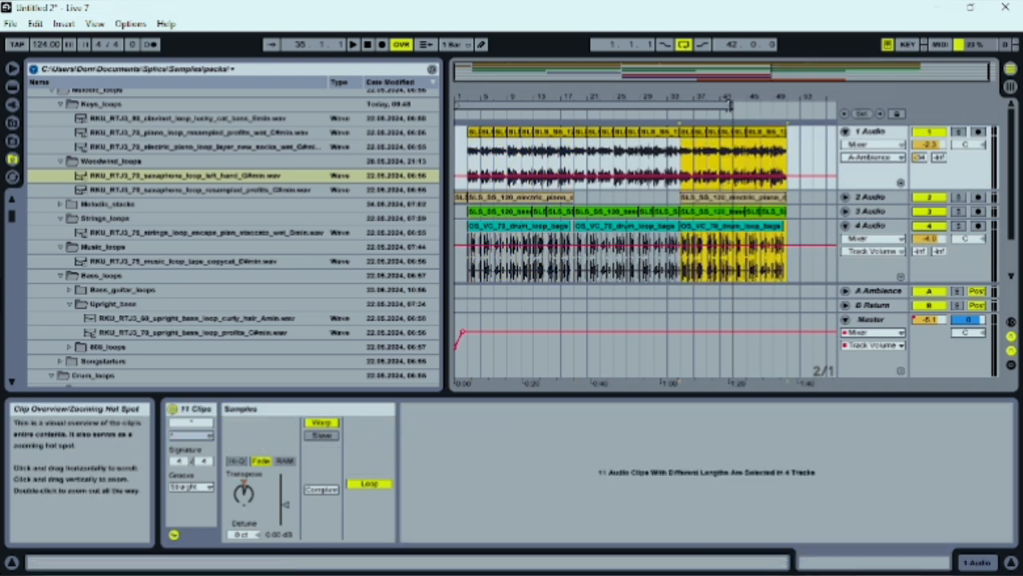
# Step: Extend the loop to 50 bars and delete the duplicated track 1 clips from bar 35 onward
pyautogui.click(814, 175)
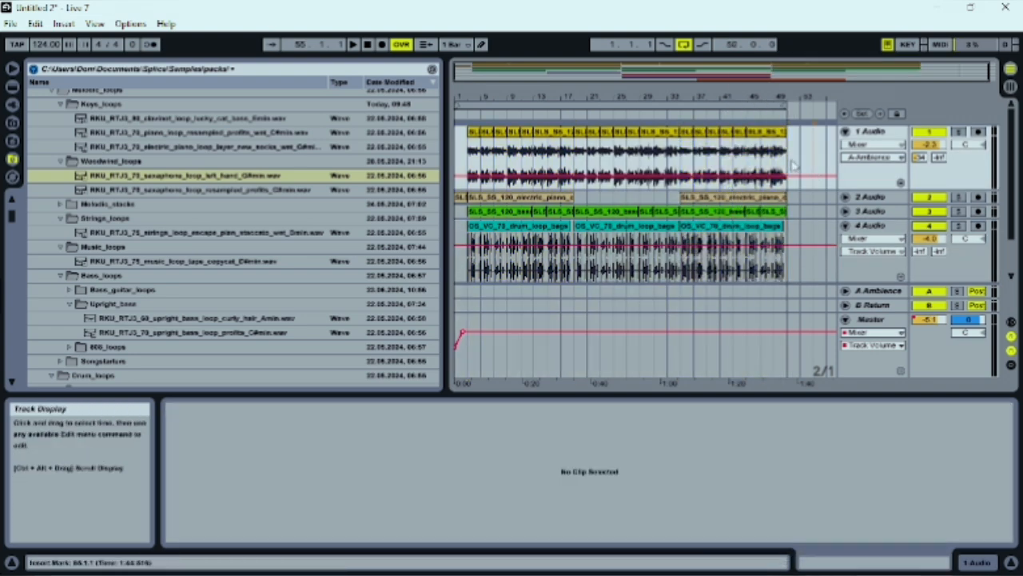
pyautogui.moveTo(787, 160); pyautogui.dragTo(697, 160)
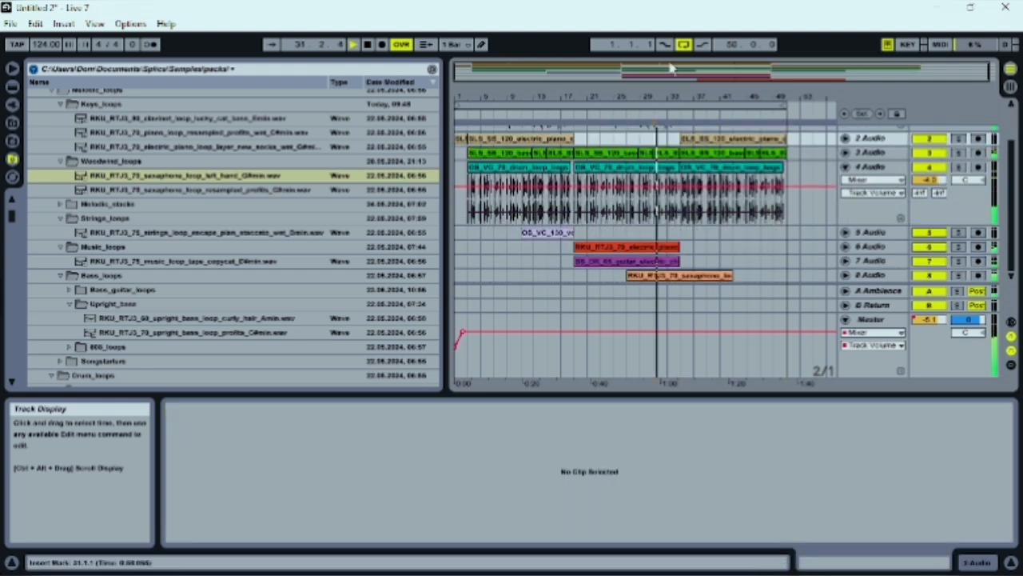
# Step: Duplicate the first beat of bar 34 in the track 4 drum loop three times to fill the bar
pyautogui.moveTo(684, 95); pyautogui.dragTo(585, 231)
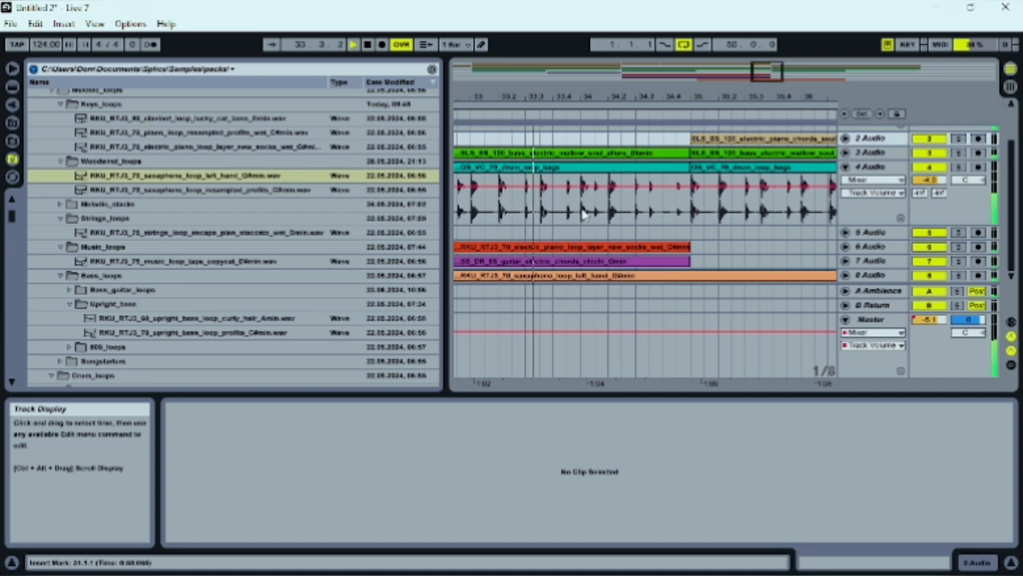
pyautogui.moveTo(583, 210); pyautogui.dragTo(609, 211)
pyautogui.press('space')
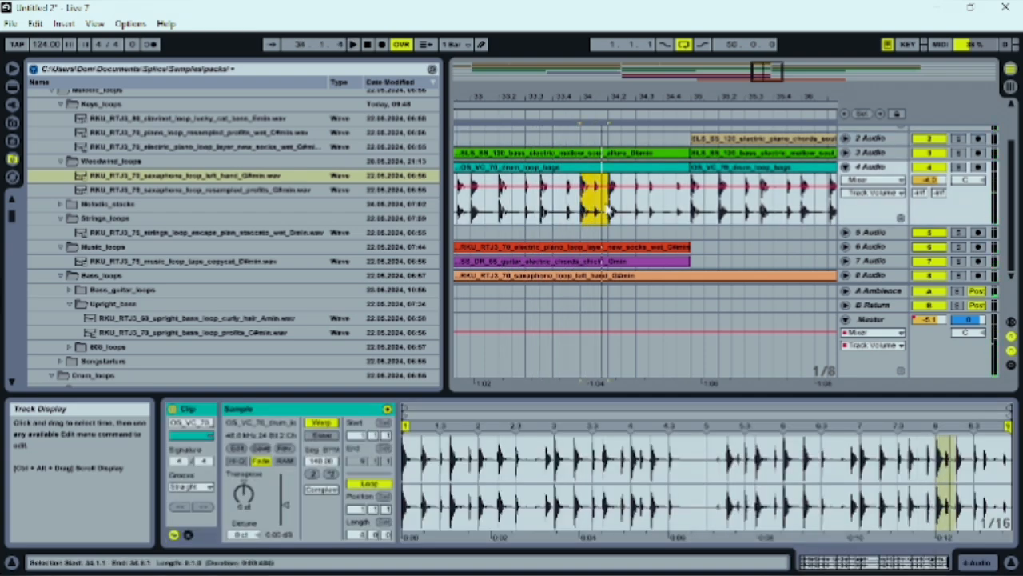
pyautogui.hotkey('ctrl', 'd')
pyautogui.hotkey('ctrl', 'd')
pyautogui.hotkey('ctrl', 'd')
# Step: Shorten the last drum copy in bar 34 to end at 34.4.4 and play back the transition
pyautogui.moveTo(682, 96); pyautogui.dragTo(692, 167)
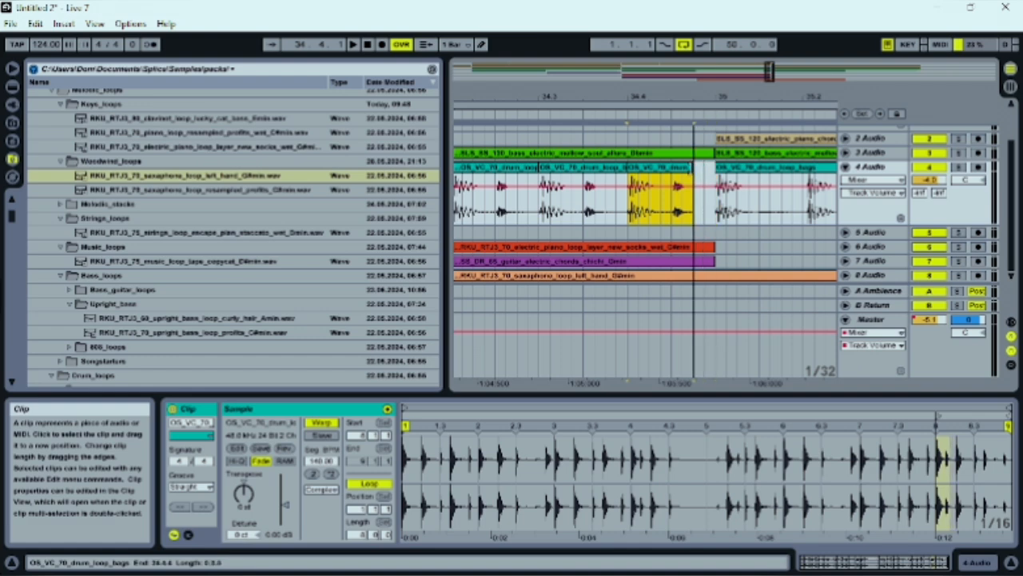
pyautogui.moveTo(685, 97); pyautogui.dragTo(686, 80)
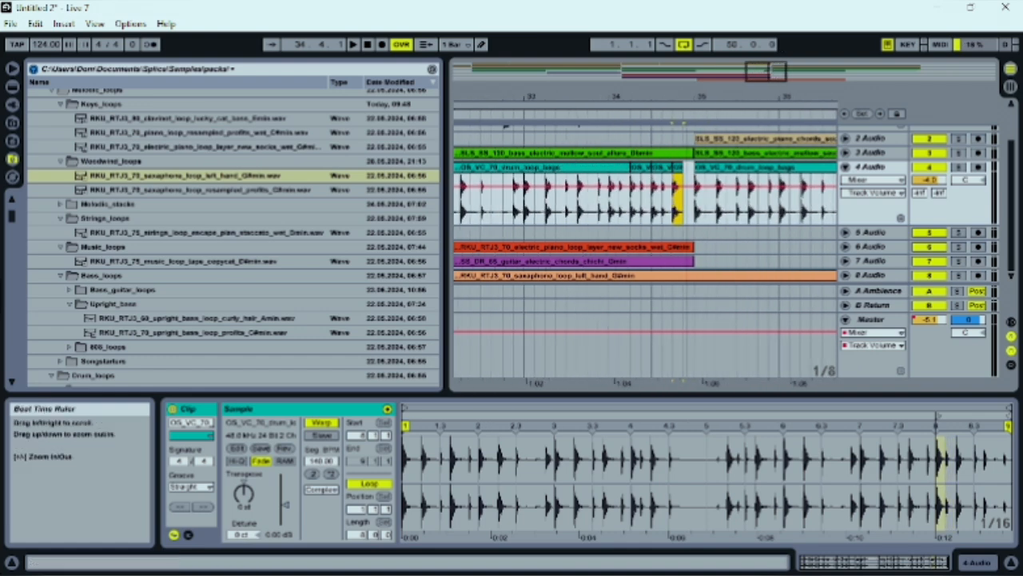
pyautogui.click(531, 217)
pyautogui.press('space')
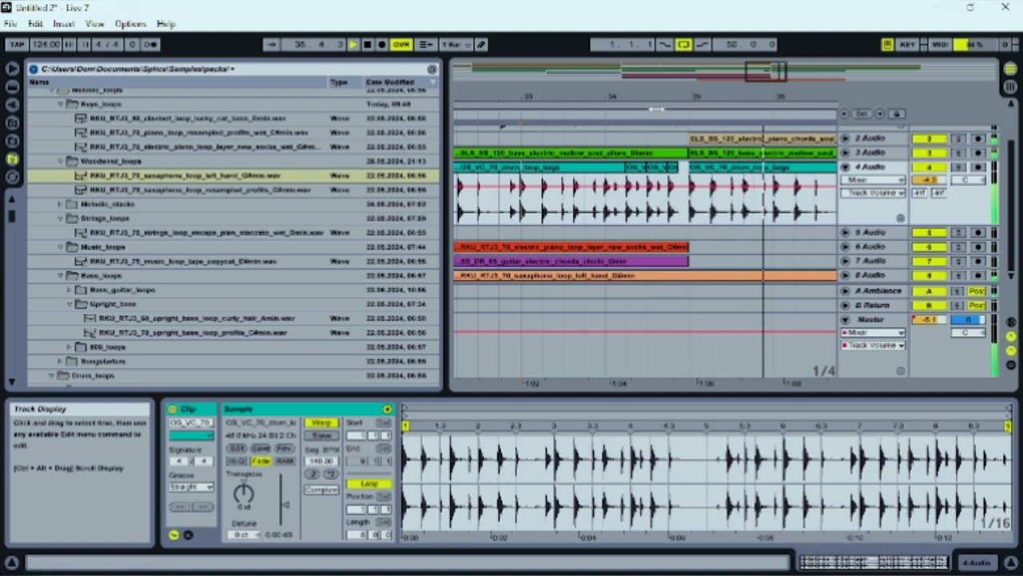
# Step: Trim the duplicated drum slices in bar 34 to half a beat each and play back the fill
pyautogui.moveTo(629, 96); pyautogui.dragTo(629, 136)
pyautogui.press('space')
pyautogui.moveTo(668, 168); pyautogui.dragTo(646, 168)
pyautogui.moveTo(717, 168); pyautogui.dragTo(694, 169)
pyautogui.click(498, 214)
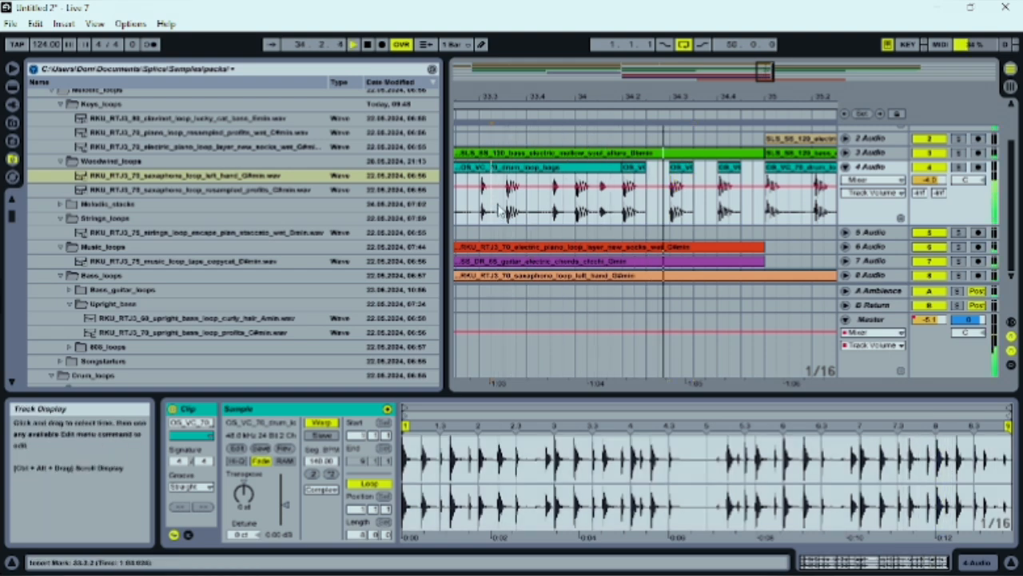
pyautogui.moveTo(622, 94); pyautogui.dragTo(624, 53)
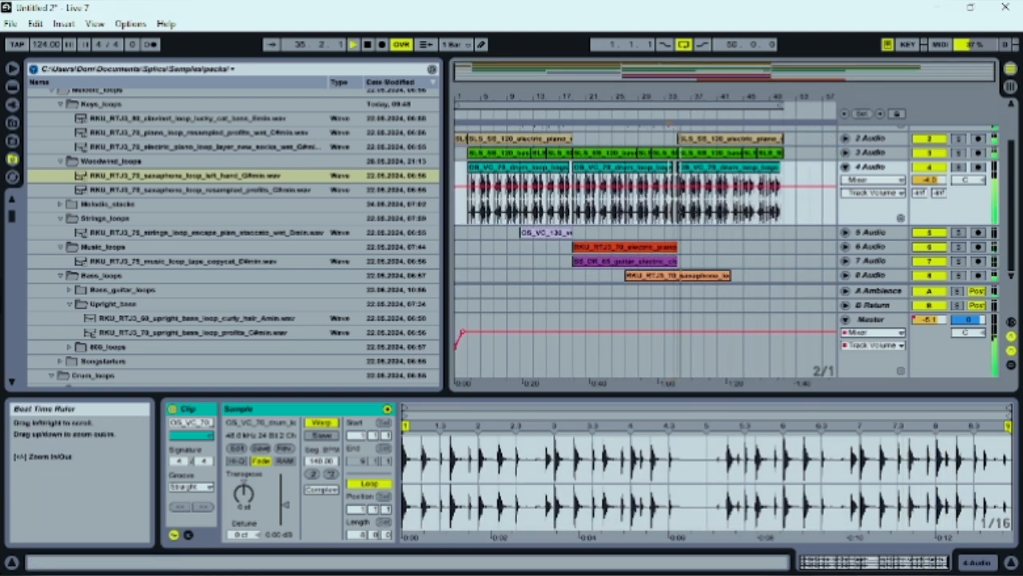
# Step: Unfold track 6 and extend its electric piano clip to bar 51
pyautogui.scroll(2, 723, 274)
pyautogui.scroll(-2, 725, 275)
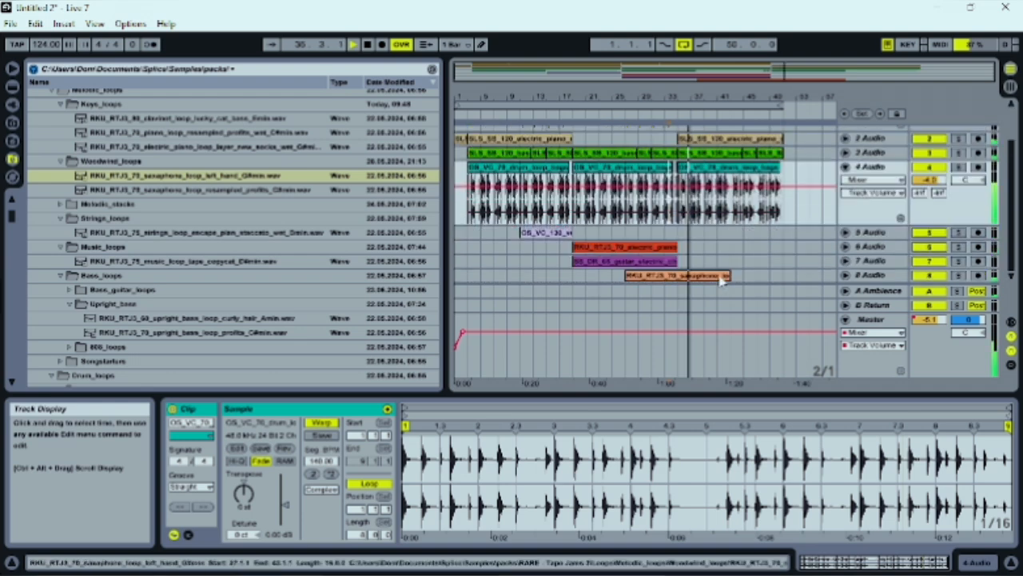
pyautogui.click(846, 248)
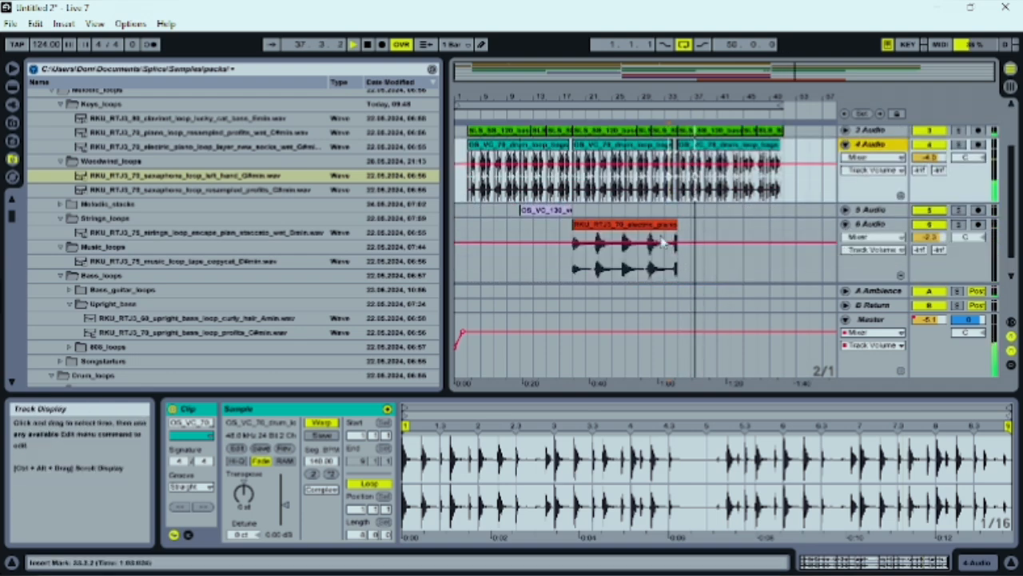
pyautogui.moveTo(677, 225); pyautogui.dragTo(783, 220)
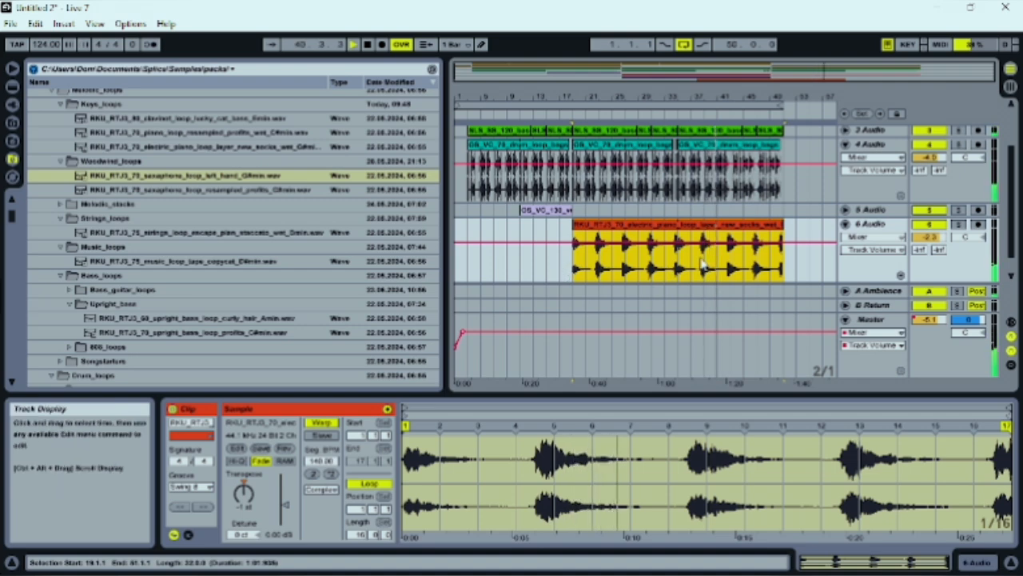
pyautogui.scroll(3, 558, 273)
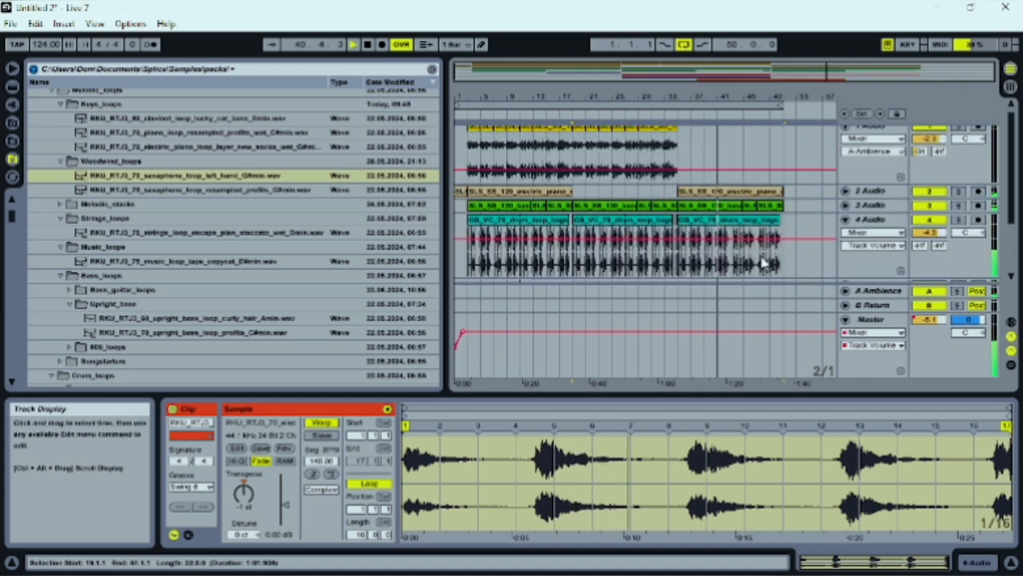
# Step: Play the arrangement from the start, extend the loop to 52 bars, and stop playback
pyautogui.click(365, 45)
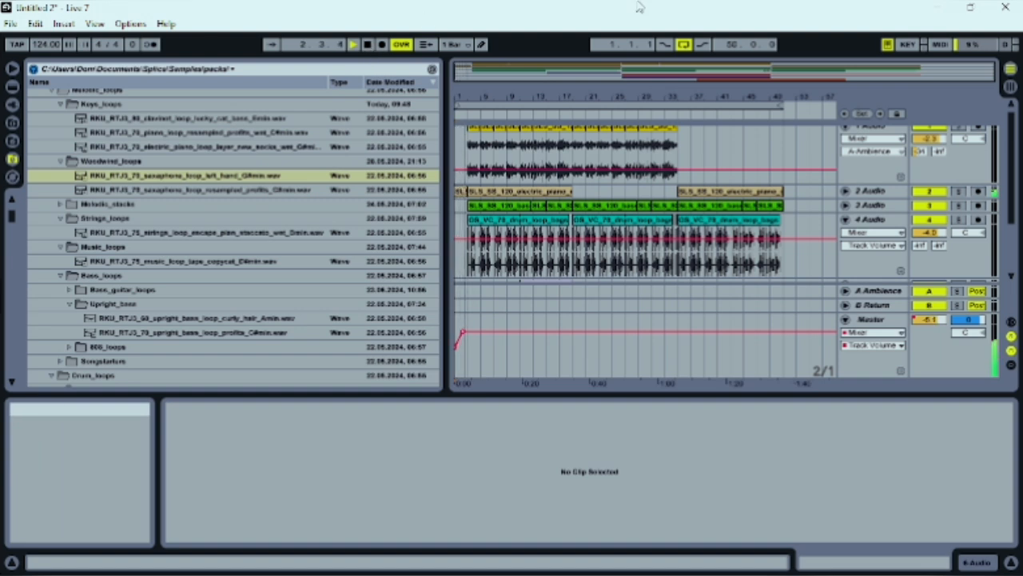
pyautogui.moveTo(782, 102); pyautogui.dragTo(794, 105)
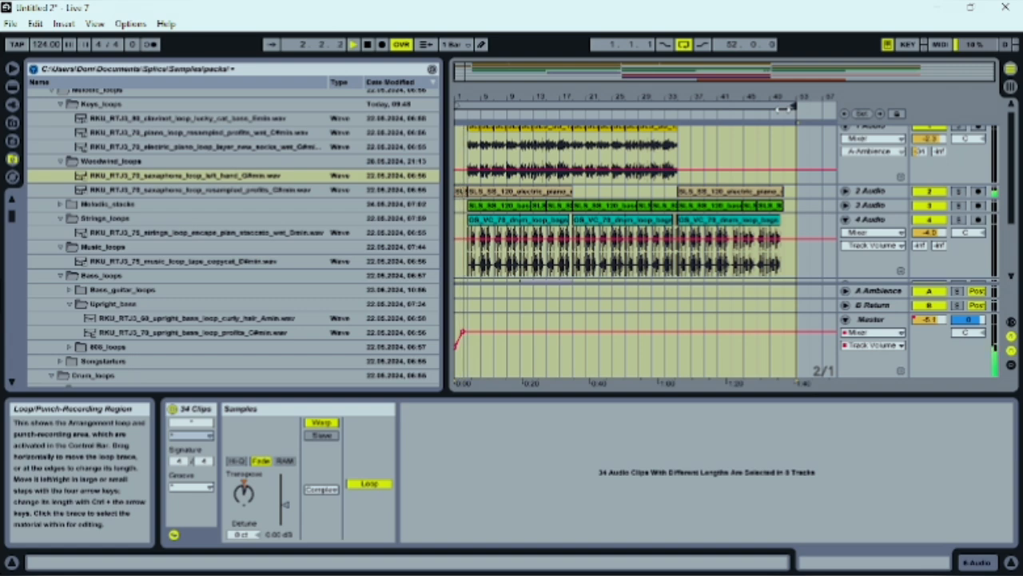
pyautogui.press('space')
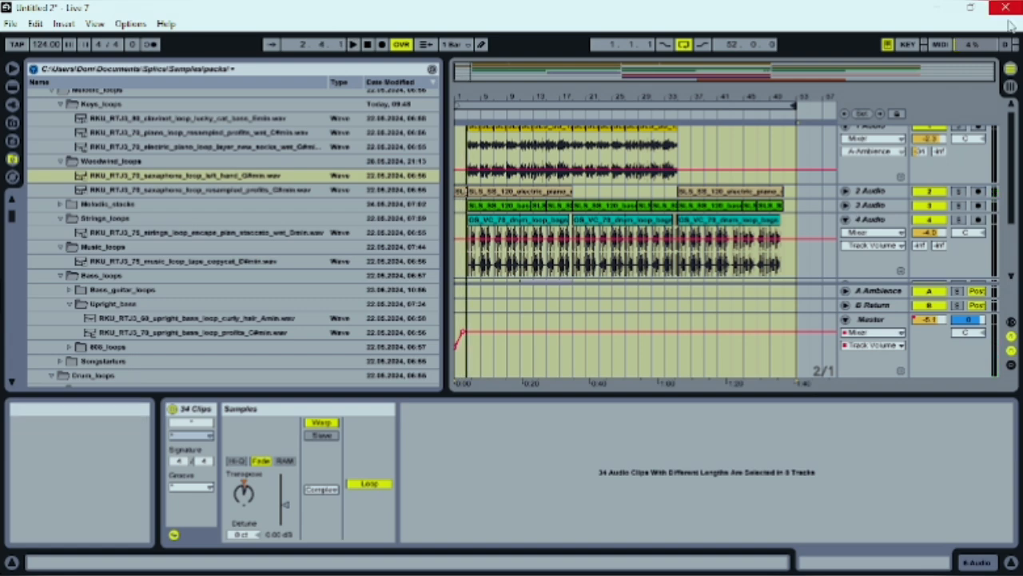